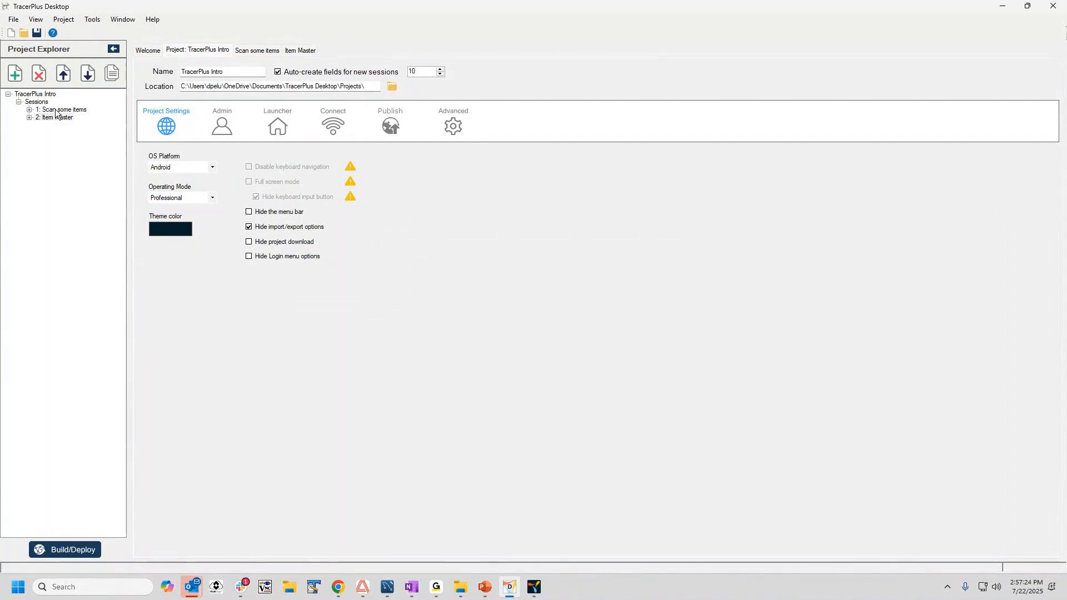
Review the field lists and general field settings of the Scan some items and Item Master sessions.
double_click(60, 111)
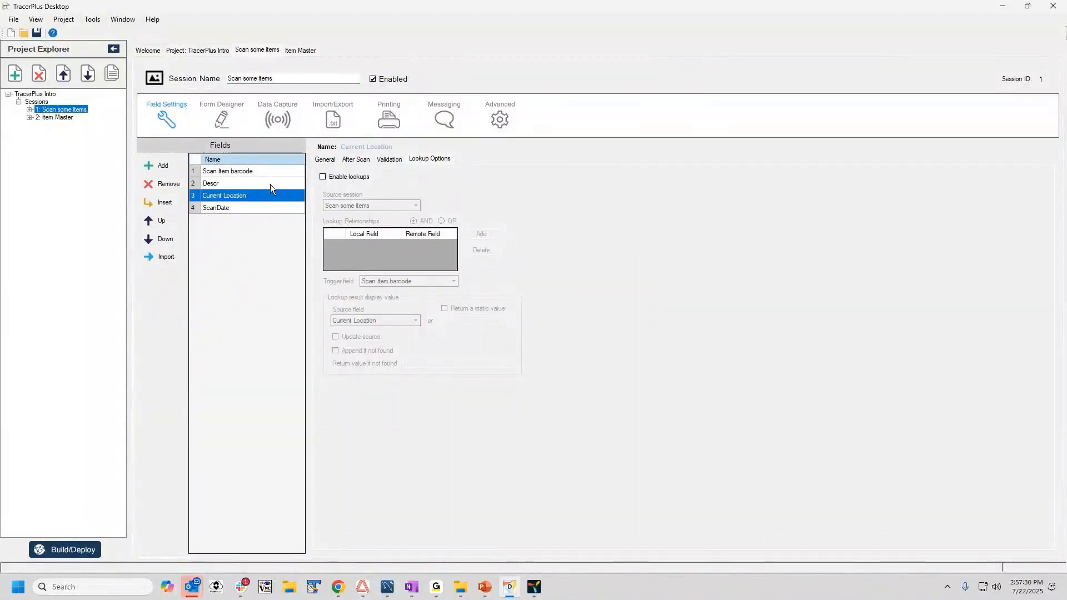
left_click(54, 118)
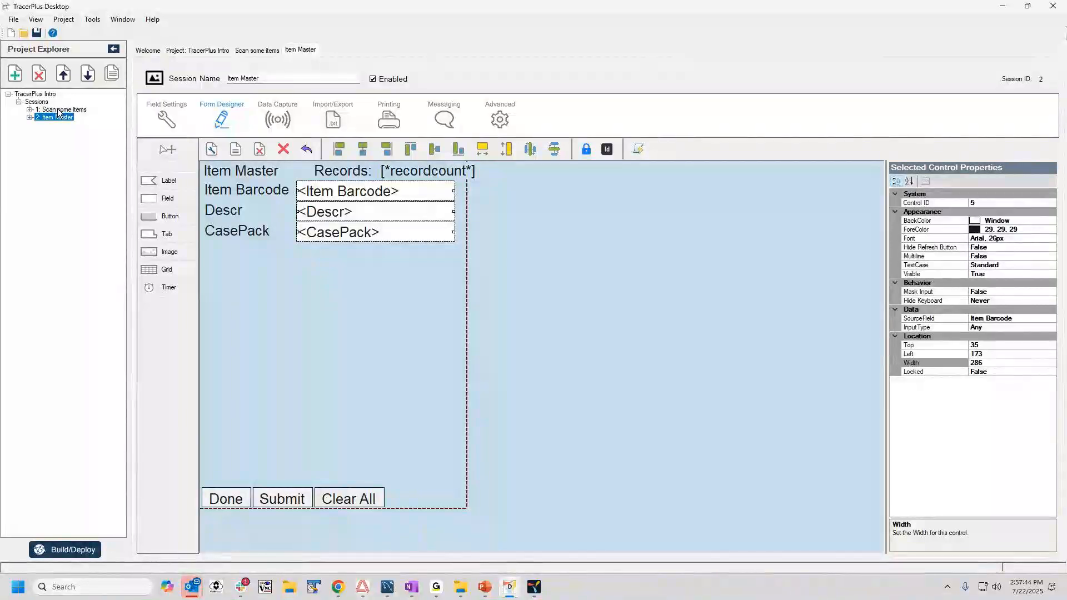
left_click(57, 110)
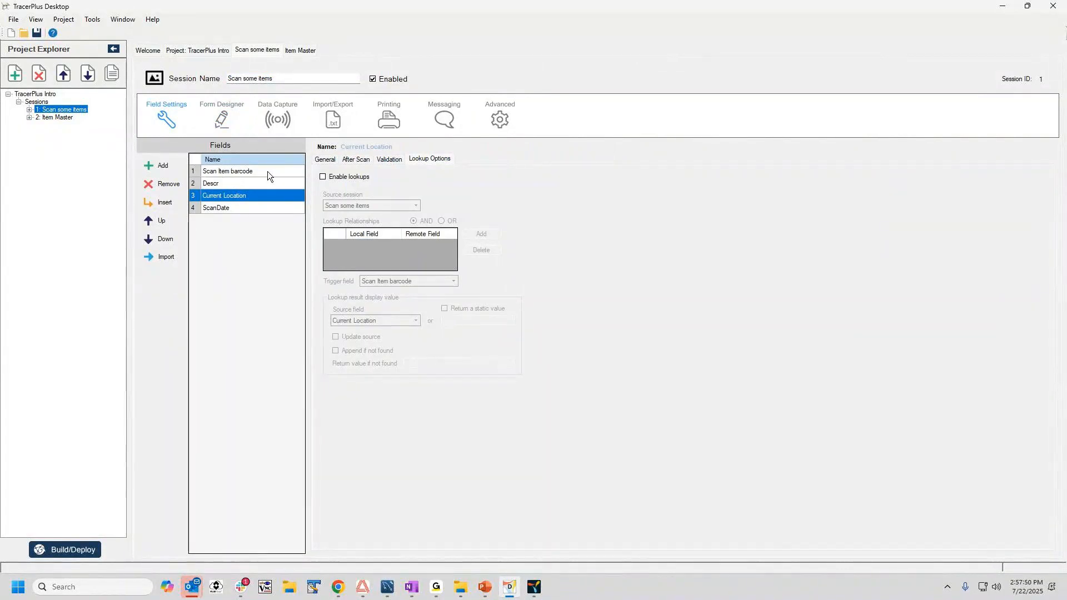
left_click(228, 184)
left_click(325, 161)
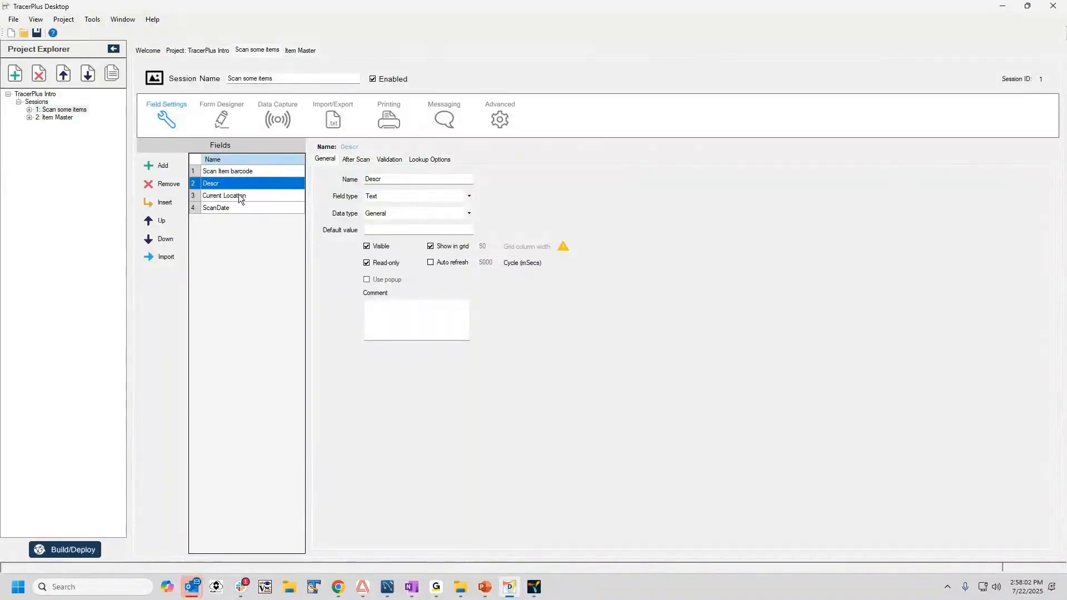
left_click(228, 210)
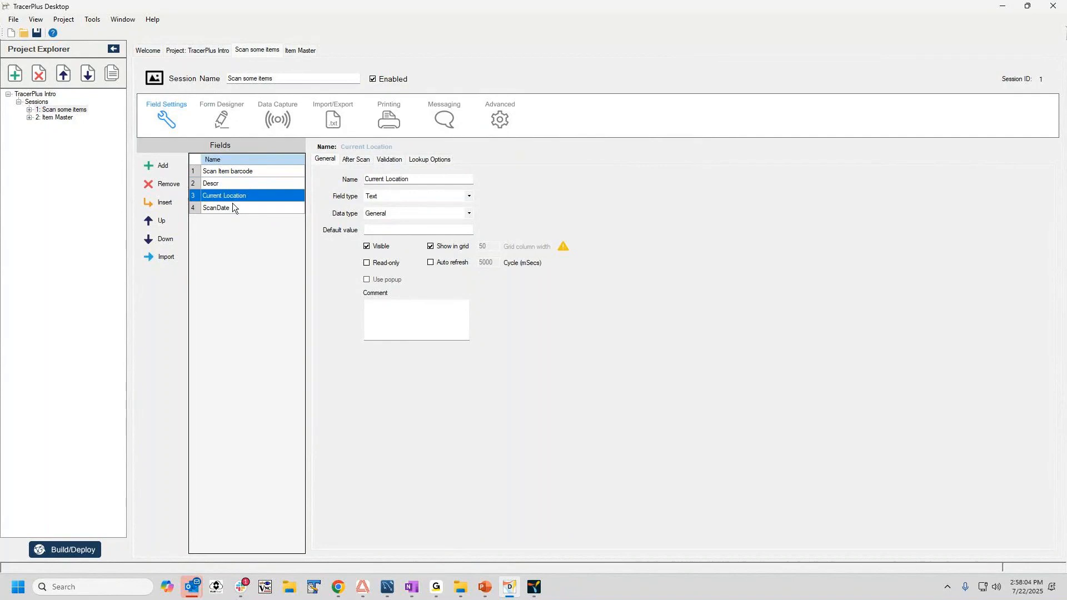
left_click(224, 183)
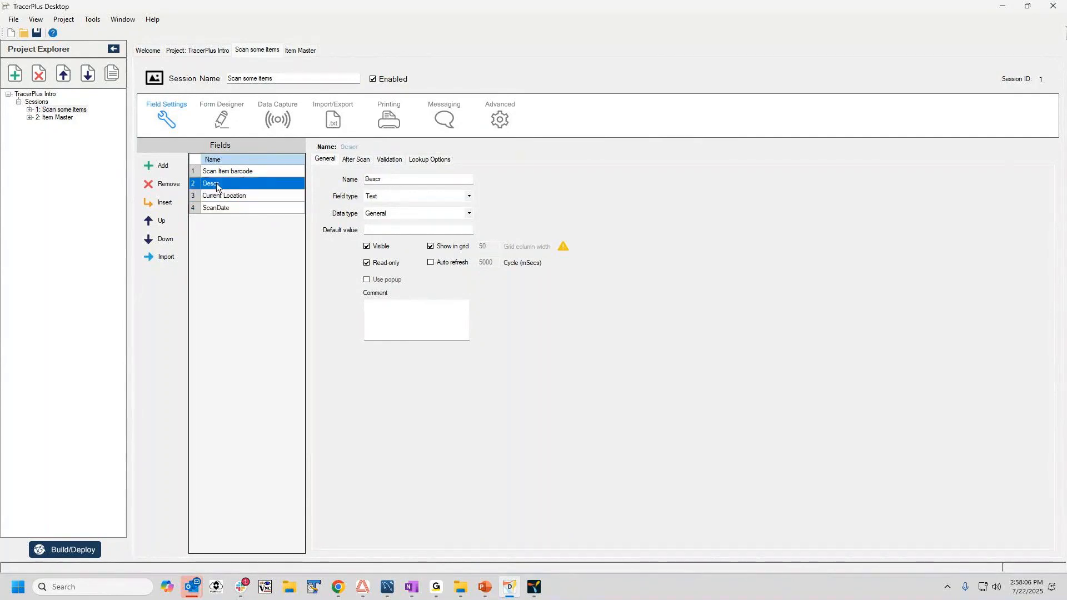
left_click(53, 118)
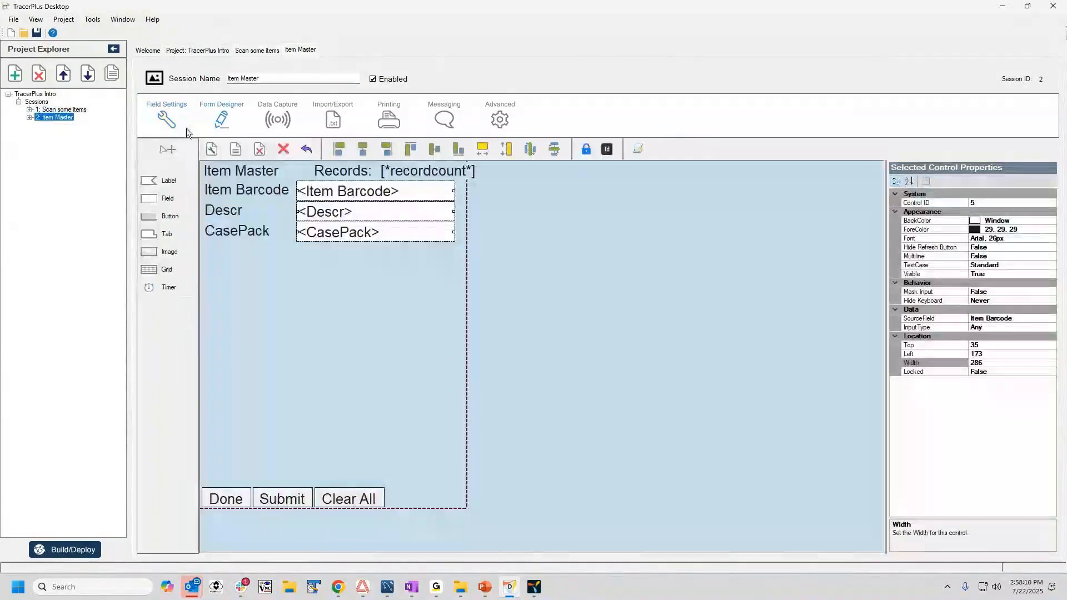
left_click(166, 125)
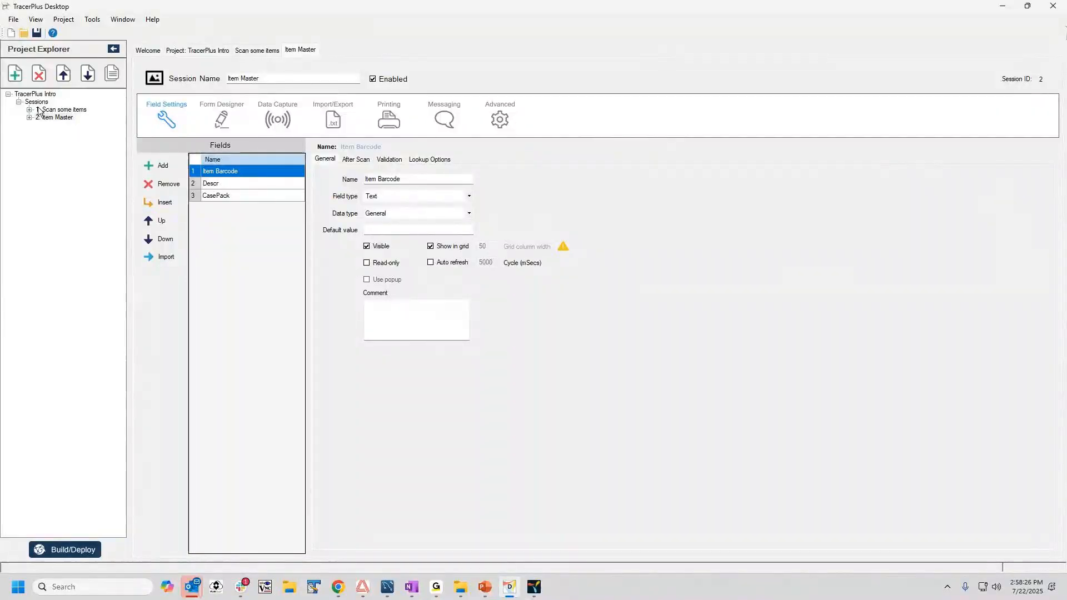
Examine the Descr field's lookup options in Scan some items, comparing its relationship with the Item Master fields and its not-found return value.
left_click(55, 109)
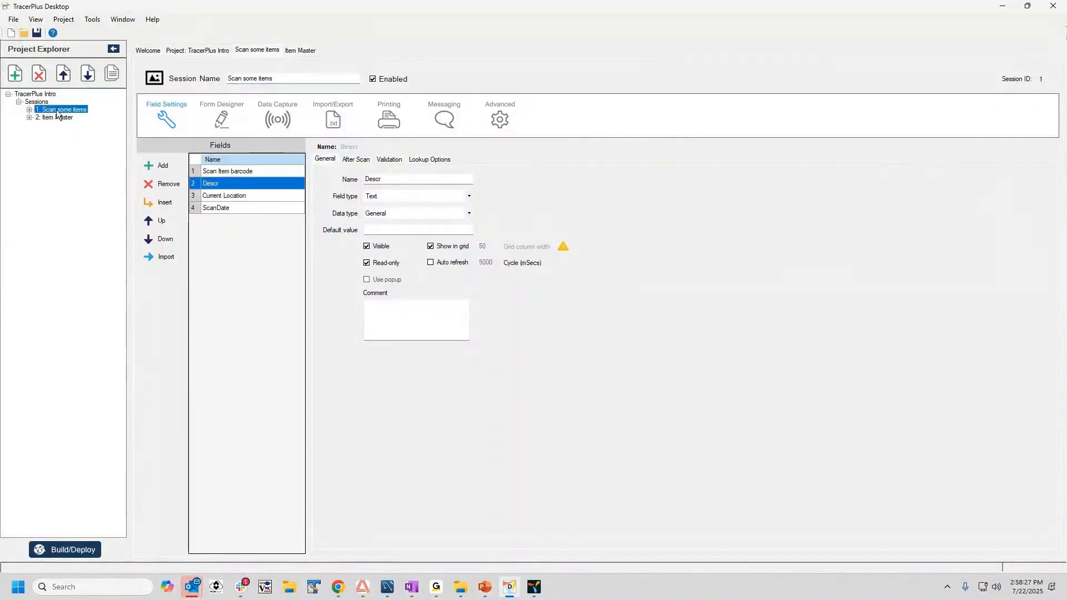
left_click(215, 184)
left_click(422, 161)
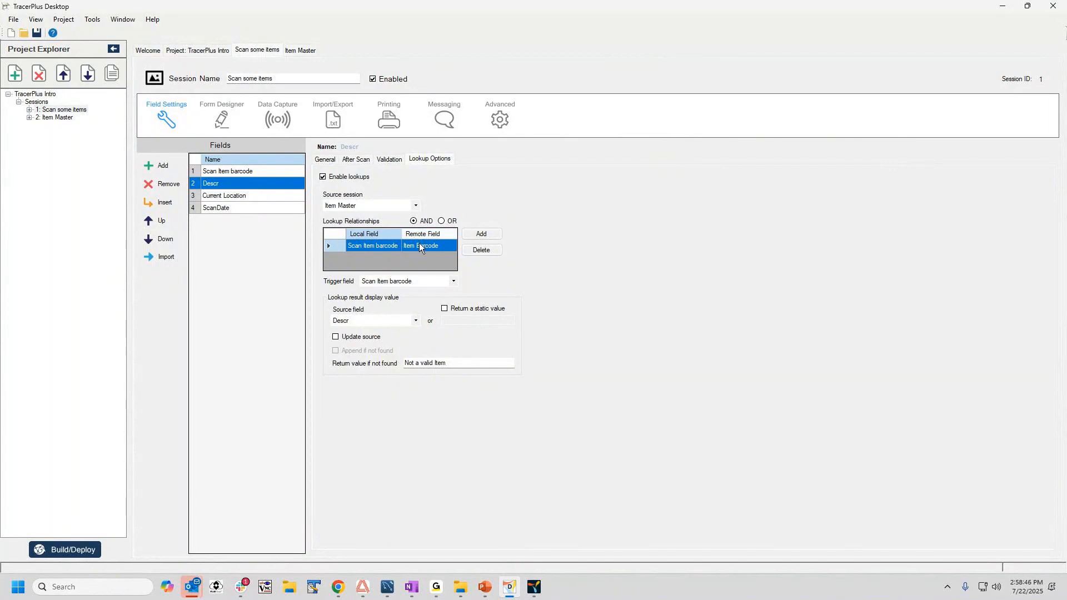
left_click(30, 118)
left_click(41, 125)
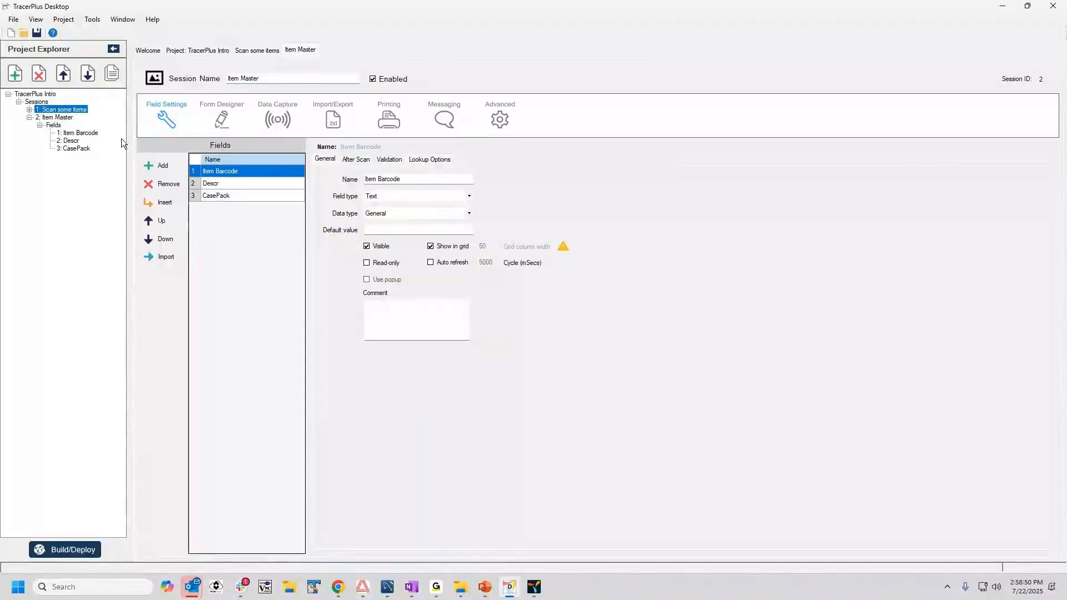
left_click(84, 109)
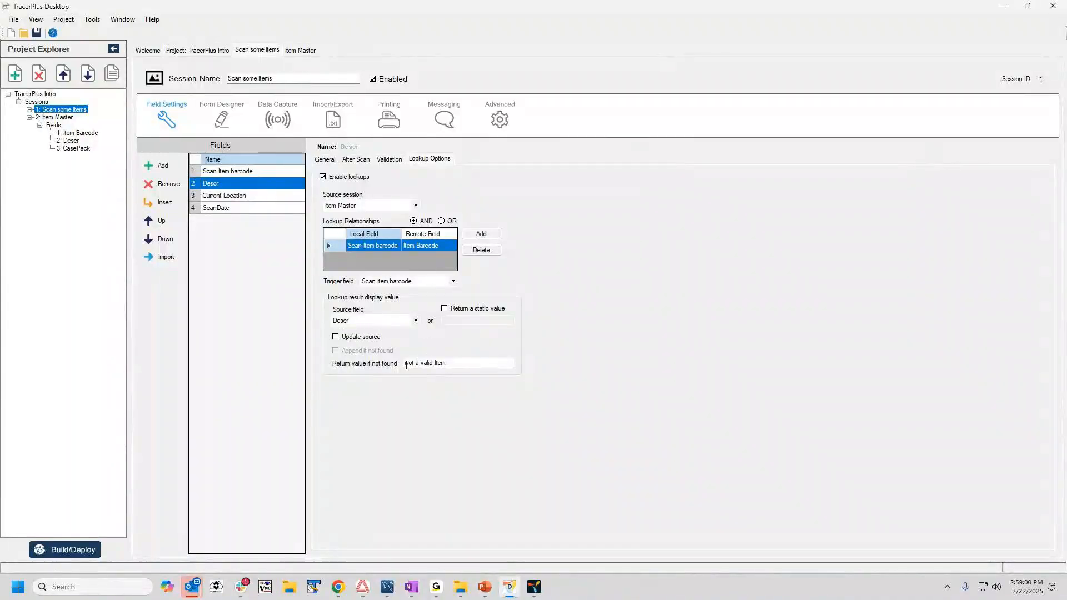
left_click_drag(405, 363, 446, 362)
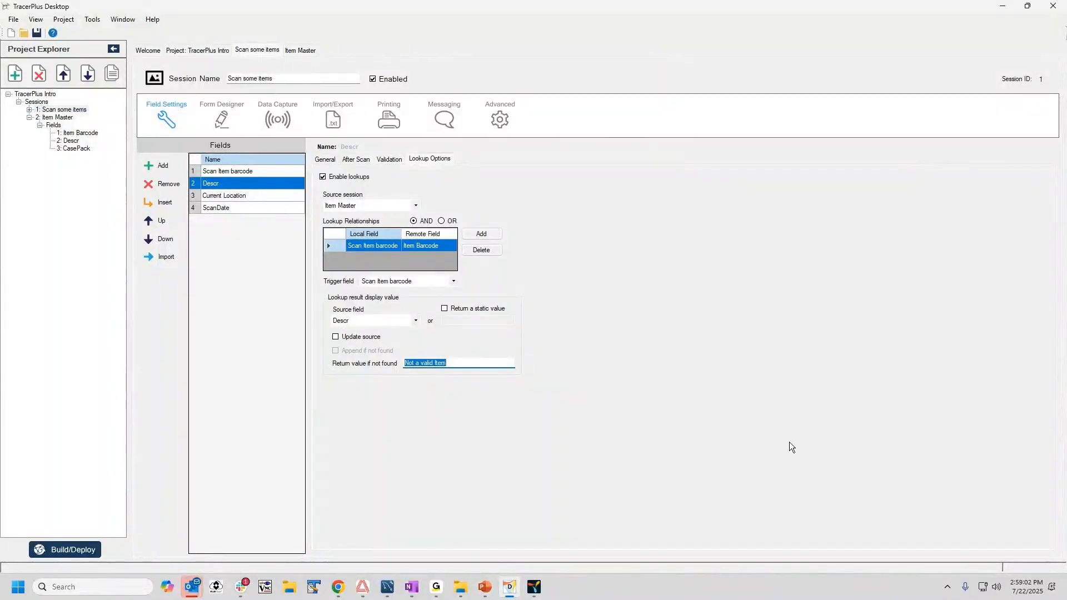
left_click(480, 365)
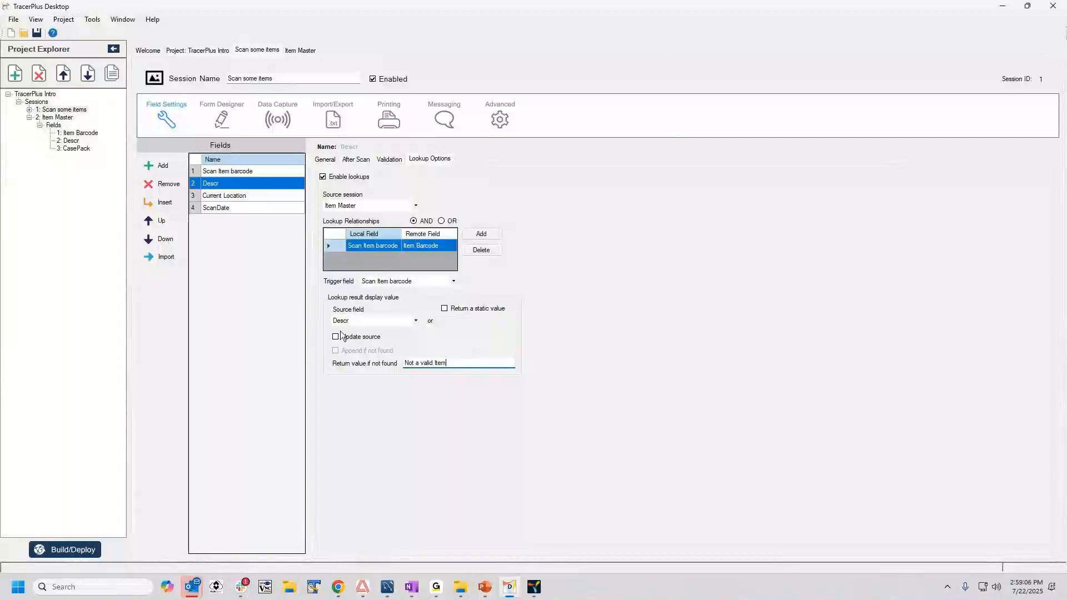
On the Scan some items form, move the ScanDate label and field down to just above the Done, Submit and Clear All buttons.
left_click(221, 120)
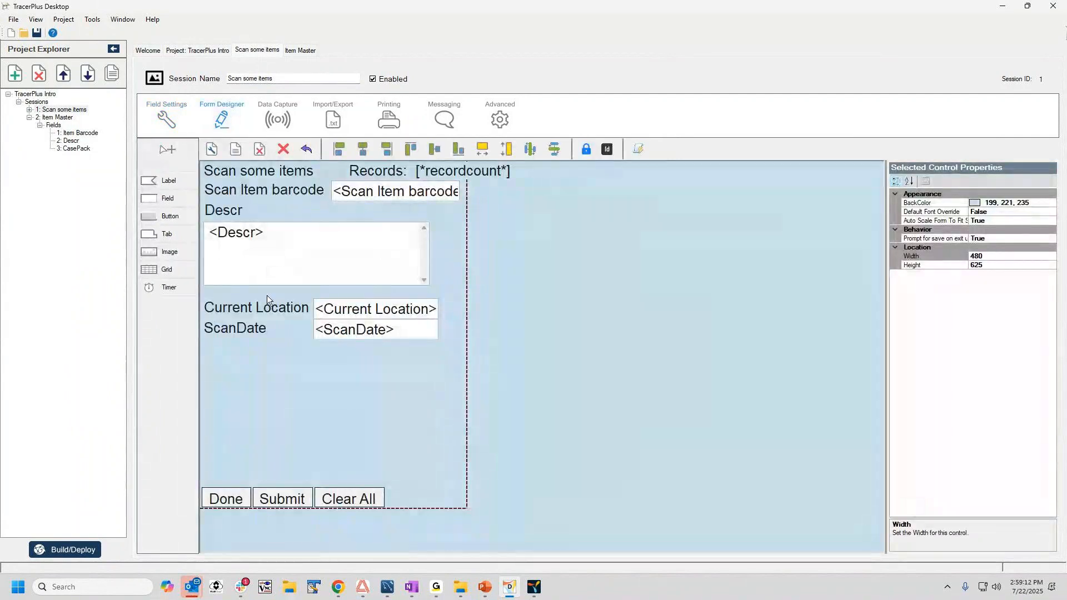
left_click(244, 328)
left_click(376, 332, "ctrl")
left_click_drag(376, 332, 365, 402)
Move the Current Location label and field down to sit directly above the ScanDate row.
left_click(285, 309)
left_click(354, 313, "ctrl")
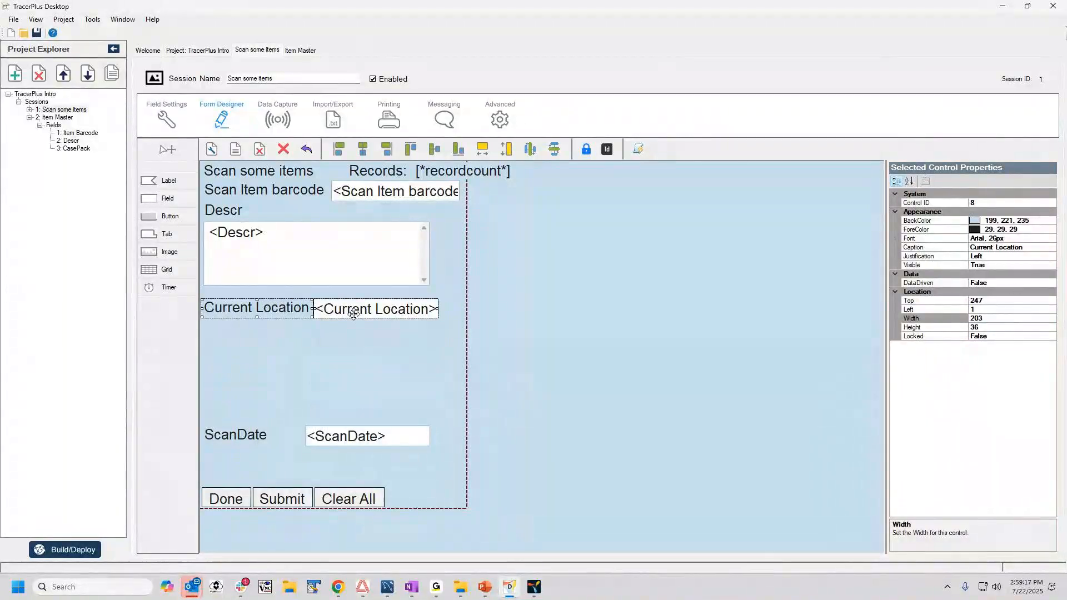
left_click_drag(353, 313, 354, 414)
left_click(282, 308)
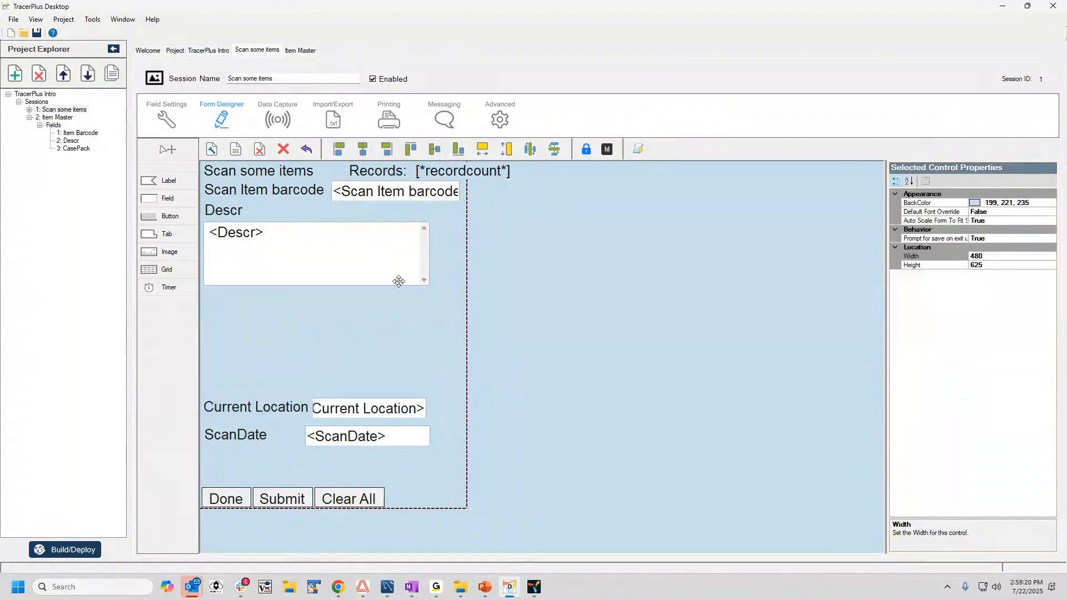
Inspect the Multiline property of the Descr field on the form.
left_click(307, 253)
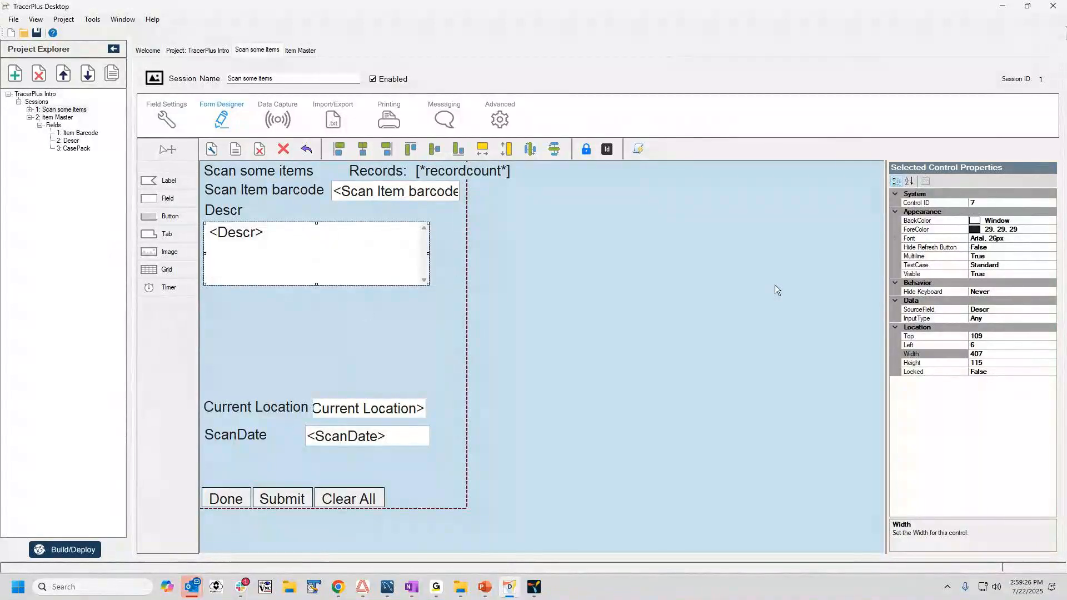
left_click(993, 259)
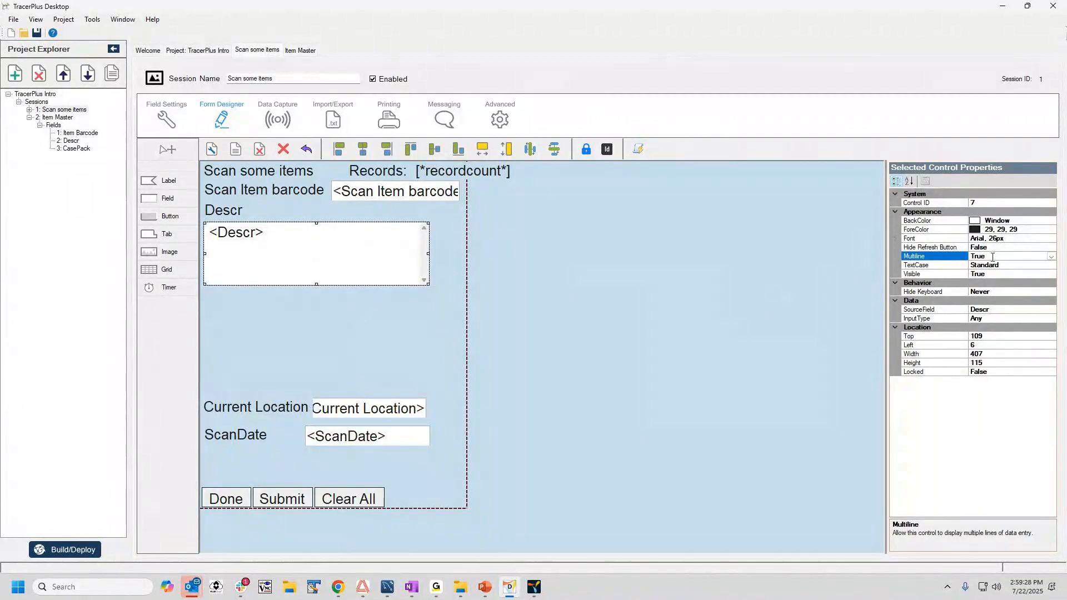
left_click(343, 299)
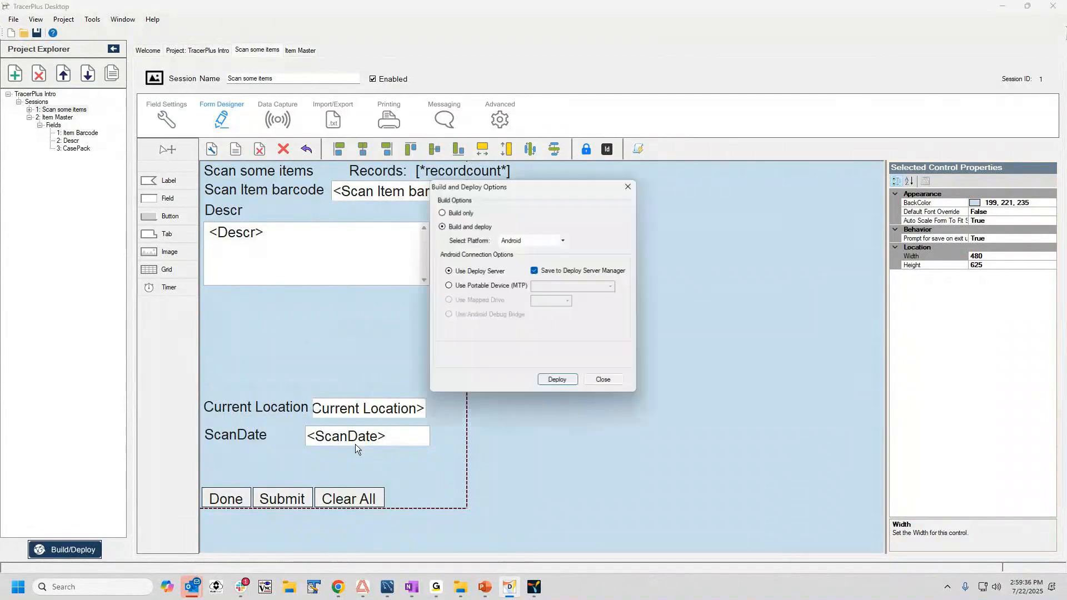
Bring up TracerPlus PC beside the designer, and build and deploy the project for Android using the deploy server.
left_click(536, 588)
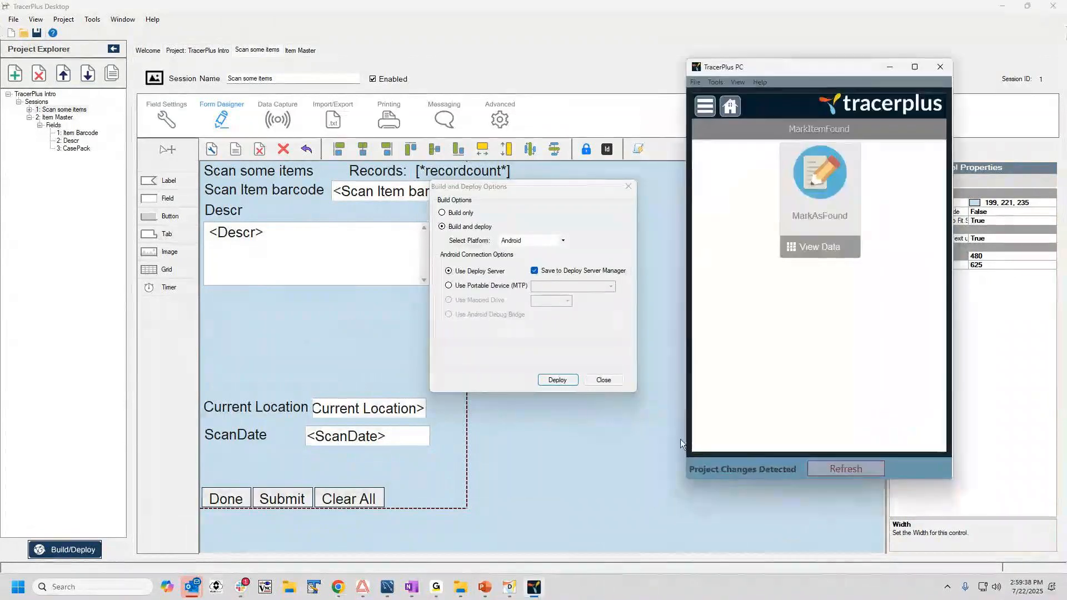
mouse_move(781, 65)
left_mouse_down()
mouse_move(871, 65)
mouse_move(778, 48)
left_mouse_up()
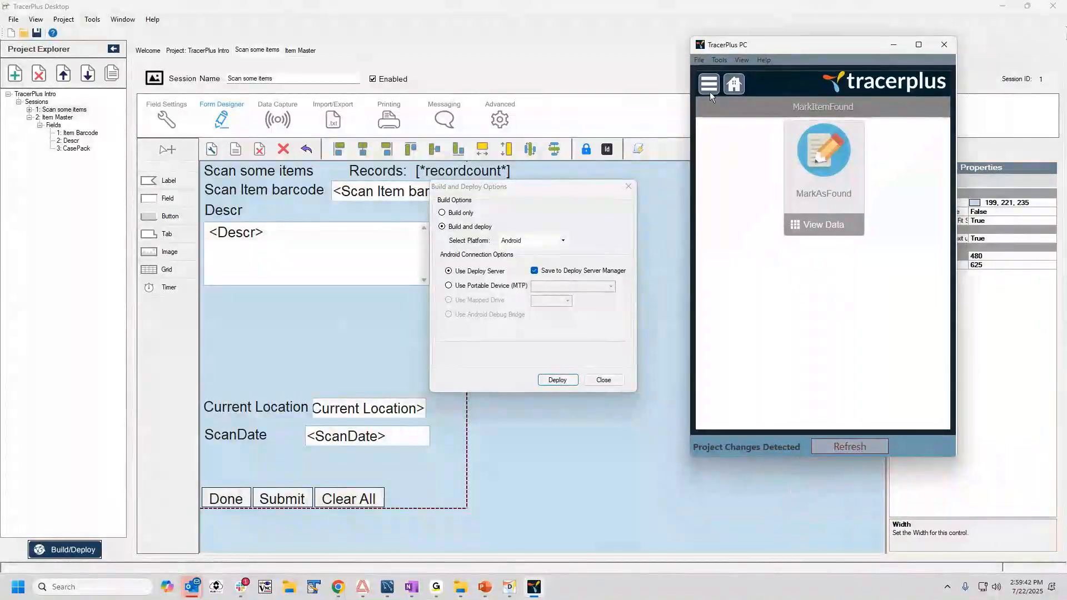
left_click(557, 380)
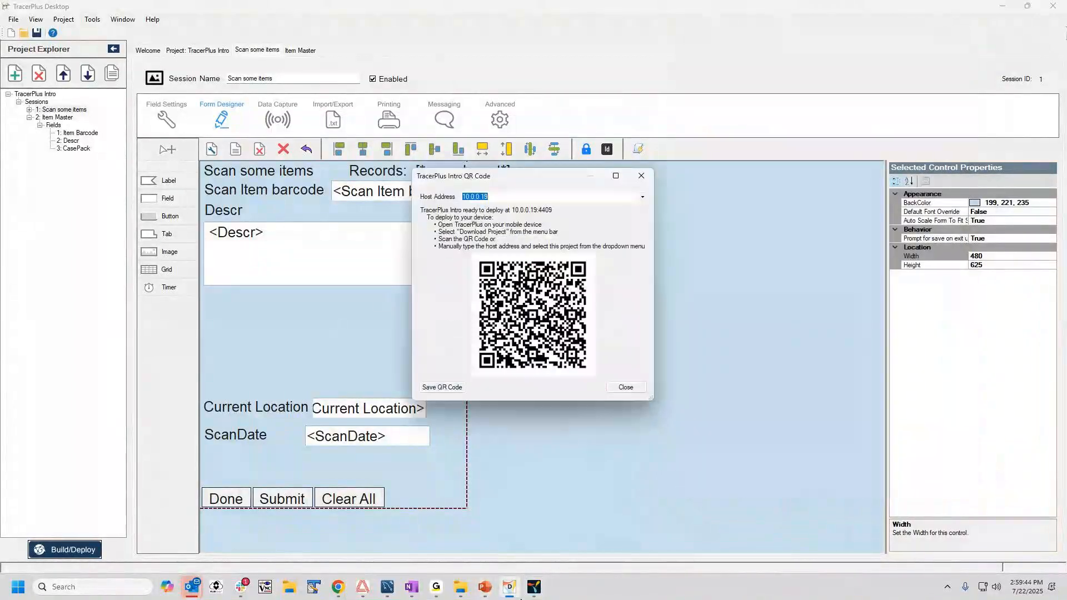
Switch to TracerPlus PC, start a project download and refresh the list of projects available at the deploy address.
left_click(533, 586)
left_click(714, 83)
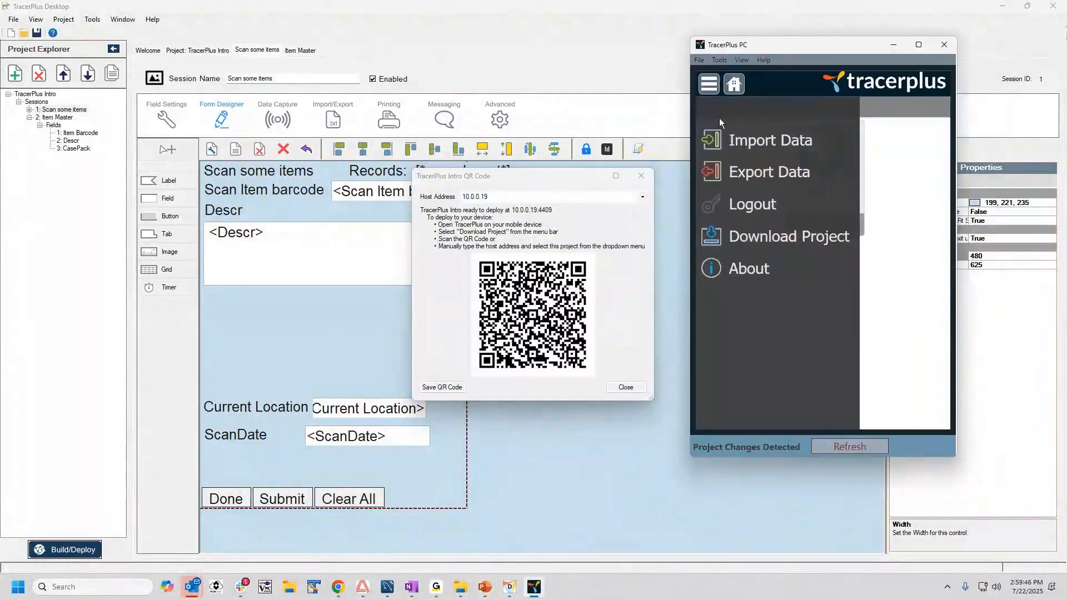
left_click(762, 236)
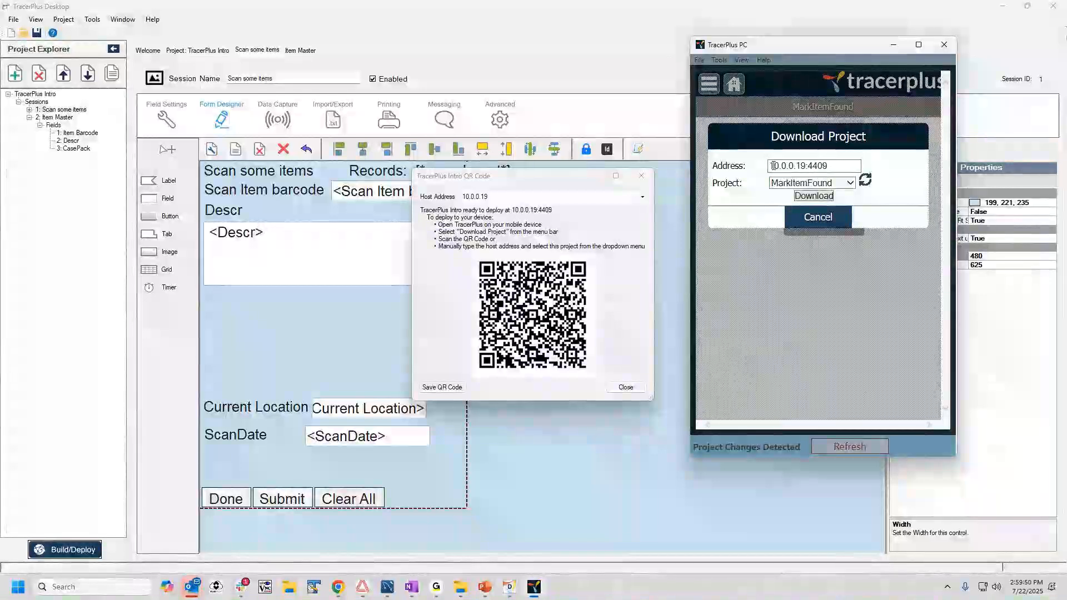
left_click_drag(771, 166, 833, 170)
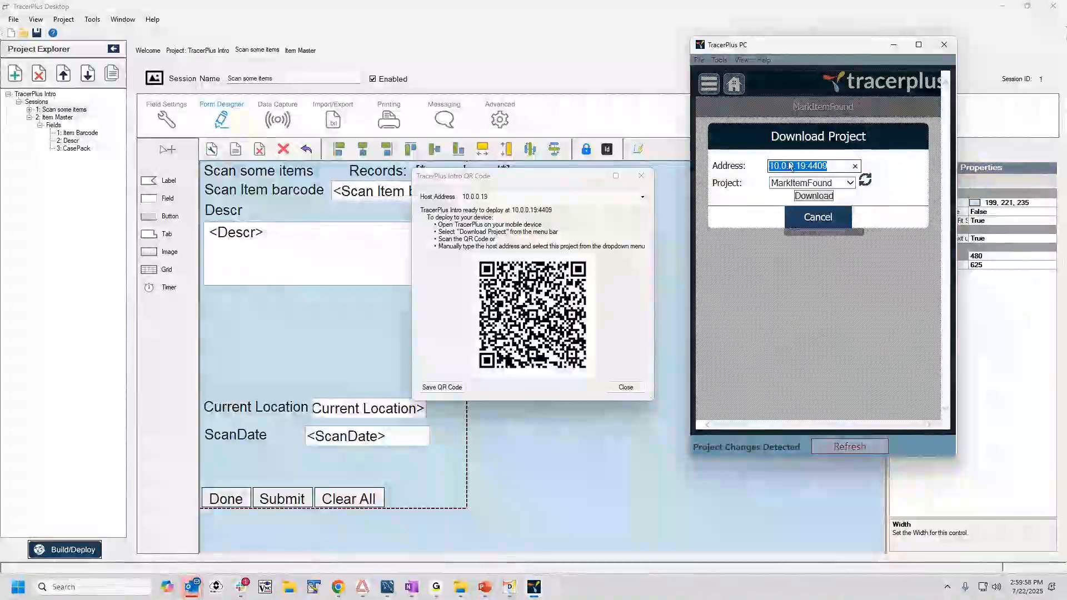
left_click(864, 180)
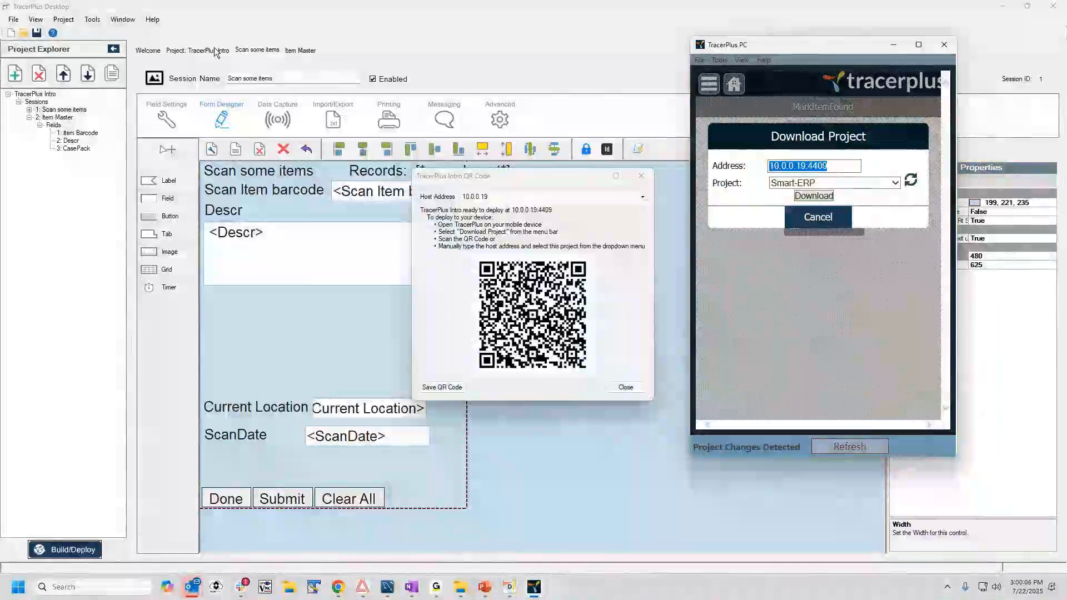
Download the TracerPlus Intro project and refresh TracerPlus PC to load it.
left_click(894, 183)
scroll(863, 377, "up", 5)
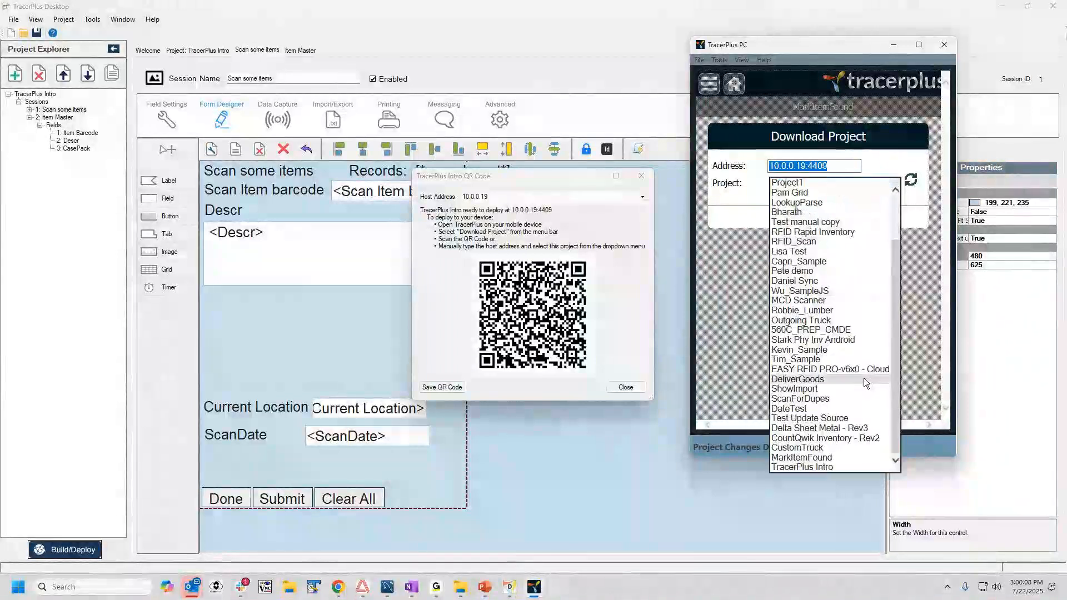
left_click(809, 467)
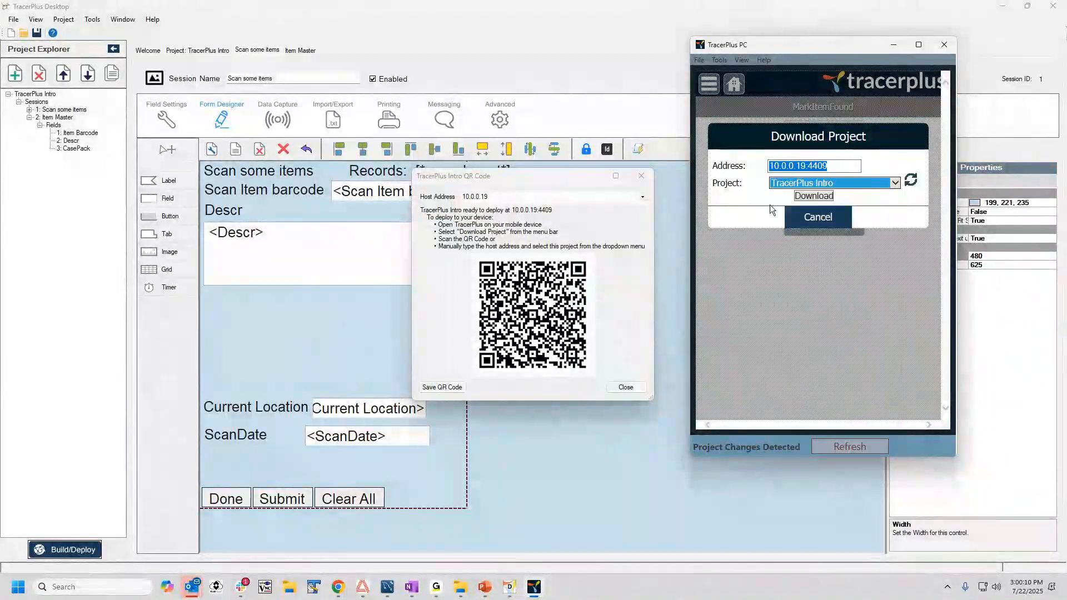
left_click(816, 195)
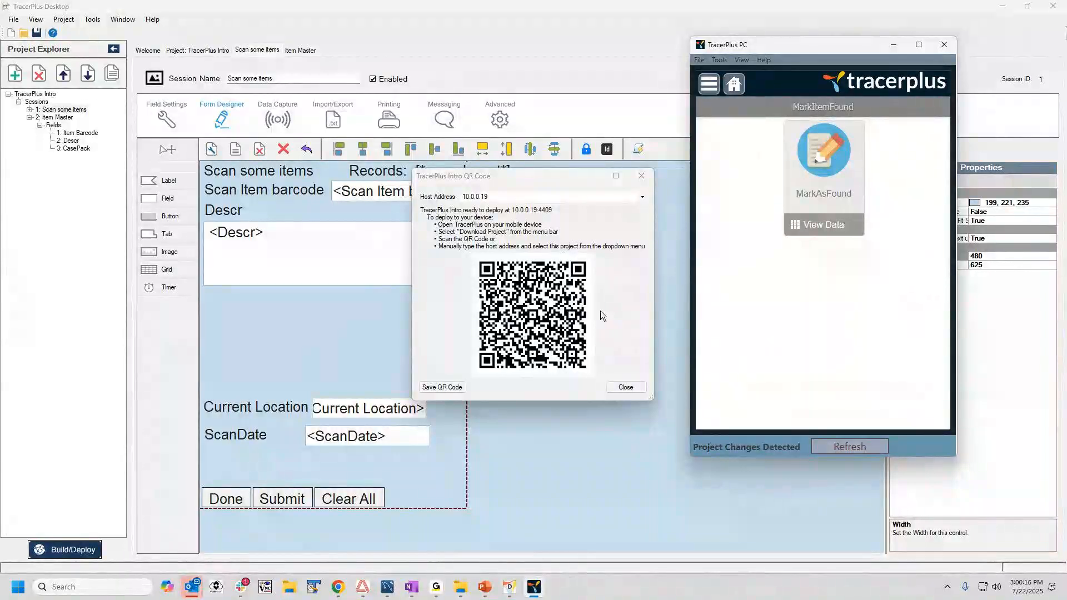
left_click(870, 447)
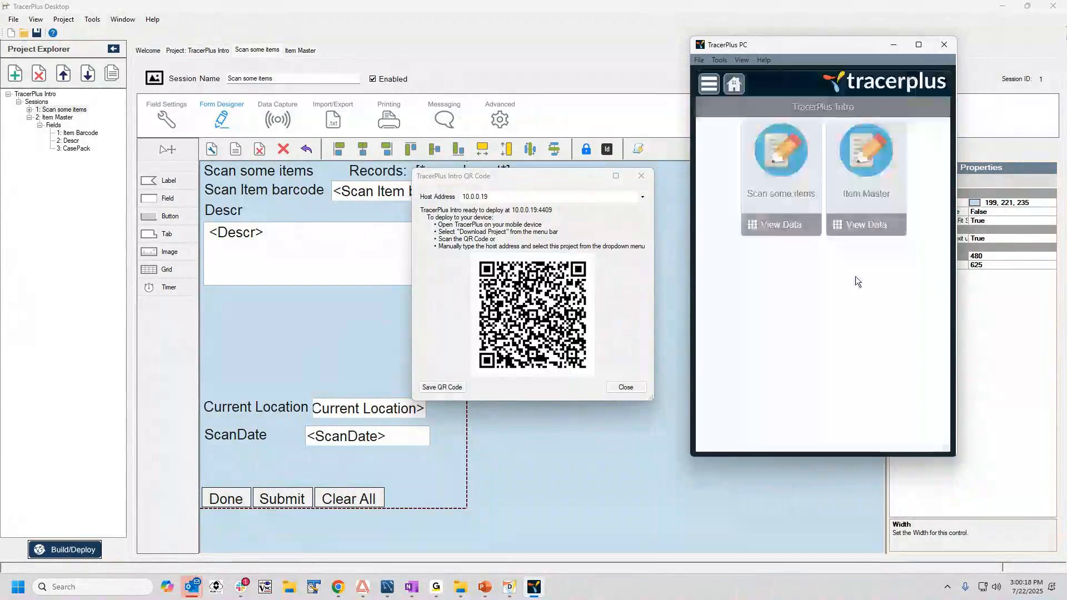
Close the project's QR code window and the Build and Deploy Options dialog in TracerPlus Desktop.
left_click(242, 52)
left_click(624, 387)
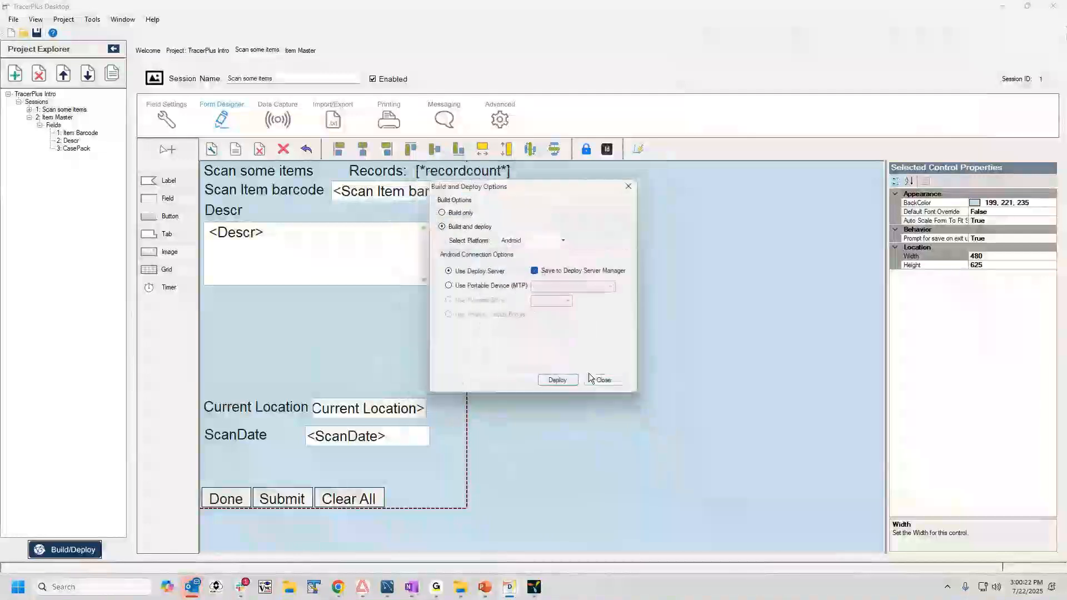
left_click(600, 380)
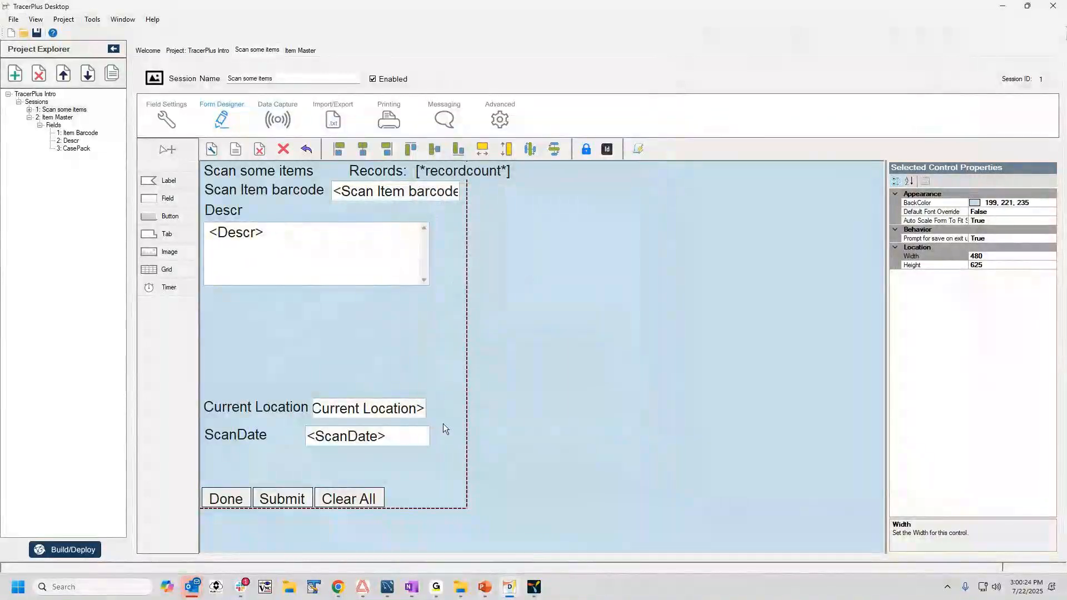
Switch to TracerPlus PC and view the Item Master session's data records.
left_click(533, 587)
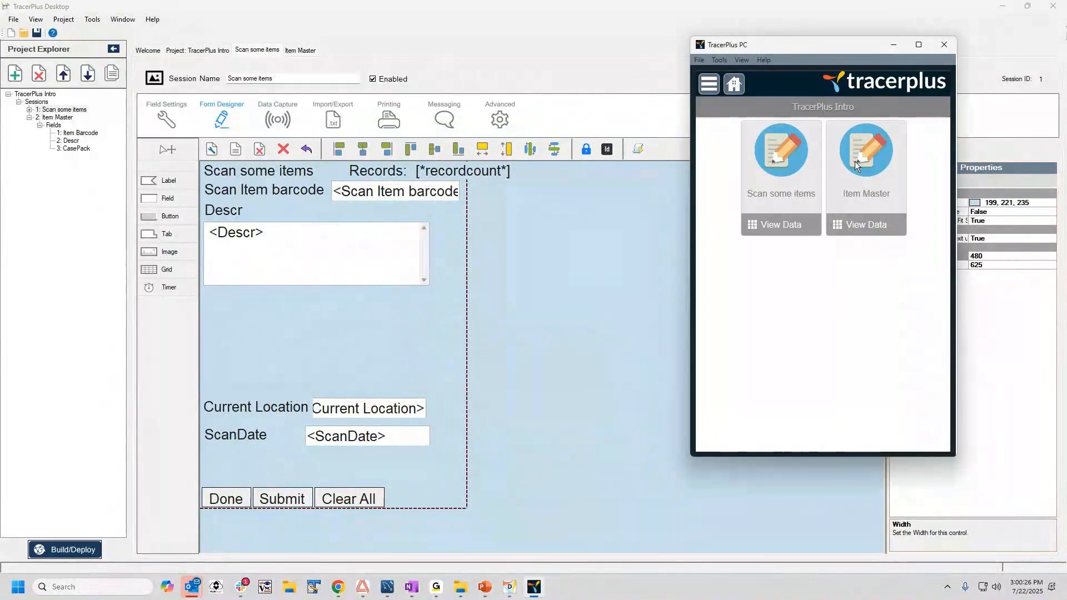
left_click(865, 225)
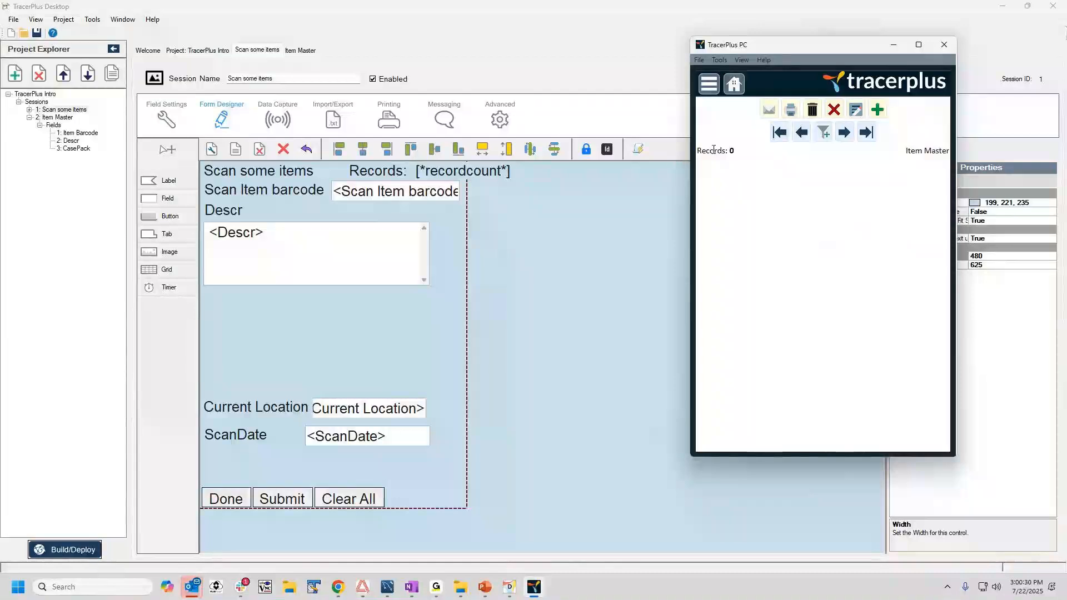
Submit a record in the Item Master session with item barcode Item 1, description "Cookies, 12oz" and case pack 12.
left_click(733, 84)
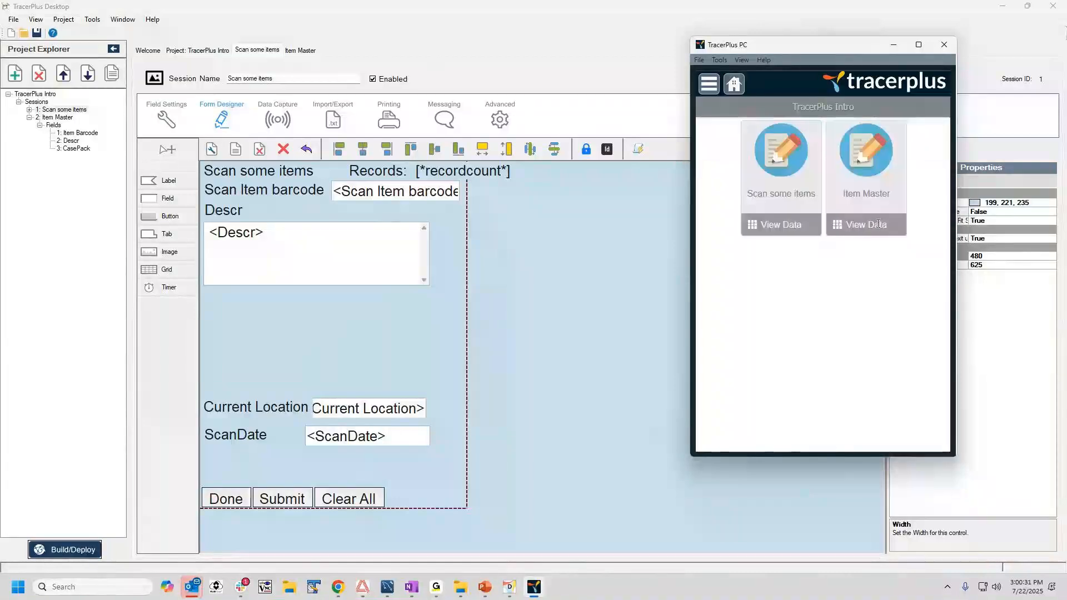
left_click(867, 167)
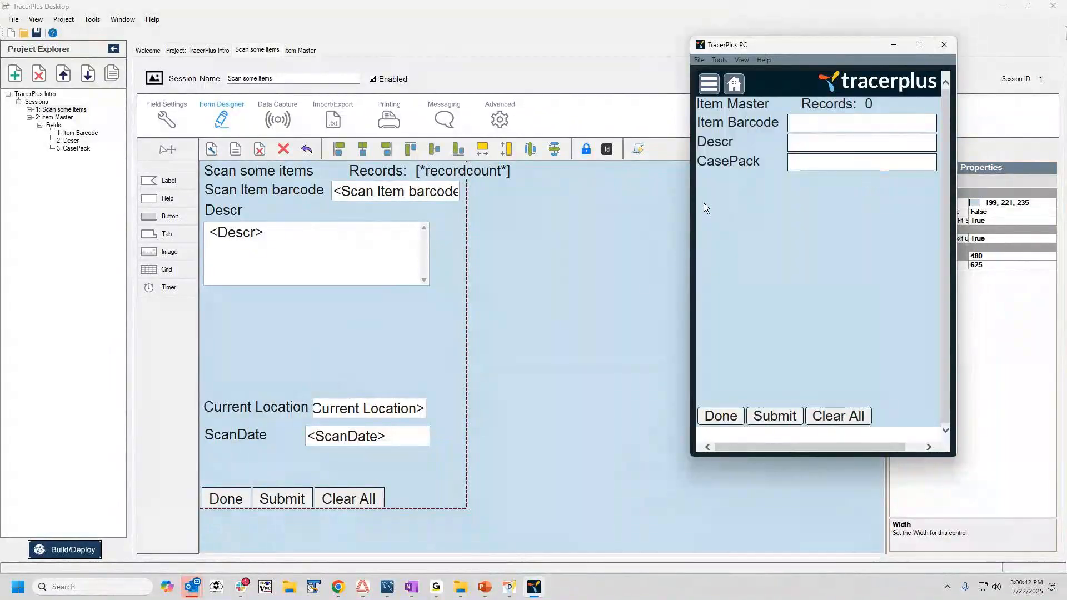
type("Item 1")
key("Return")
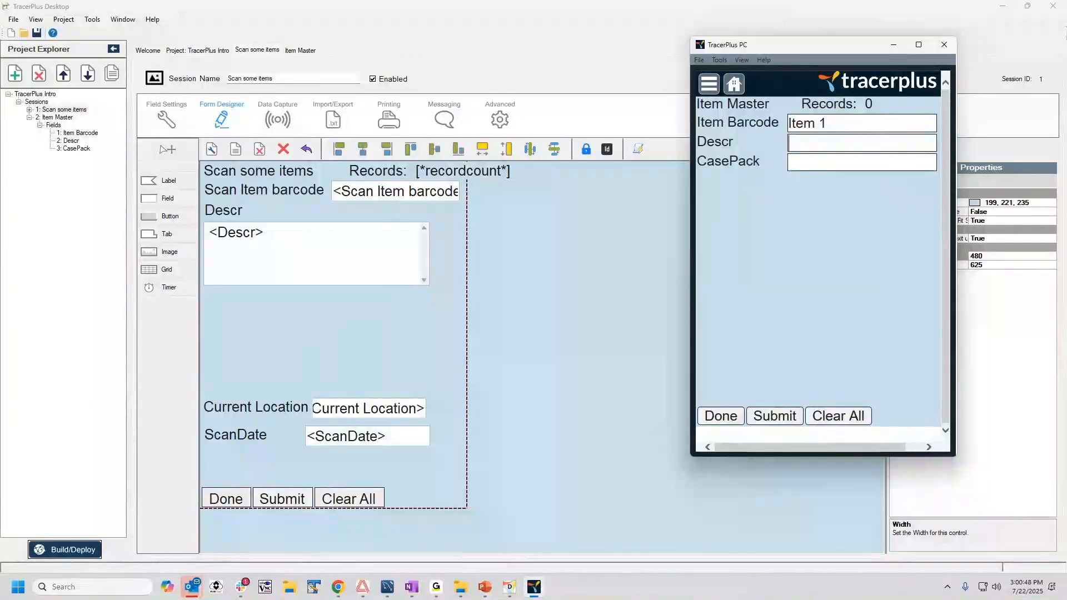
type("Cookies,")
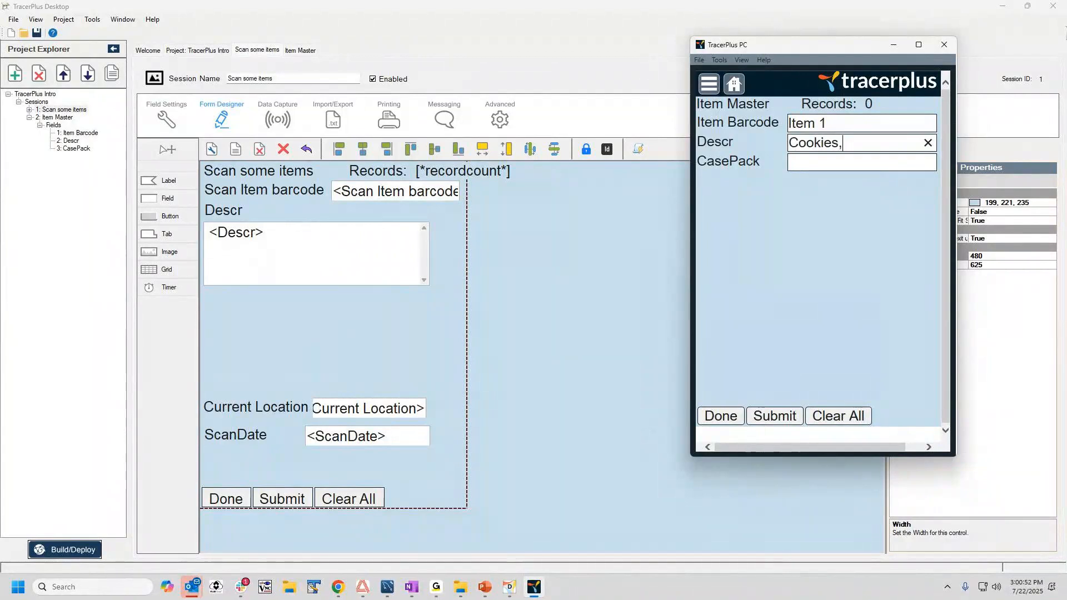
type(" 12ox")
key("BackSpace")
type("z")
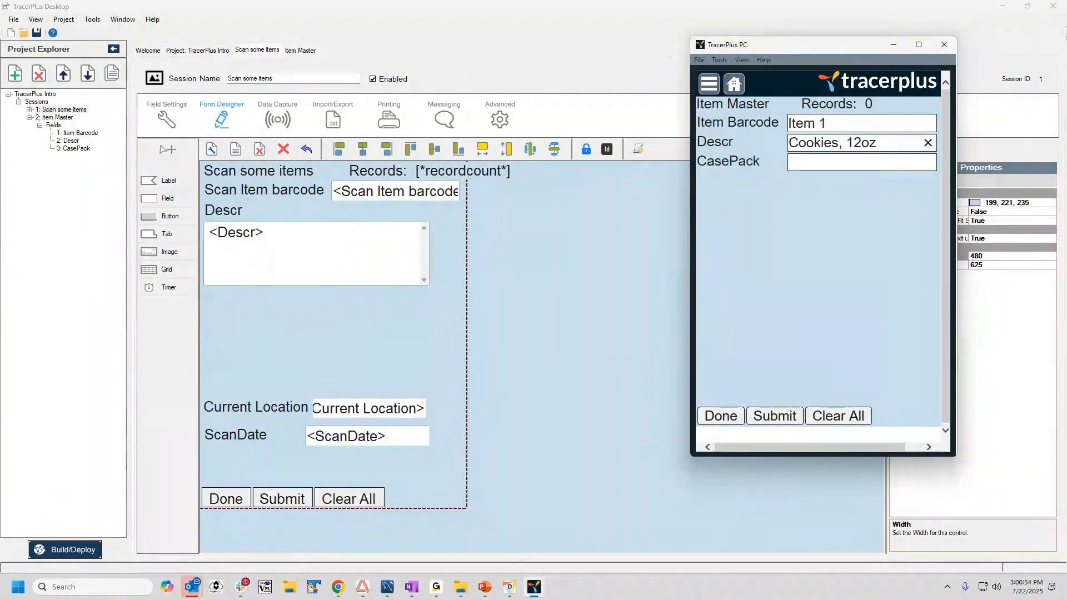
left_click(811, 163)
type("12")
left_click(778, 415)
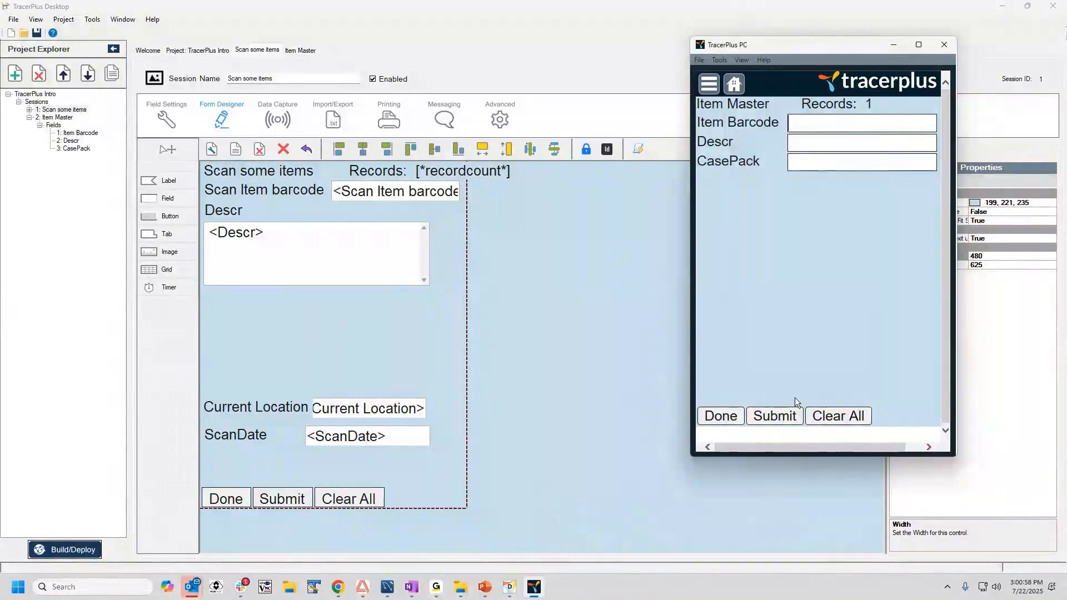
Submit a second Item Master record with item barcode Item 2, description "Descr Item 2" and case pack 24.
type("Otem")
key("BackSpace")
key("BackSpace")
key("BackSpace")
key("BackSpace")
type("Item 2")
key("Tab")
type("Descr")
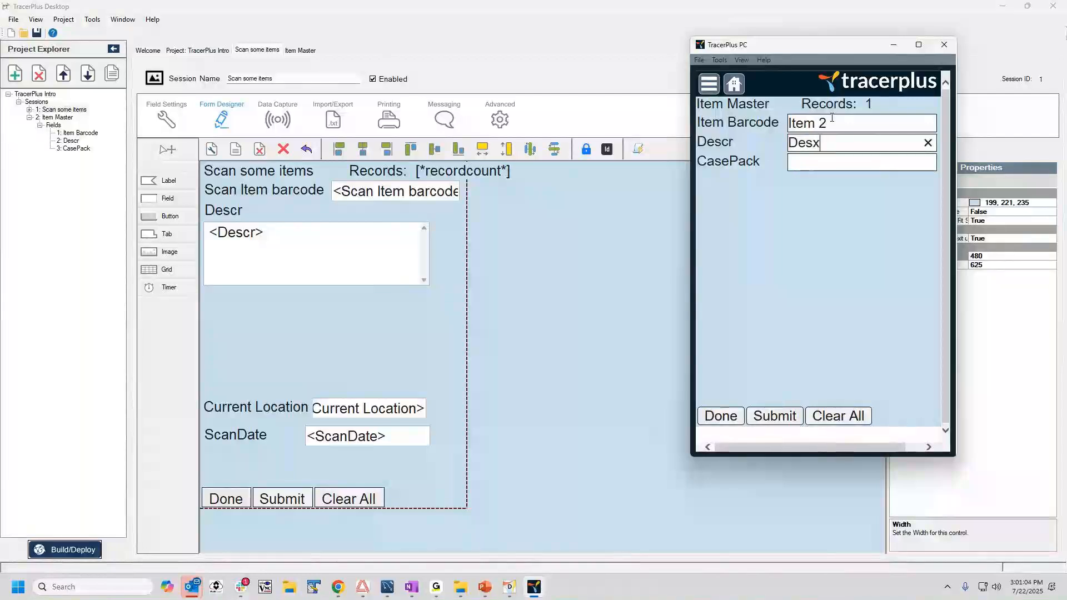
type(" Item 2")
key("Tab")
type("24")
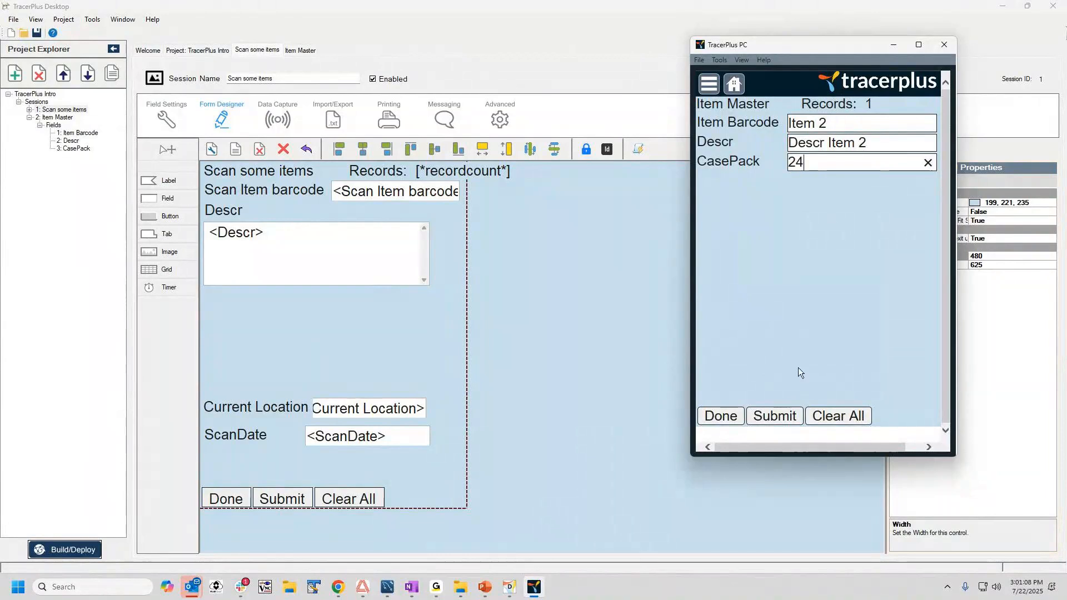
left_click(774, 418)
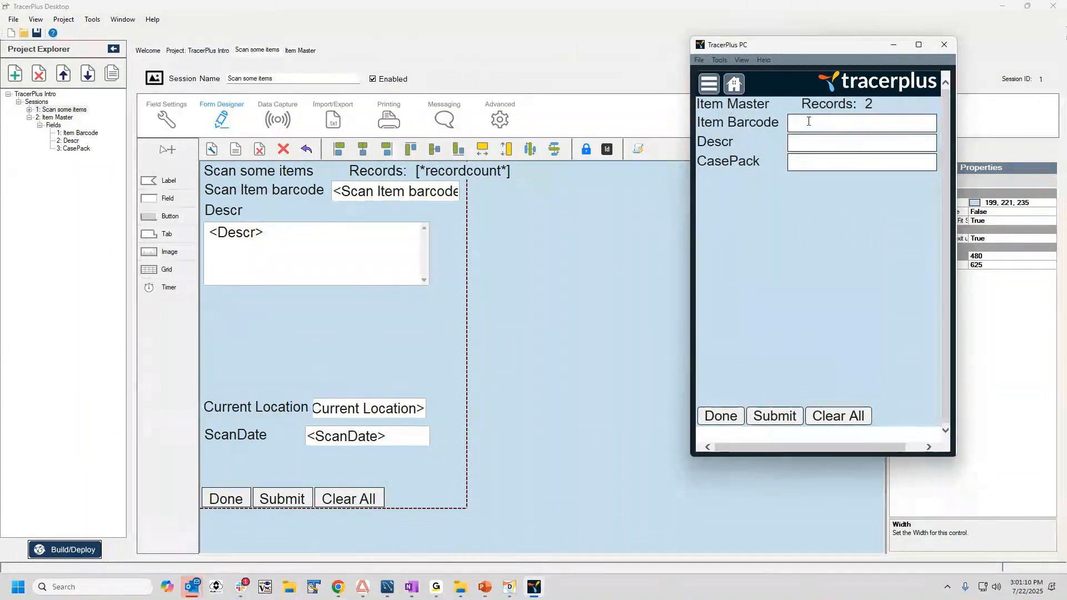
type("123")
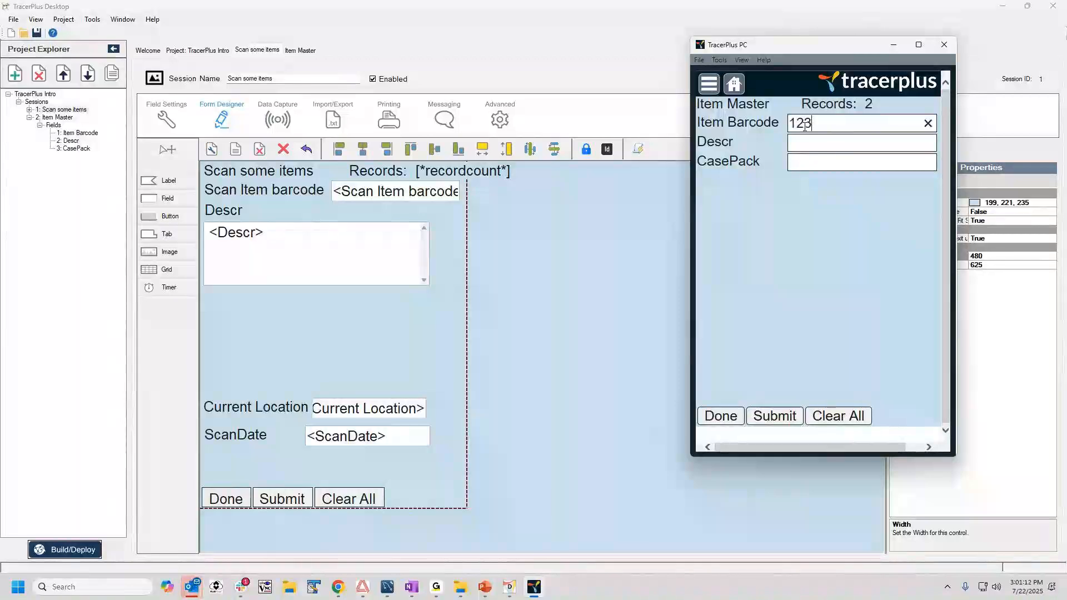
type("456789012")
key("Return")
type("Crash")
key("BackSpace")
type("kers, fa")
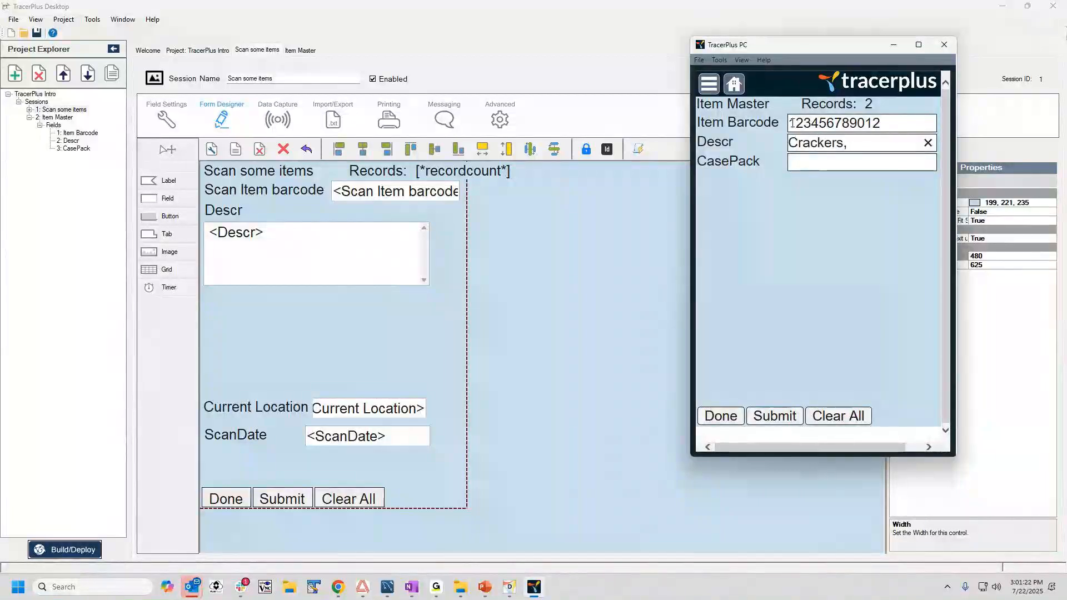
key("BackSpace")
key("BackSpace")
type("Family")
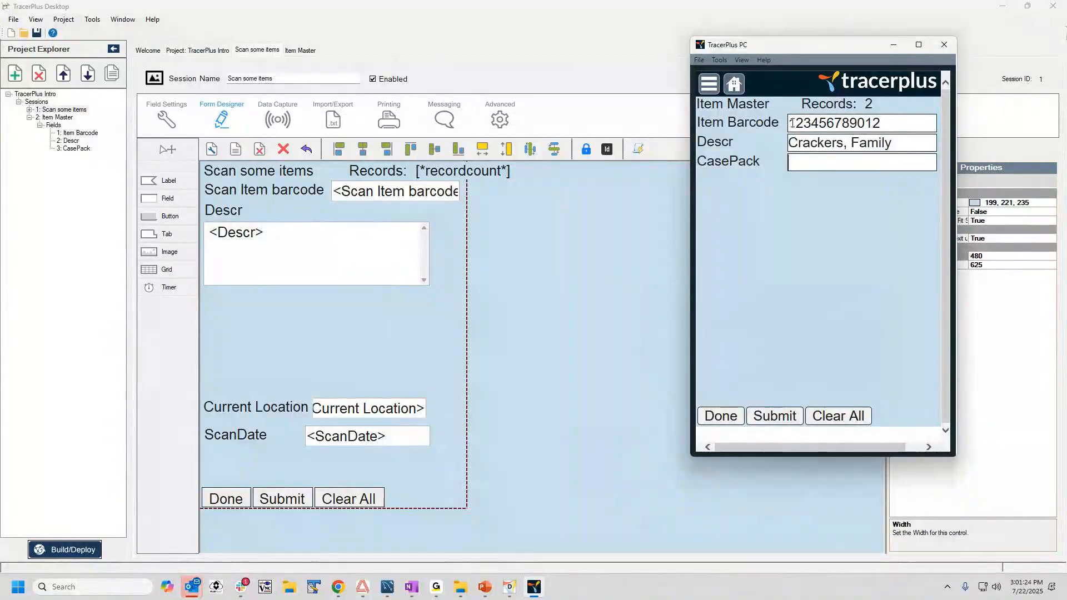
key("Tab")
type("1")
left_click(780, 417)
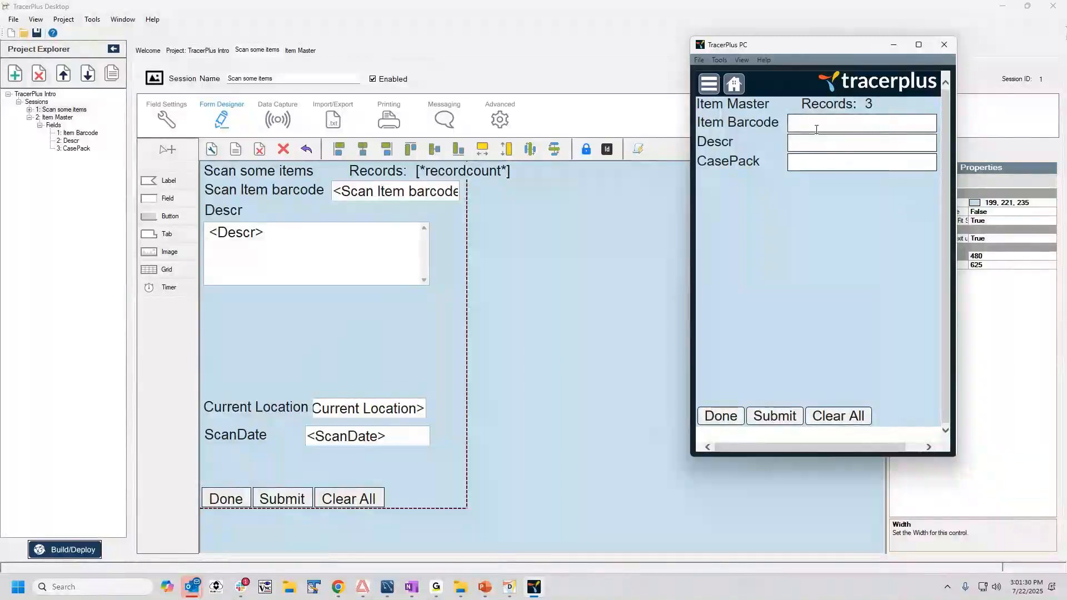
View the Scan some items session's data and delete all its records.
left_click(735, 84)
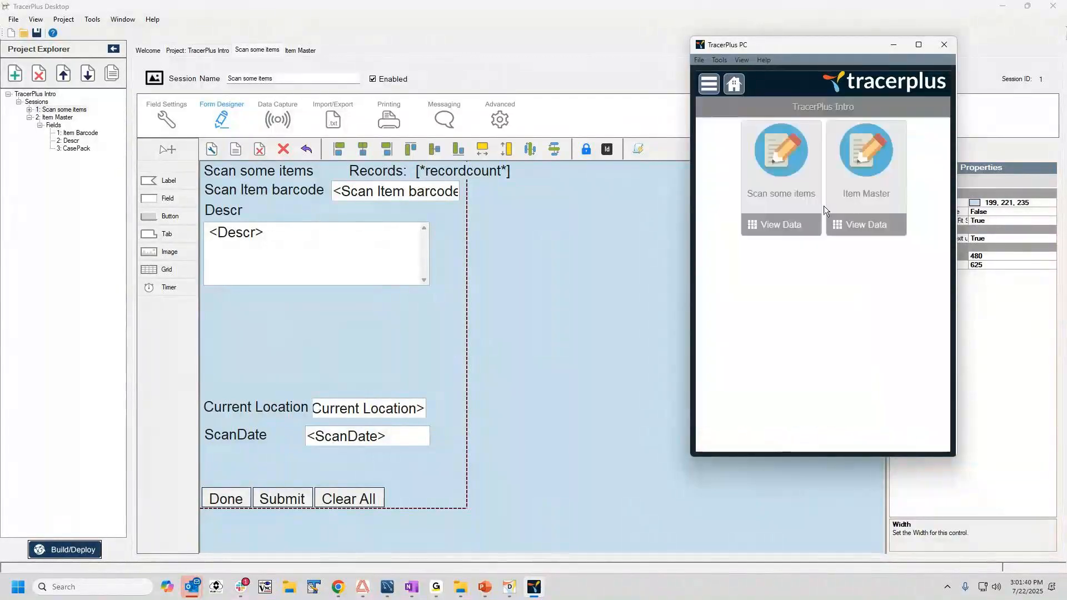
left_click(793, 227)
left_click(811, 111)
left_click(806, 185)
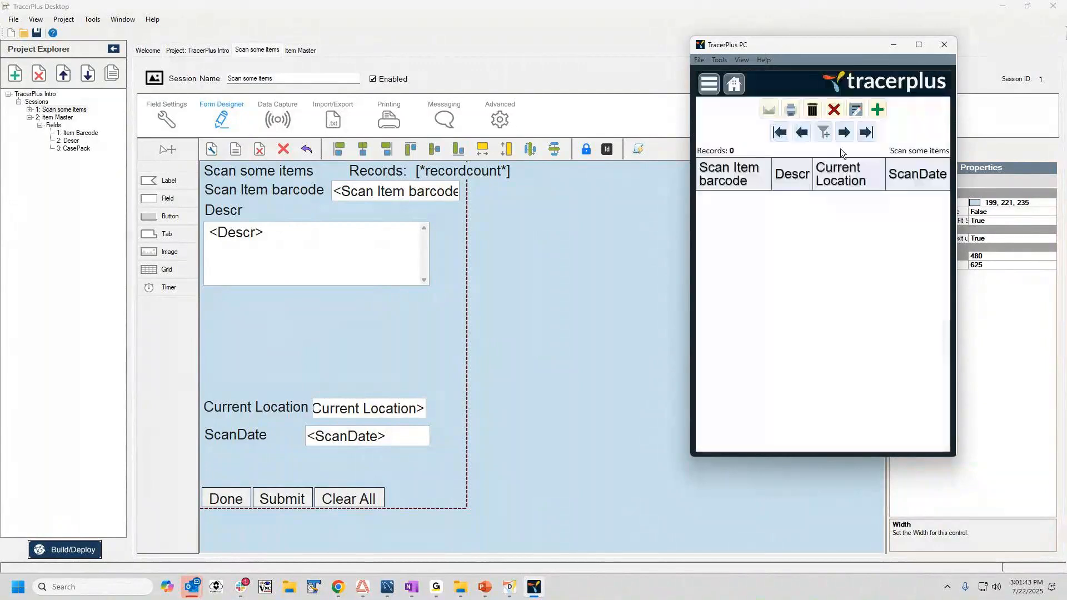
In the Scan some items session, look up barcode Item 1, enter current location A100 and submit the record.
left_click(742, 83)
left_click(777, 150)
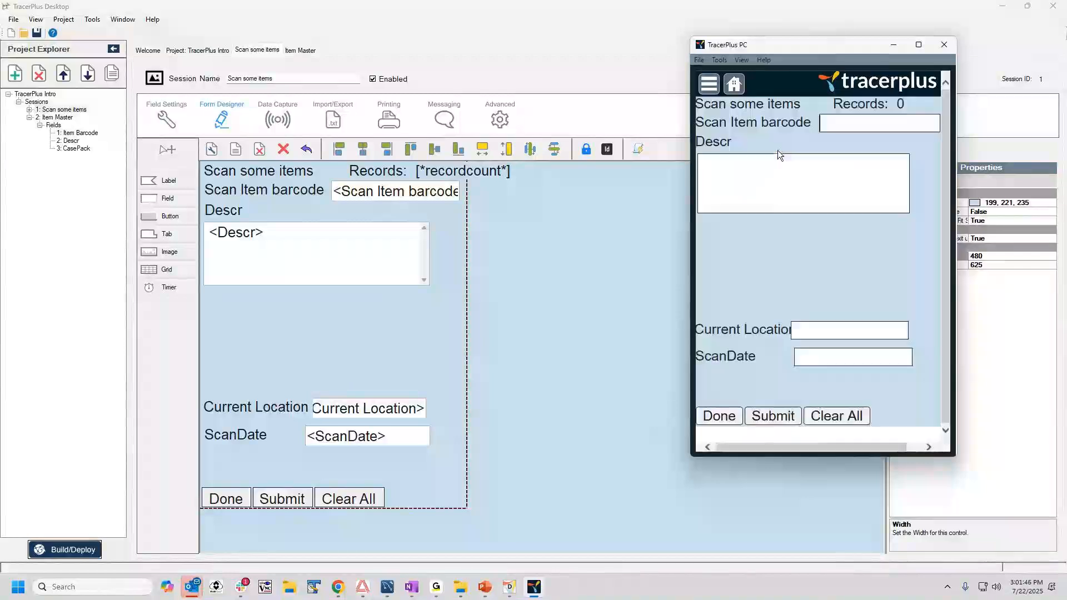
type("Item 1")
key("Return")
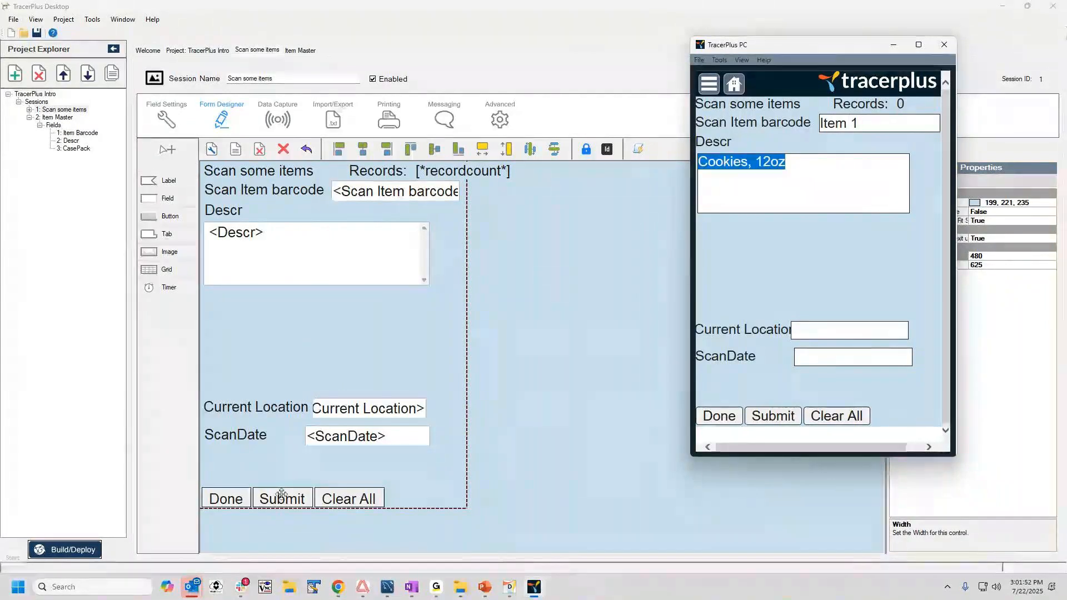
left_click(804, 335)
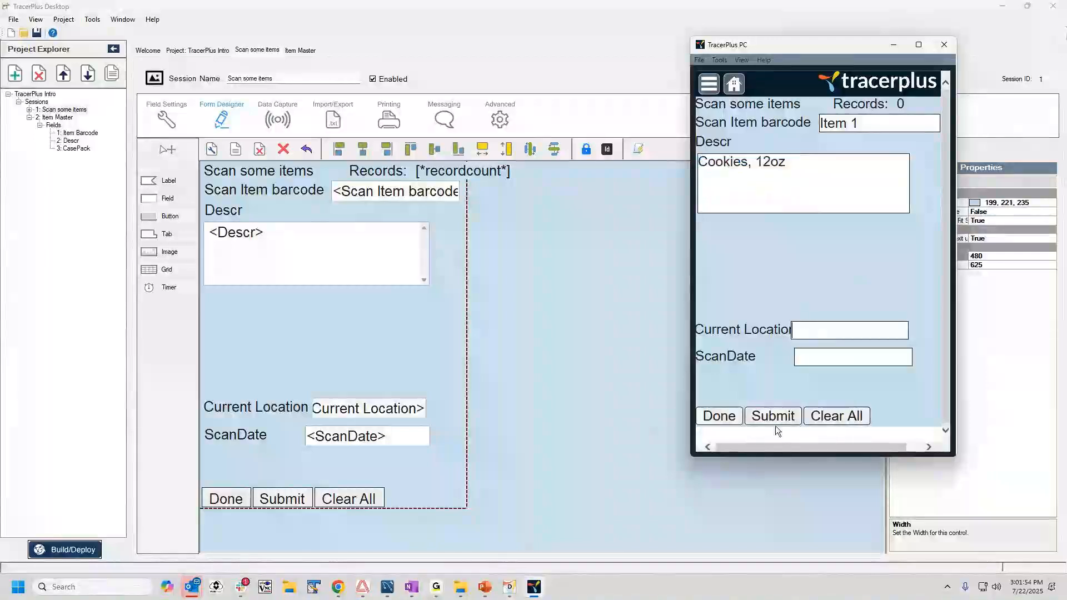
type("A100")
key("Return")
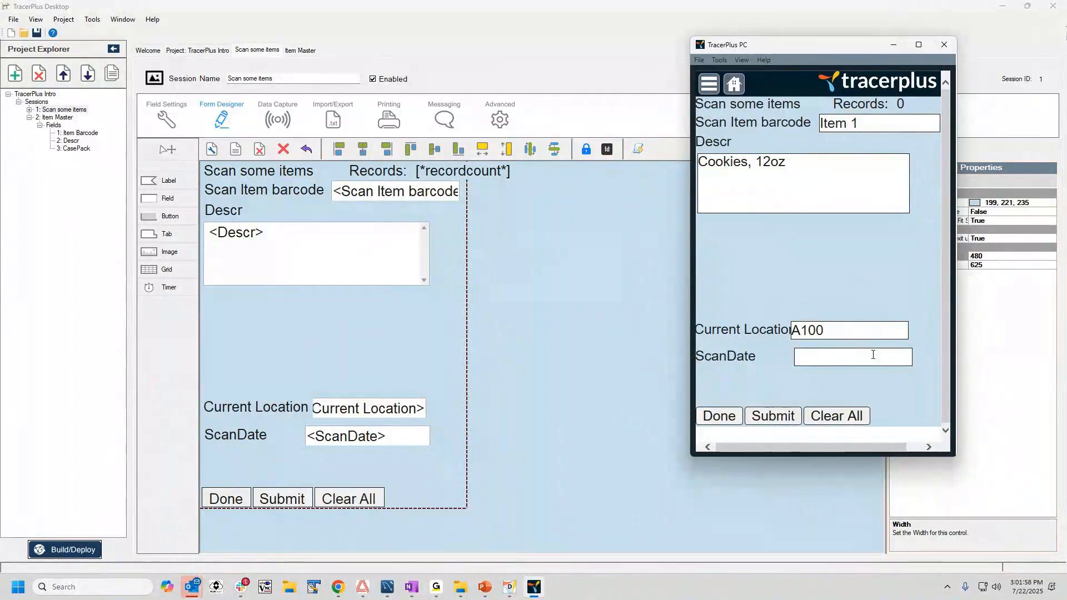
left_click(772, 416)
type("123")
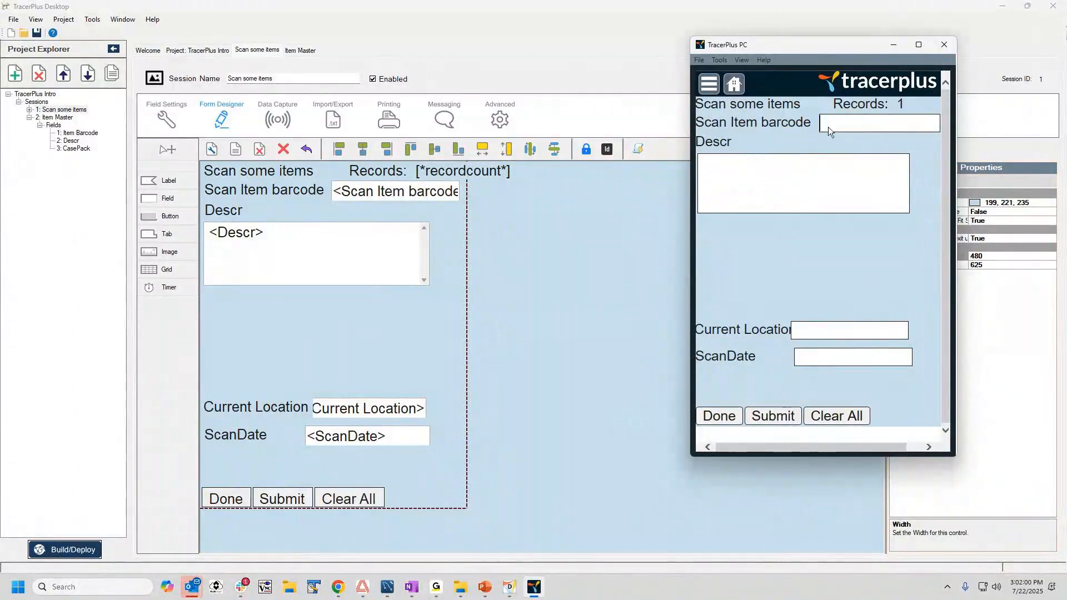
type("456")
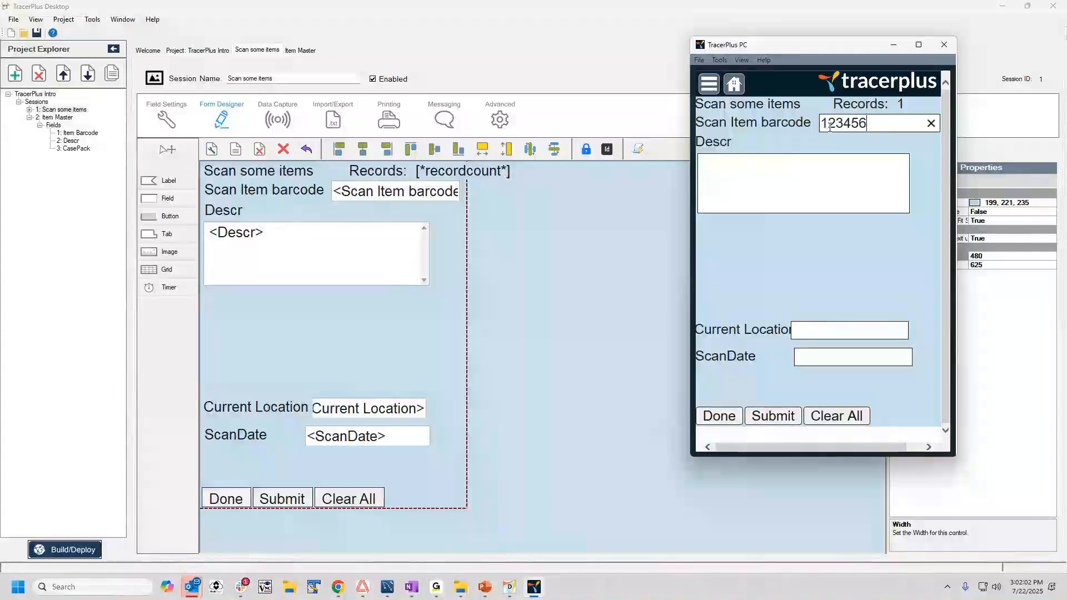
type("789012")
key("Return")
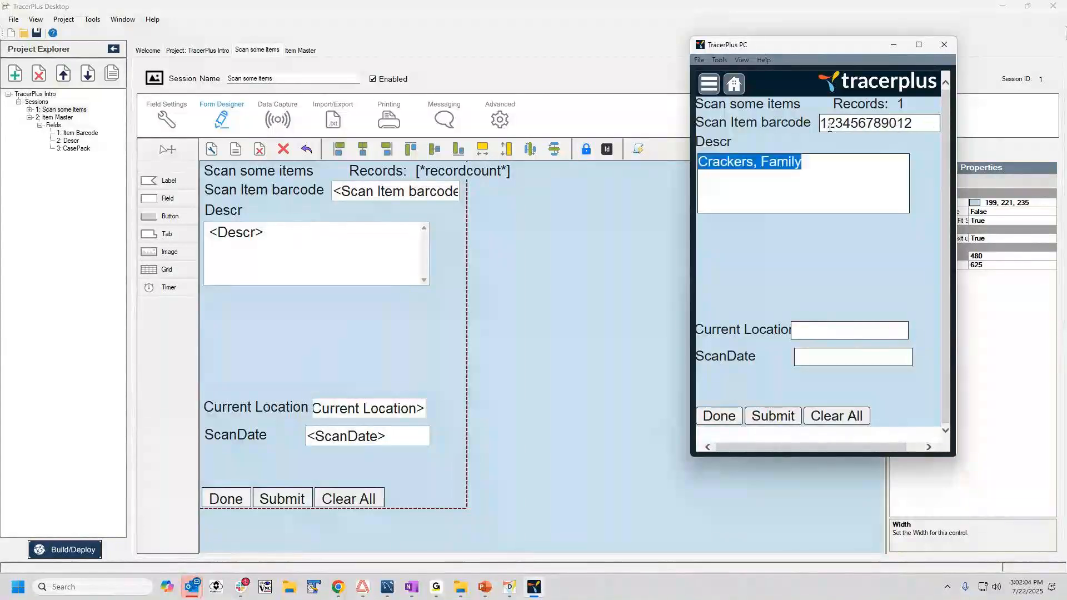
left_click(769, 160)
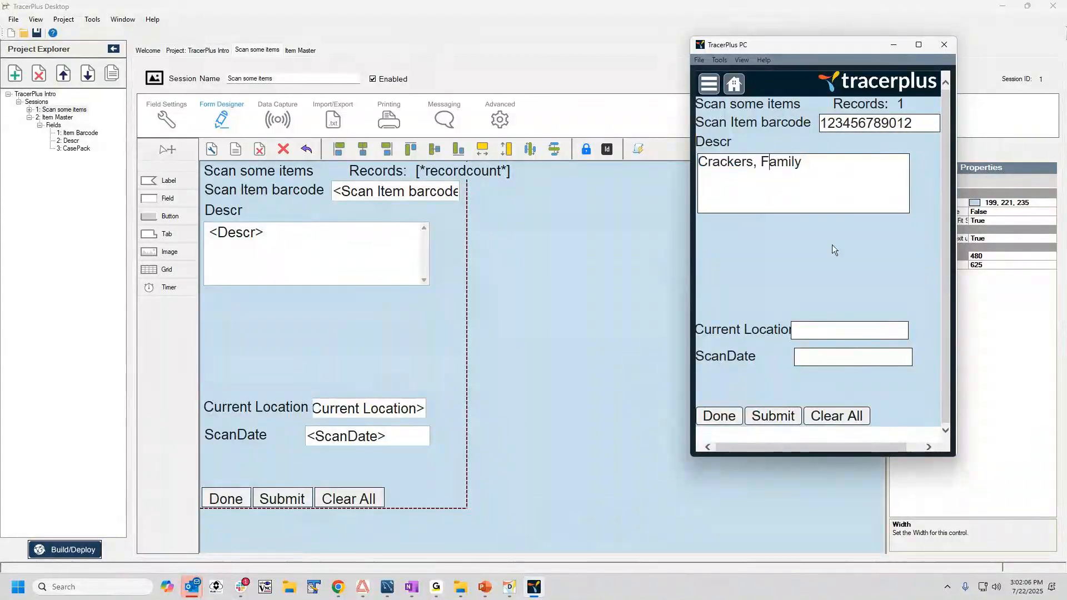
left_click(817, 331)
type("B100")
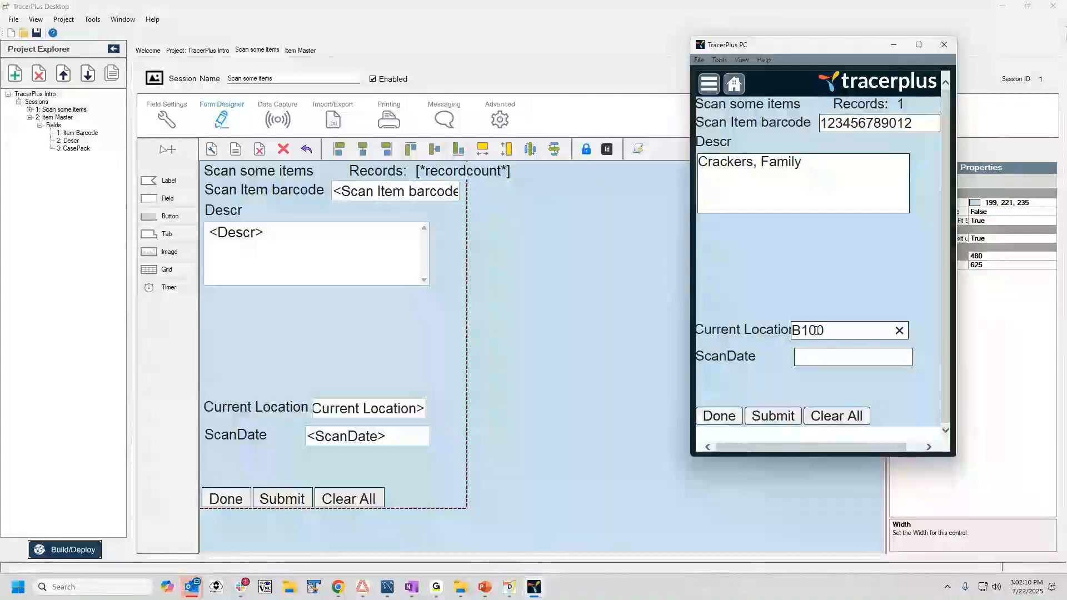
left_click(782, 418)
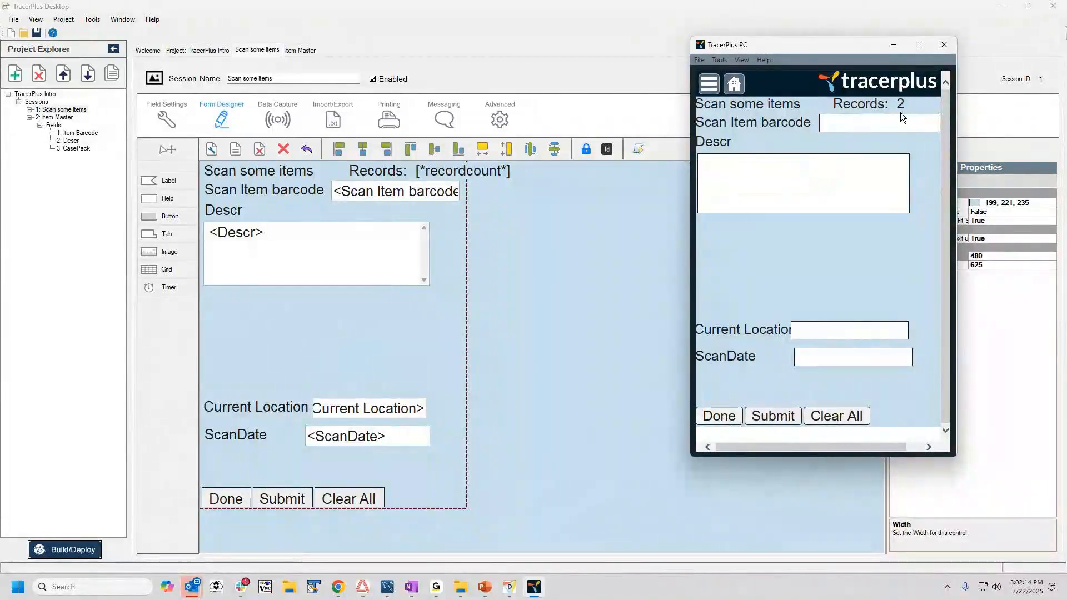
View the Scan some items session's data and examine the two submitted records.
left_click(733, 90)
left_click(772, 223)
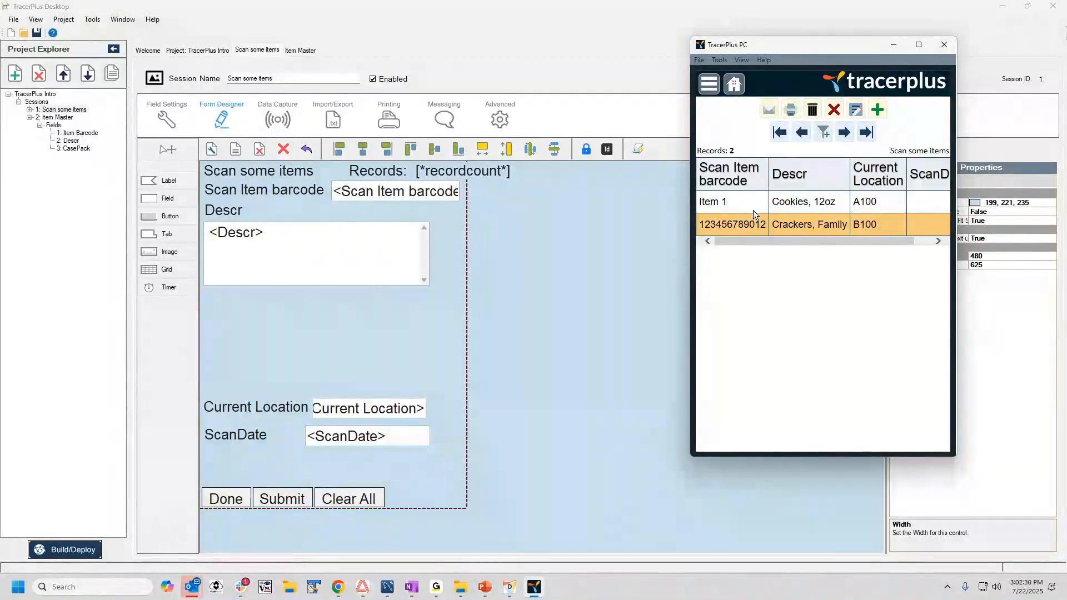
left_click(726, 202)
left_click(739, 225)
left_click(725, 203)
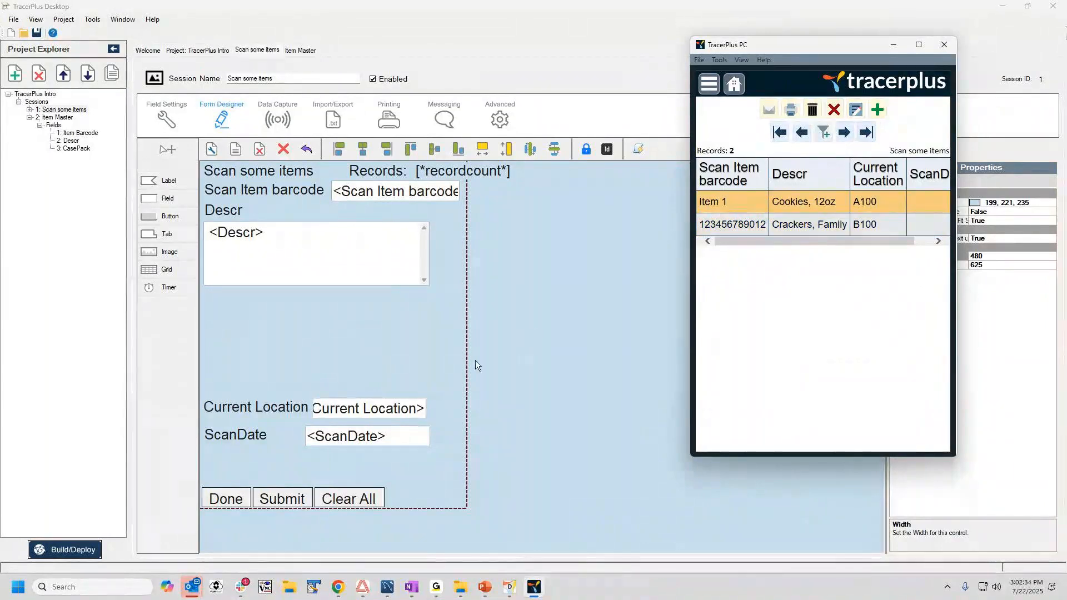
Launch TracerPlus Connect and start a new, empty set of profiles in place of the loaded one.
left_click(18, 586)
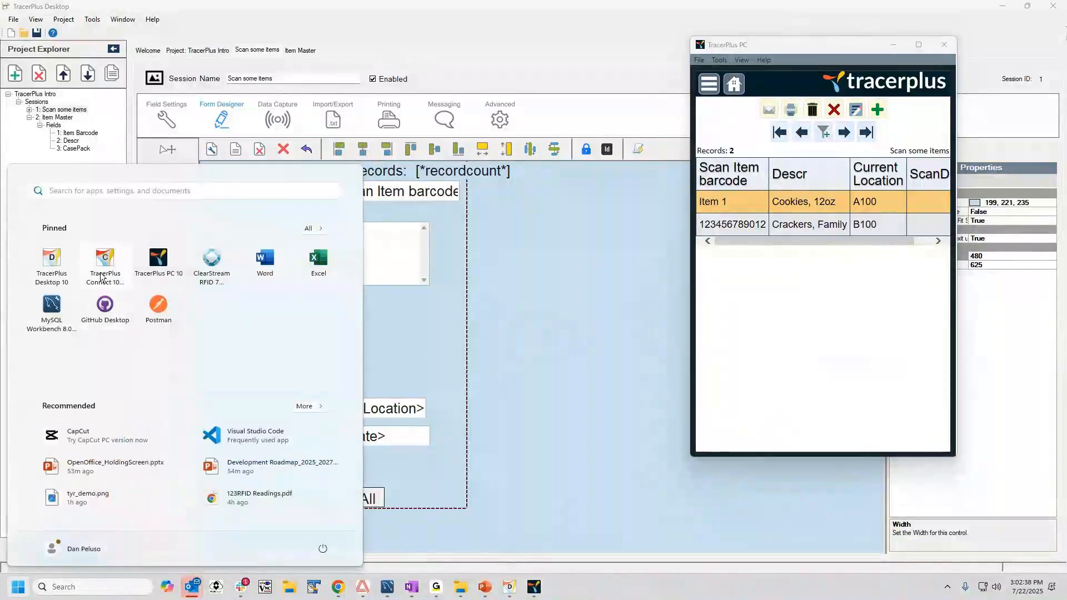
left_click(102, 278)
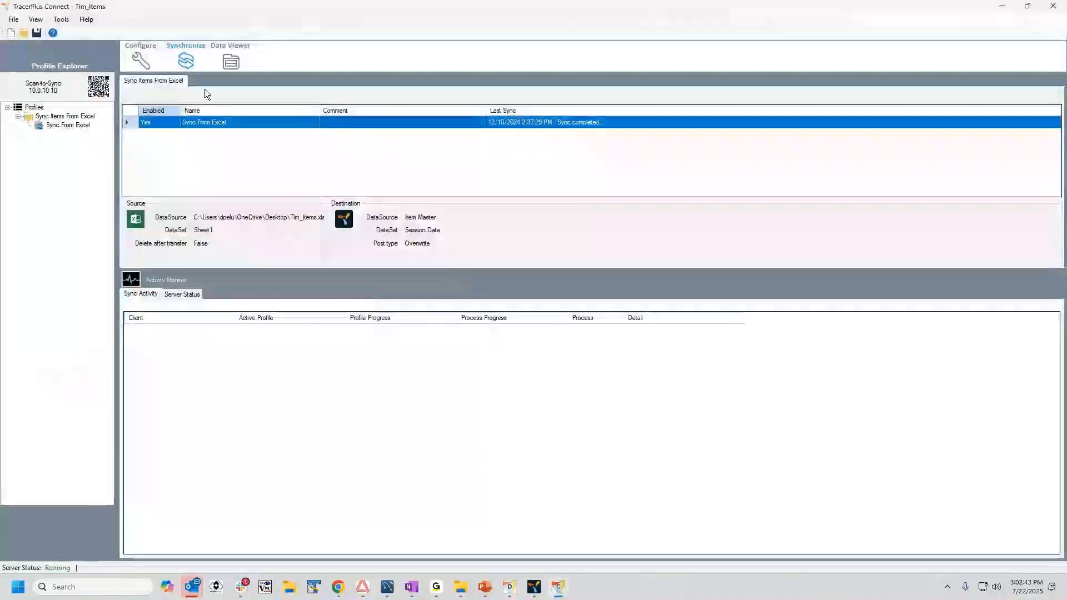
left_click(140, 60)
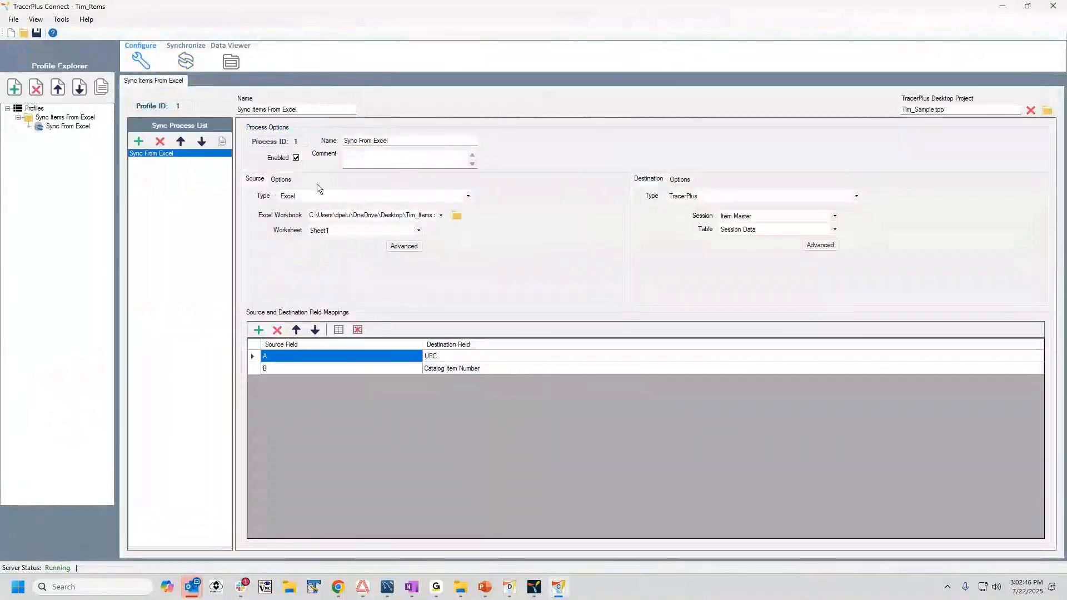
left_click(14, 19)
left_click(27, 32)
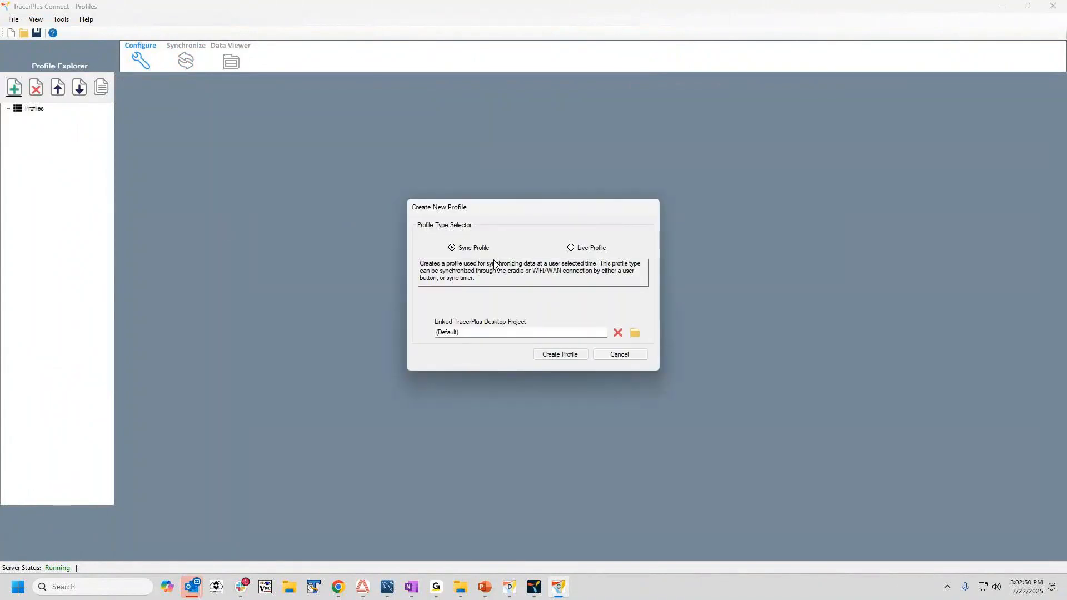
Create a sync profile linked to the TracerPlus Intro.tpp desktop project.
left_click(636, 333)
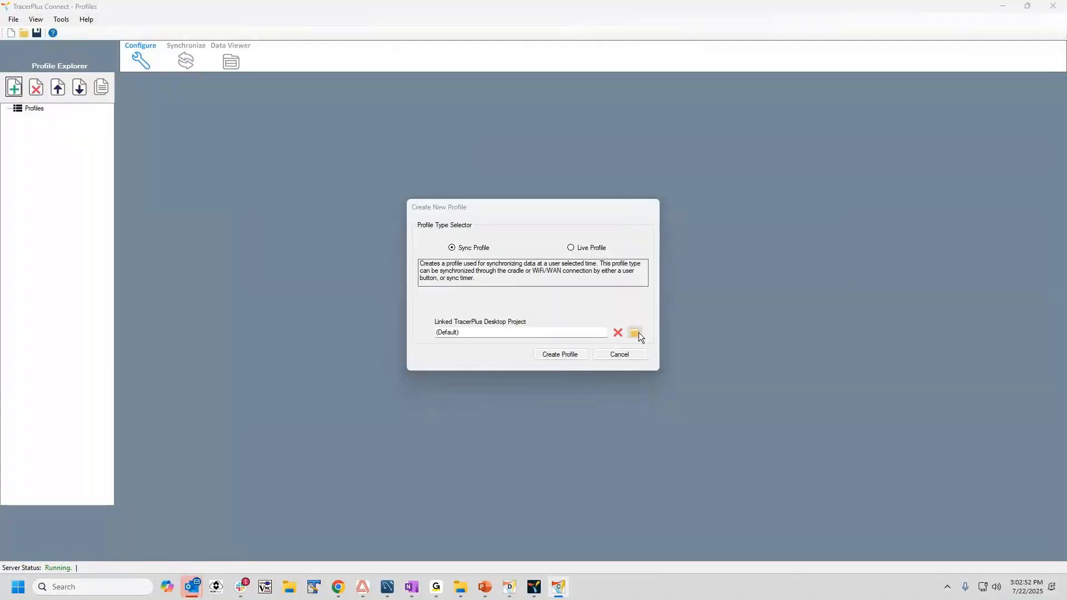
double_click(534, 305)
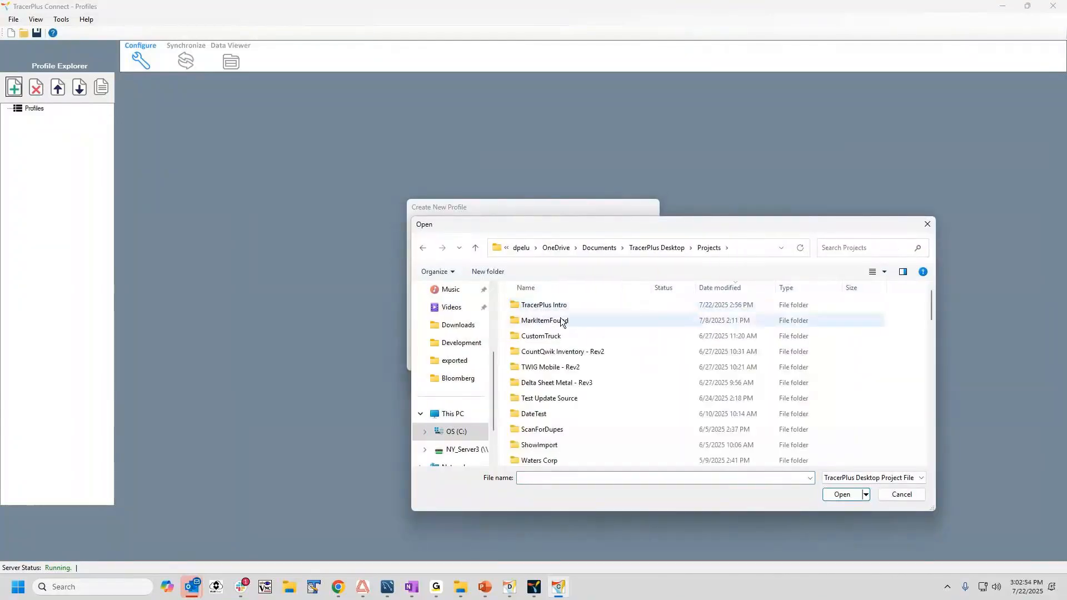
double_click(528, 305)
double_click(551, 336)
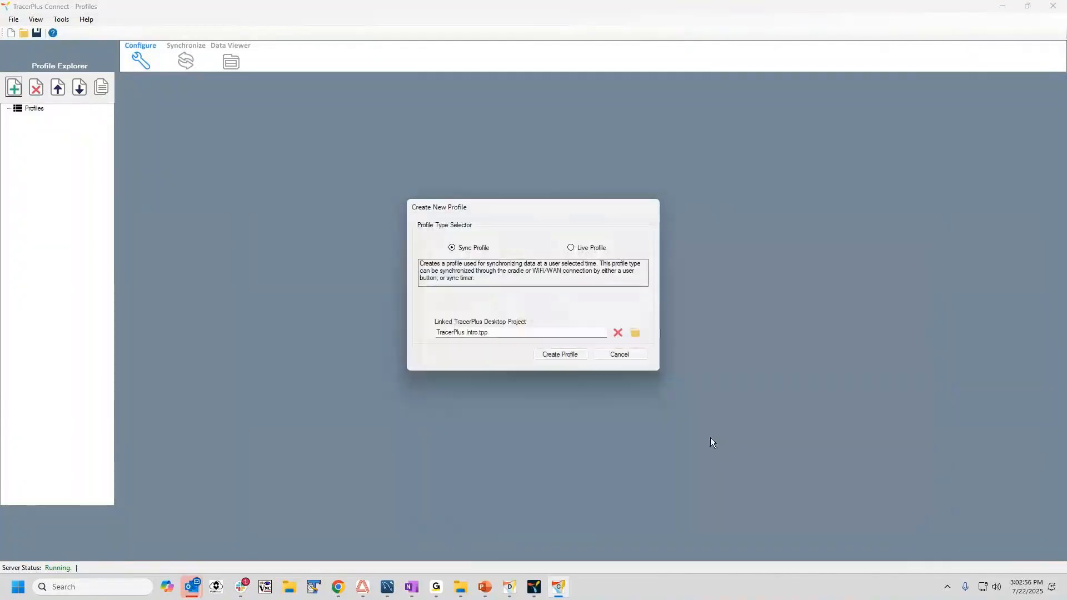
left_click(547, 360)
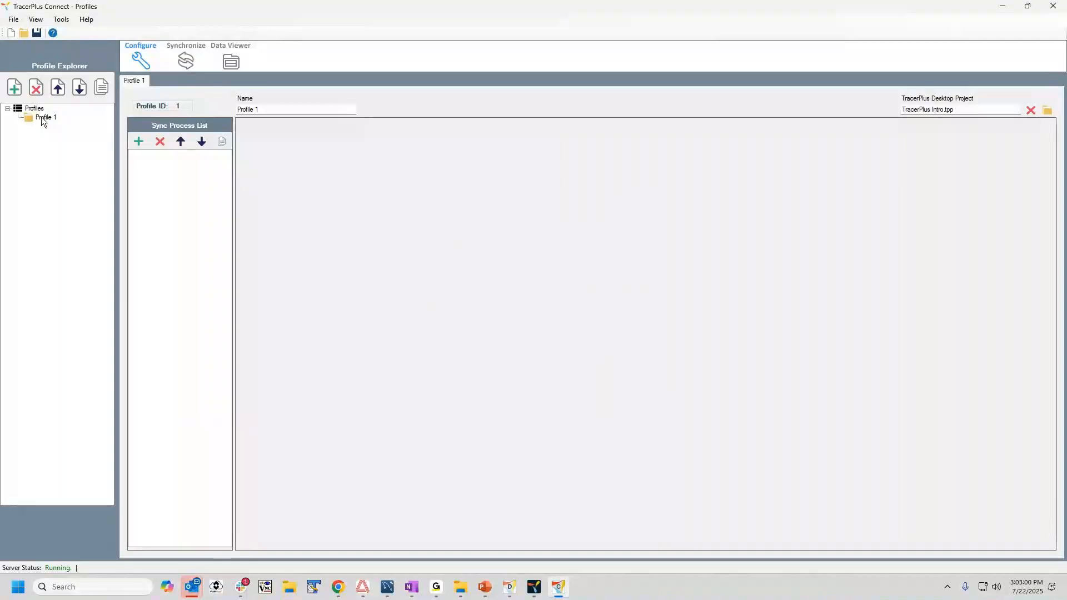
Add a sync process to Profile 1 with TracerPlus as its source, using the Scan some items session data.
left_click(138, 142)
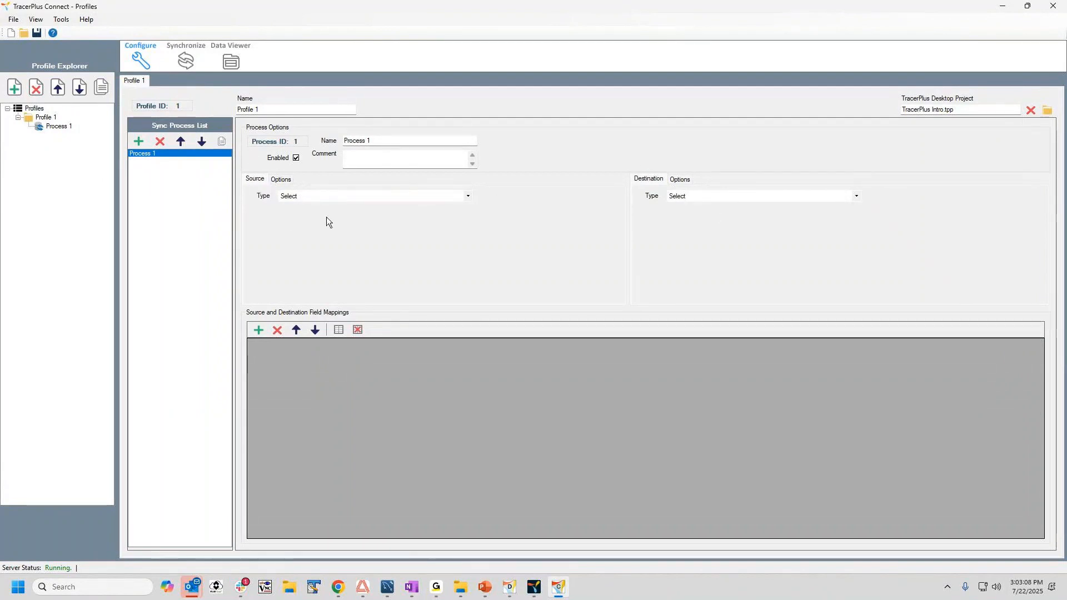
left_click(310, 196)
left_click(309, 228)
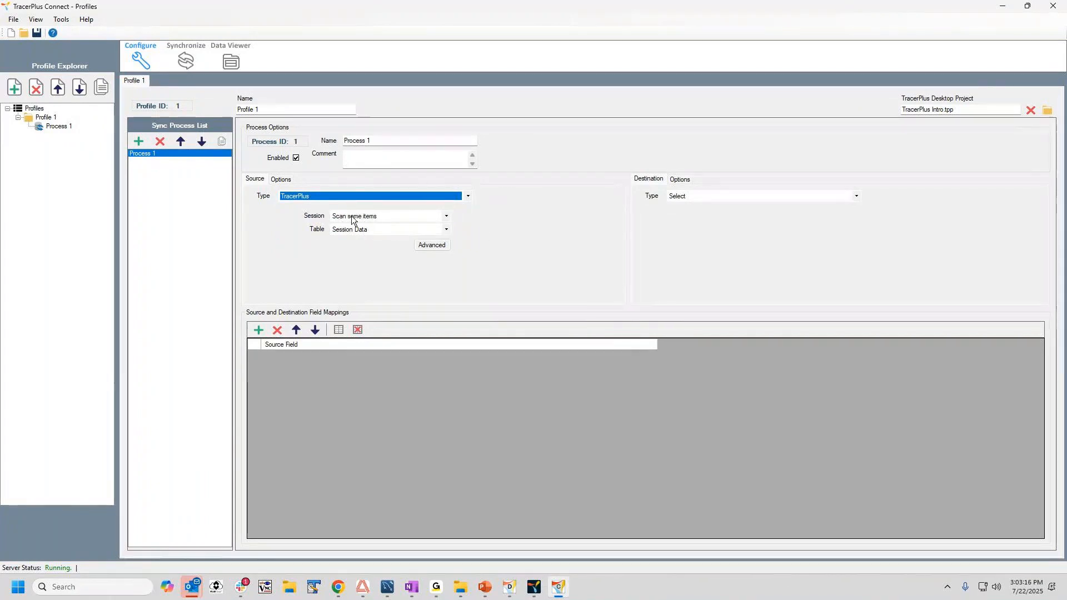
Set the process destination to the ODBC datasource TracerPlus Connect Sample - System and its 5 Field Sample table.
left_click(708, 199)
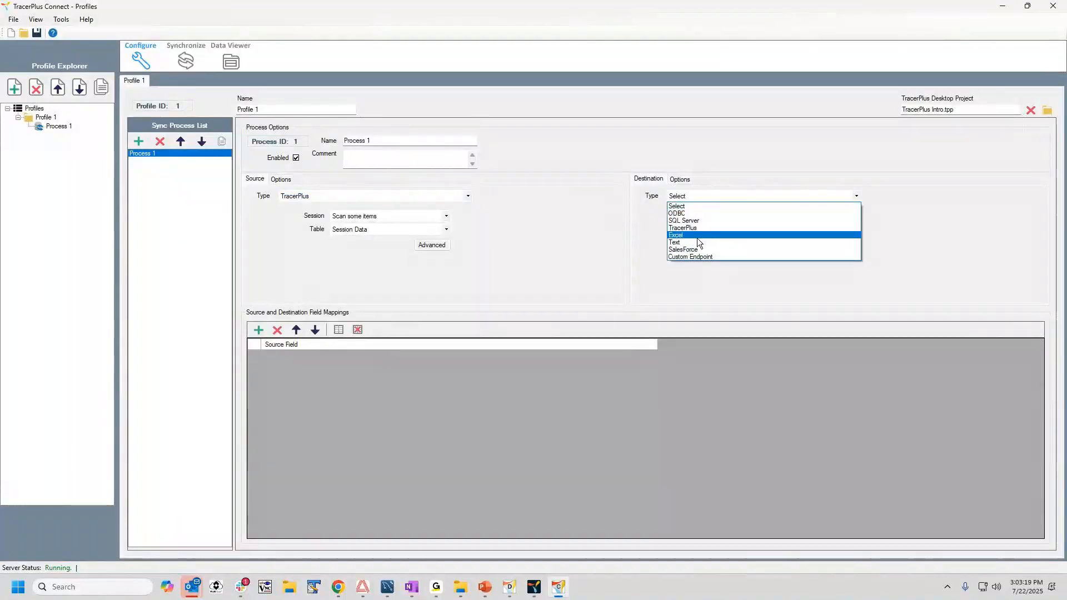
left_click(683, 213)
left_click(717, 216)
left_click(725, 248)
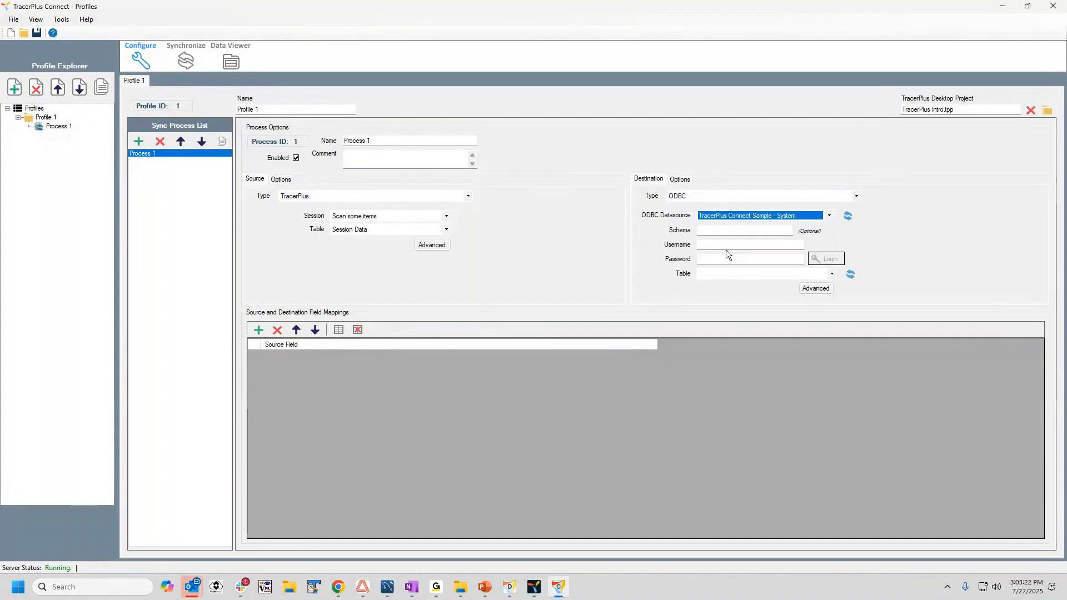
left_click(727, 272)
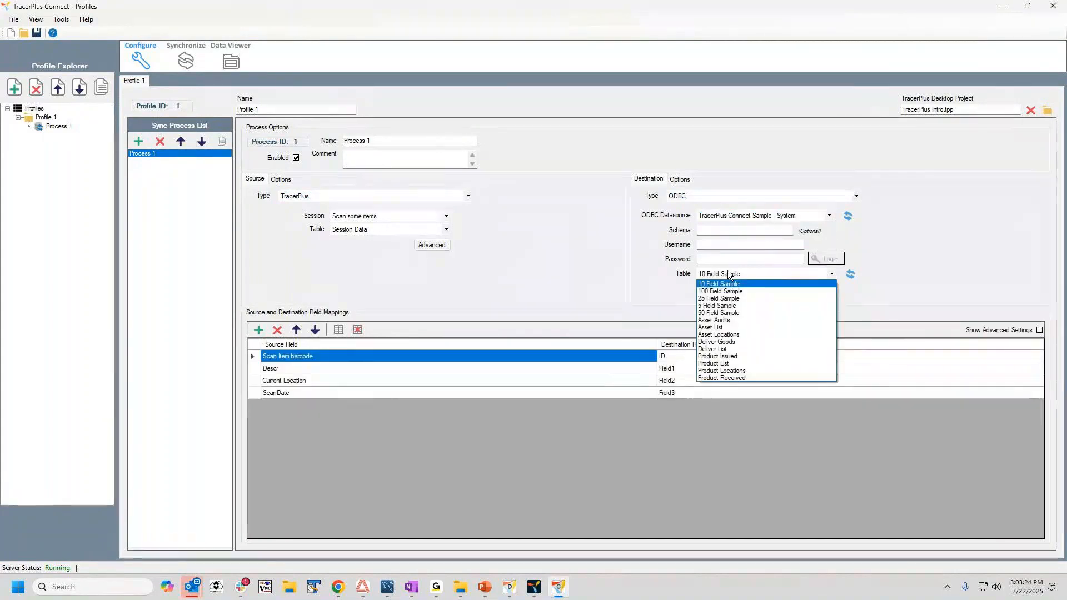
left_click(722, 306)
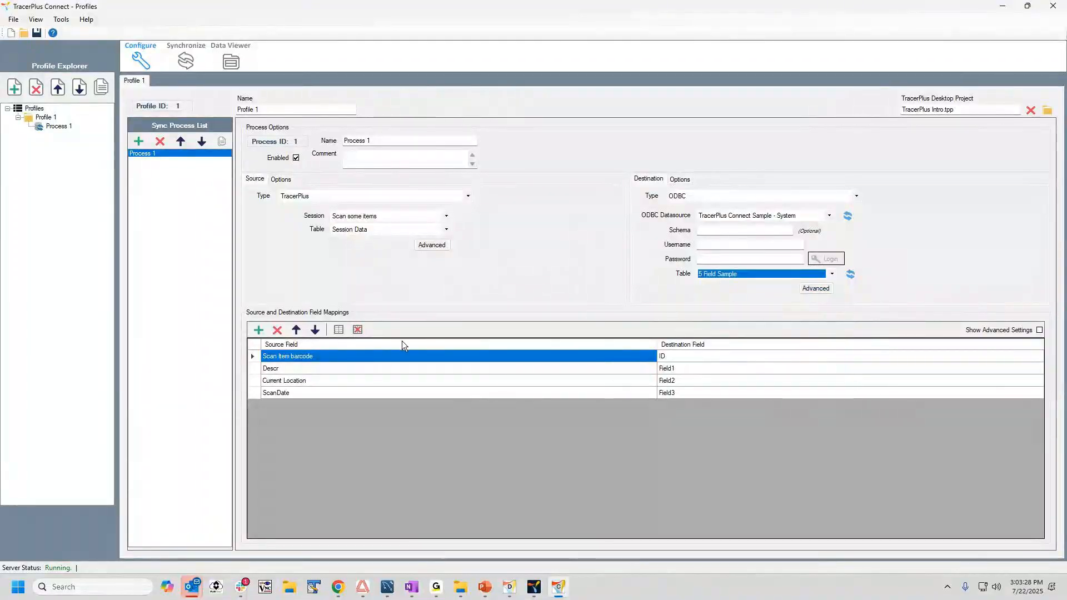
Map Scan Item barcode, Descr, Current Location and ScanDate to Field1, Field2, Field3 and Field4 of the 5 Field Sample table.
left_click(665, 358)
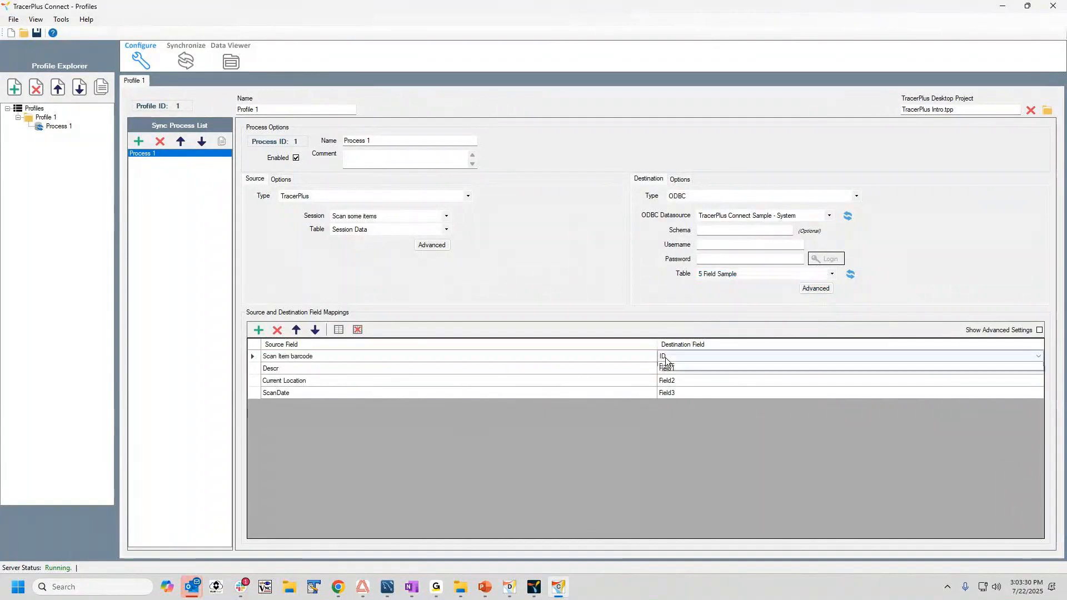
left_click(665, 358)
left_click(667, 365)
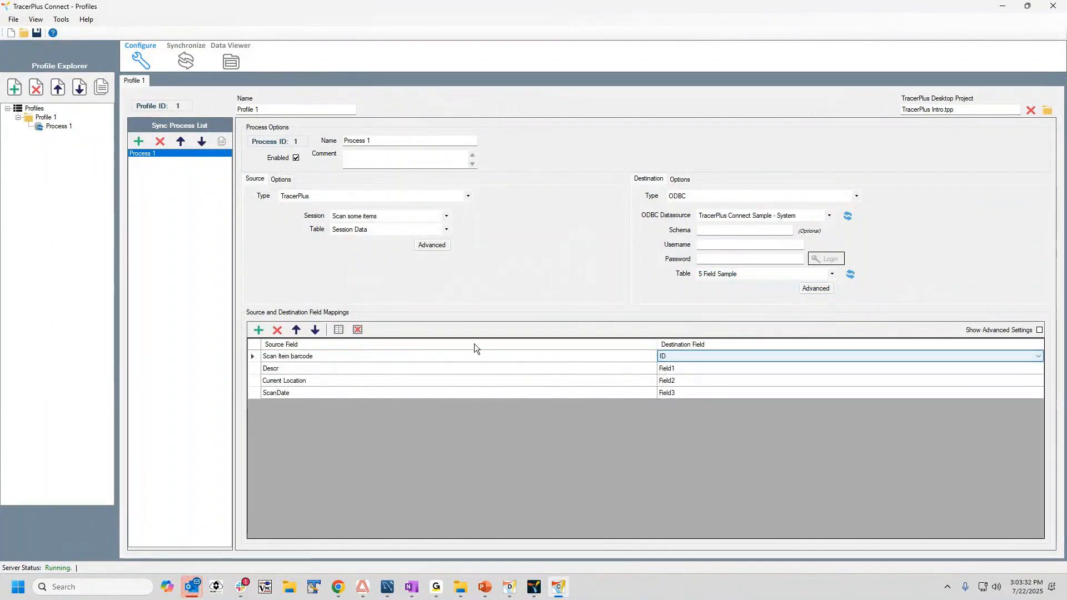
left_click(281, 329)
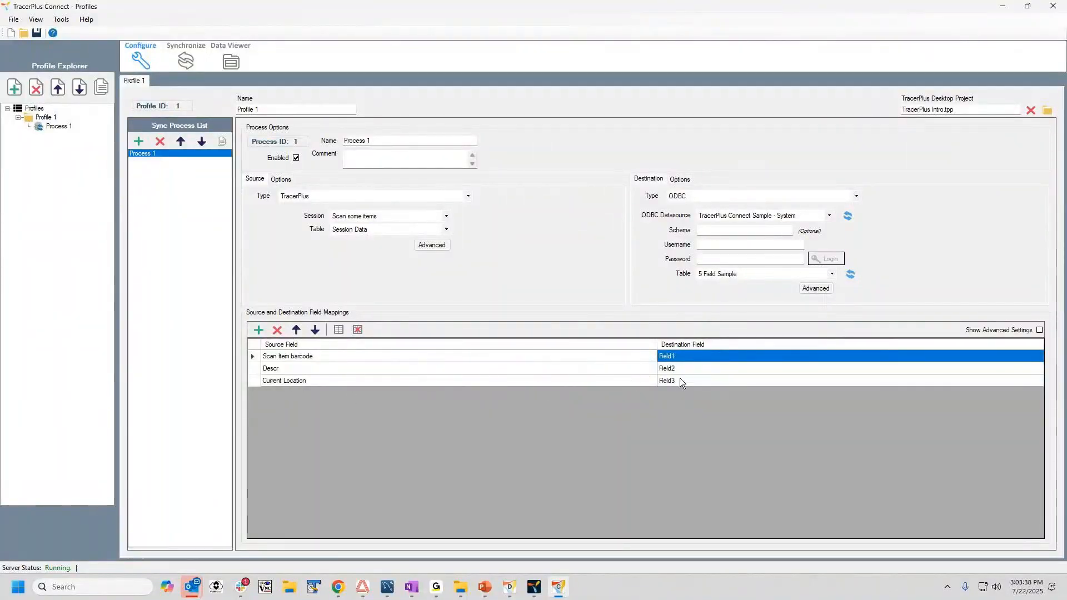
left_click(260, 330)
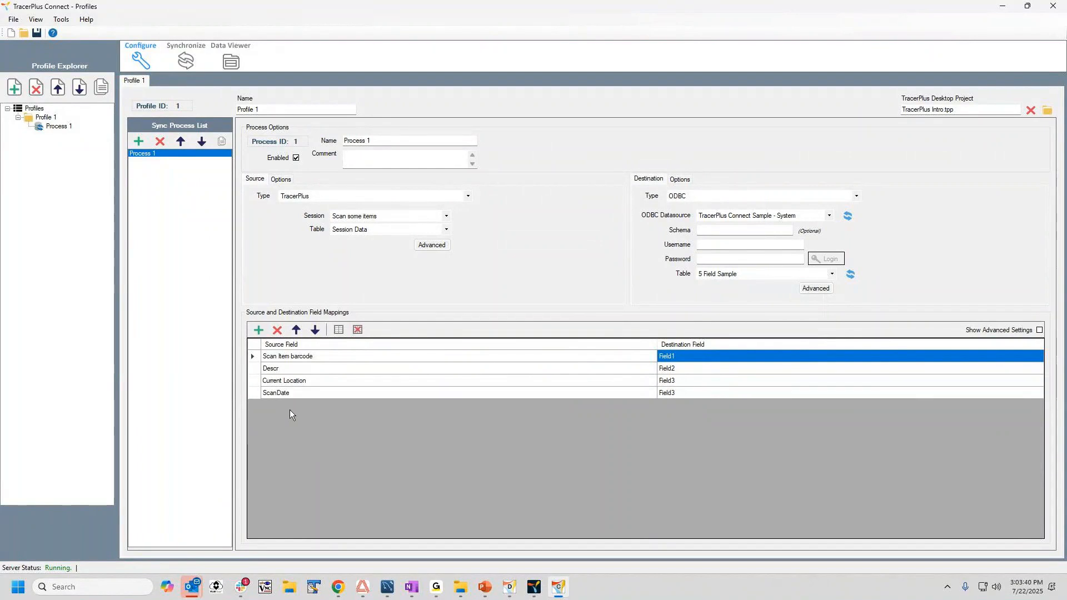
left_click(670, 394)
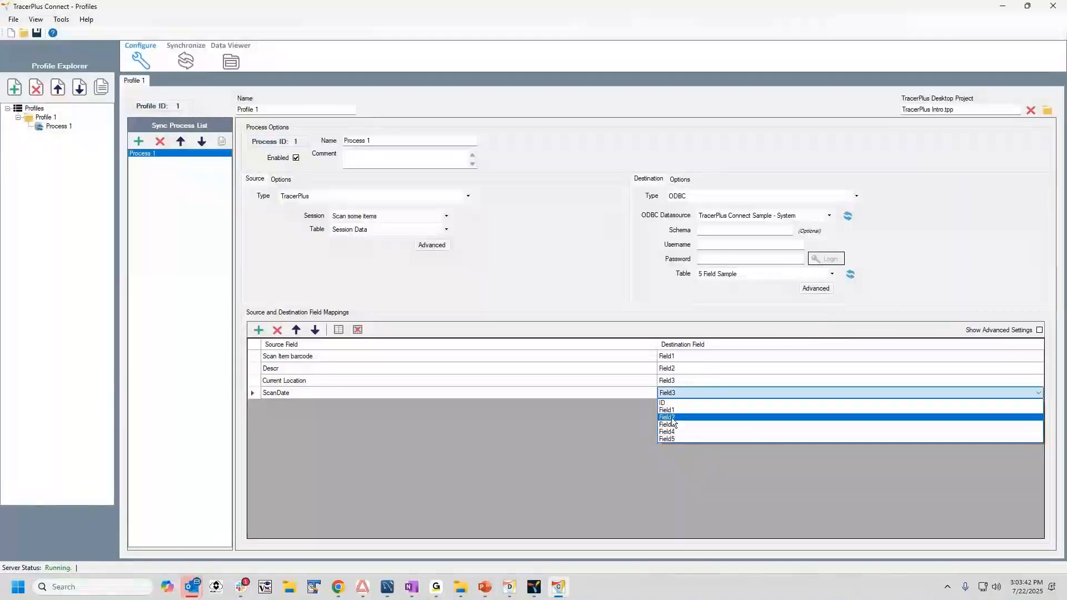
left_click(701, 431)
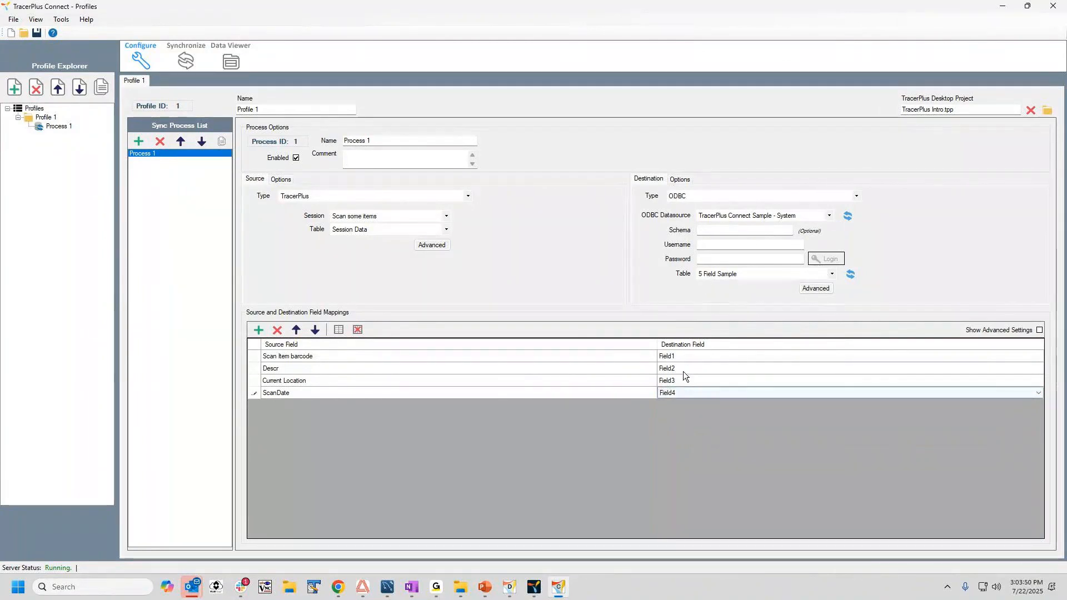
left_click(720, 276)
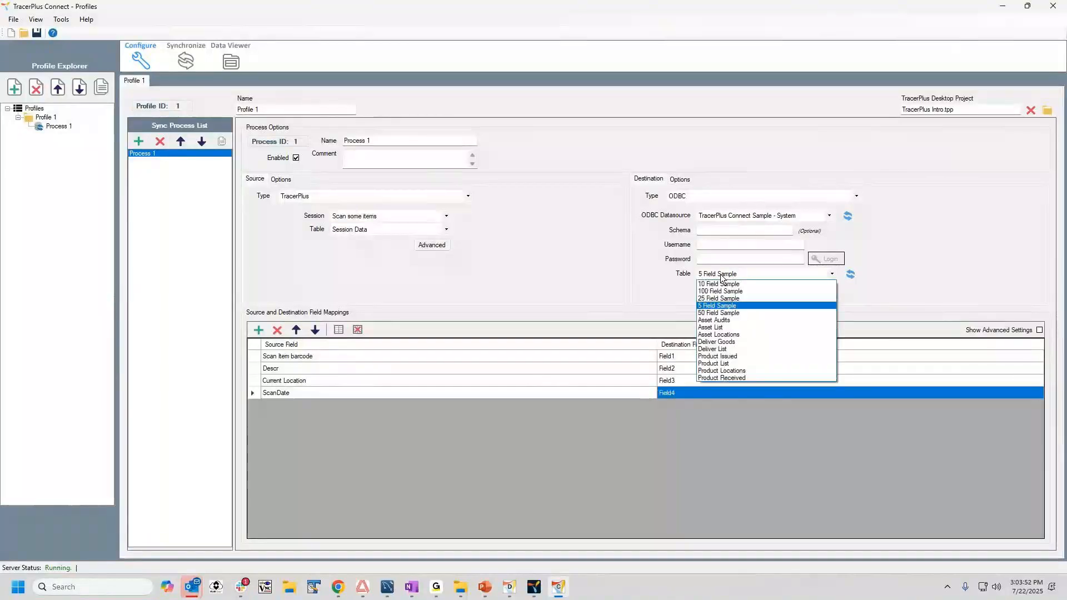
left_click(719, 307)
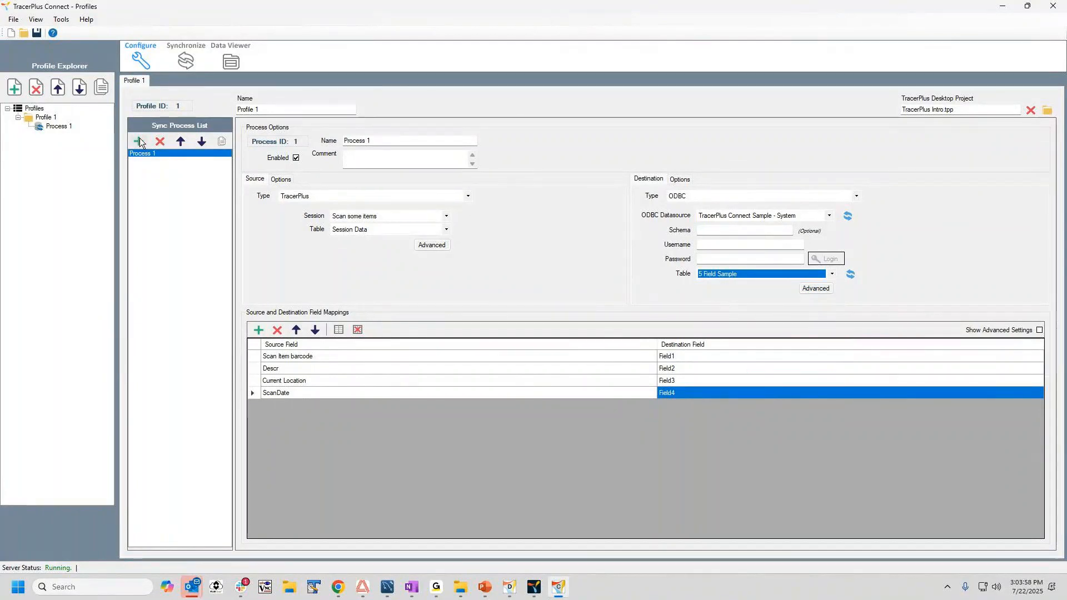
Rename the first sync process as Sync Scans.
left_click(374, 139)
key("ctrl+a")
type("Sync Sc")
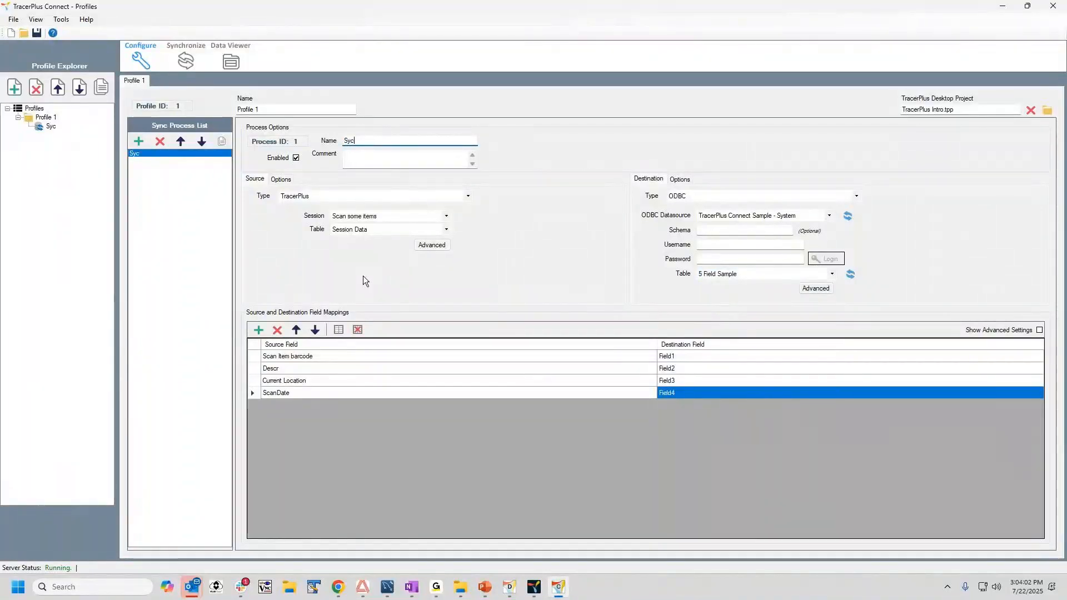
type("ans")
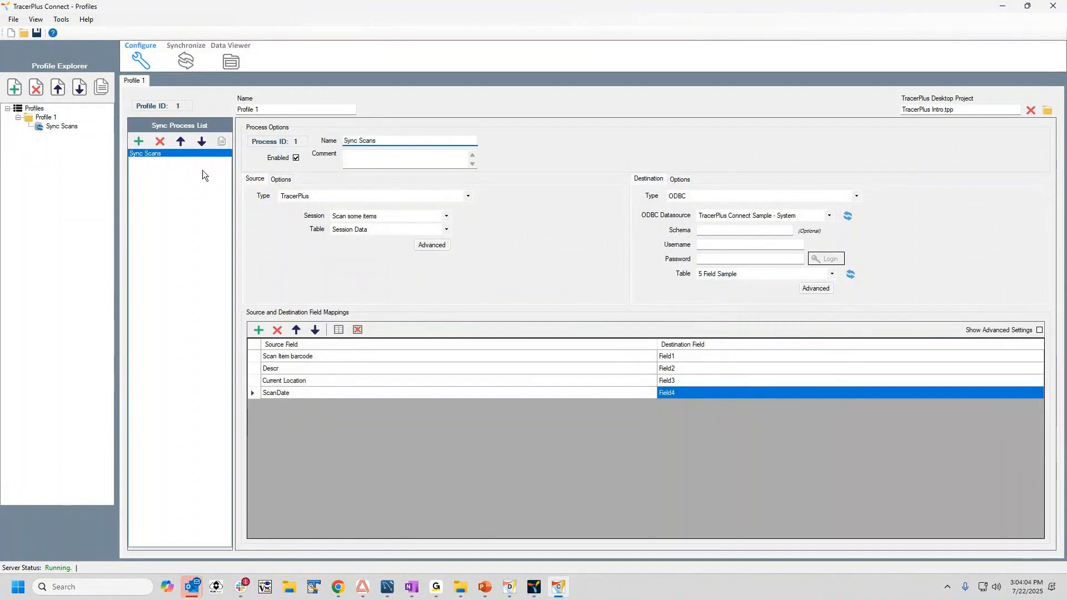
Add a second sync process named Update Item Master TO Device.
left_click(139, 141)
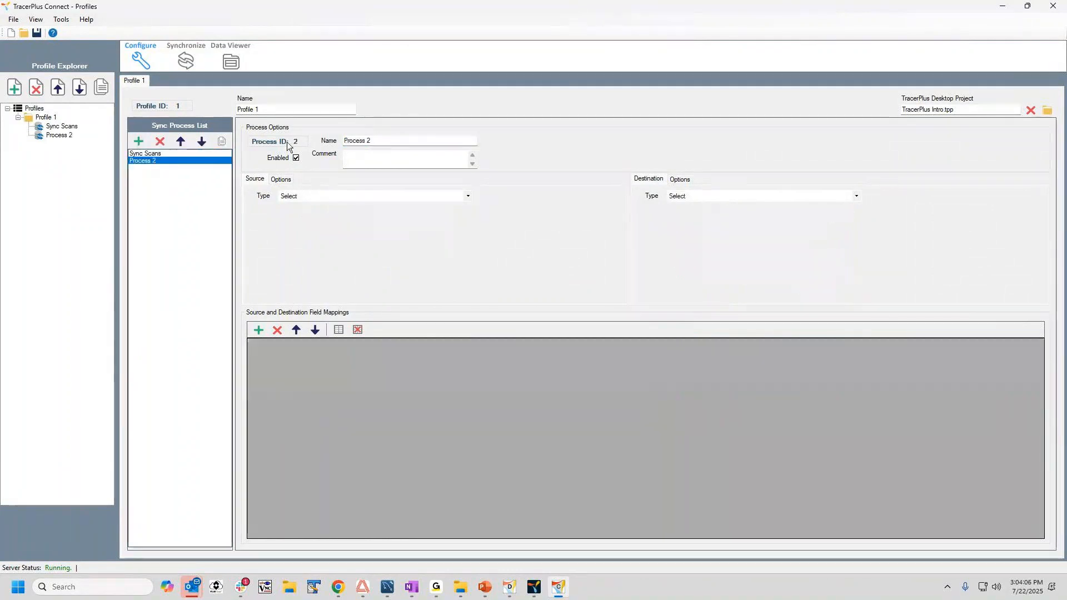
left_click(374, 142)
key("ctrl+a")
type("Update Item Mas")
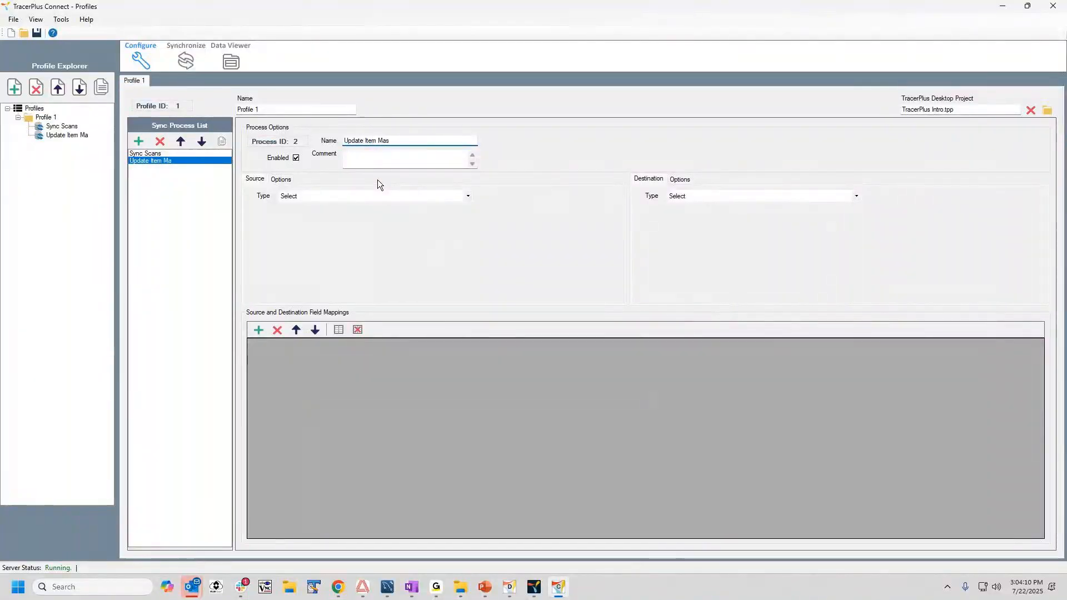
type("ter TO Device")
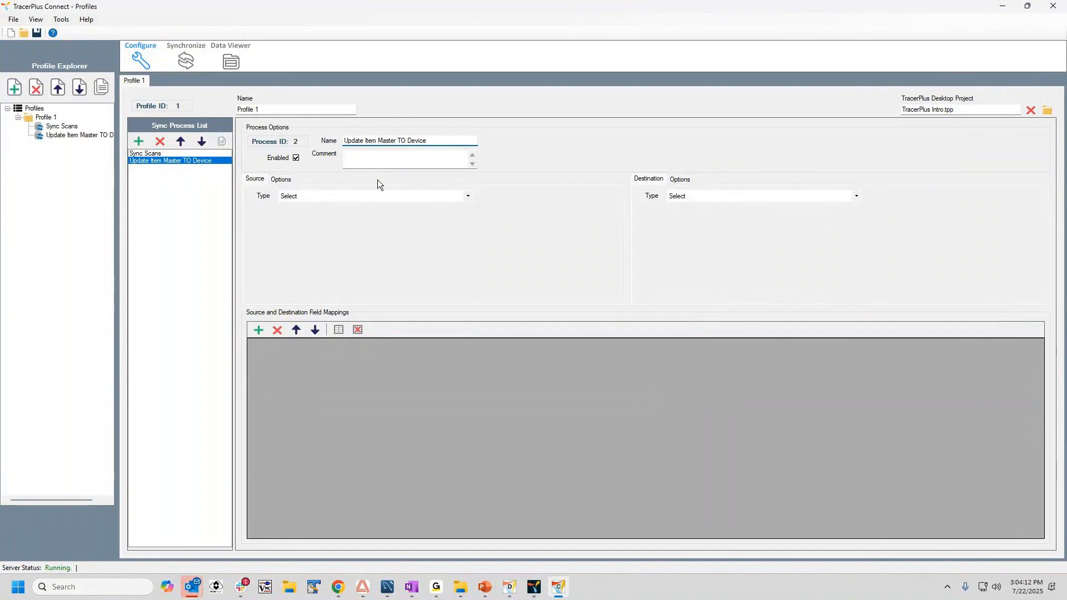
Set the second process's source to the ODBC datasource TracerPlus Connect Sample - System and its Product List table.
left_click(328, 195)
left_click(321, 215)
left_click(347, 219)
left_click(356, 247)
left_click(346, 275)
left_click(335, 364)
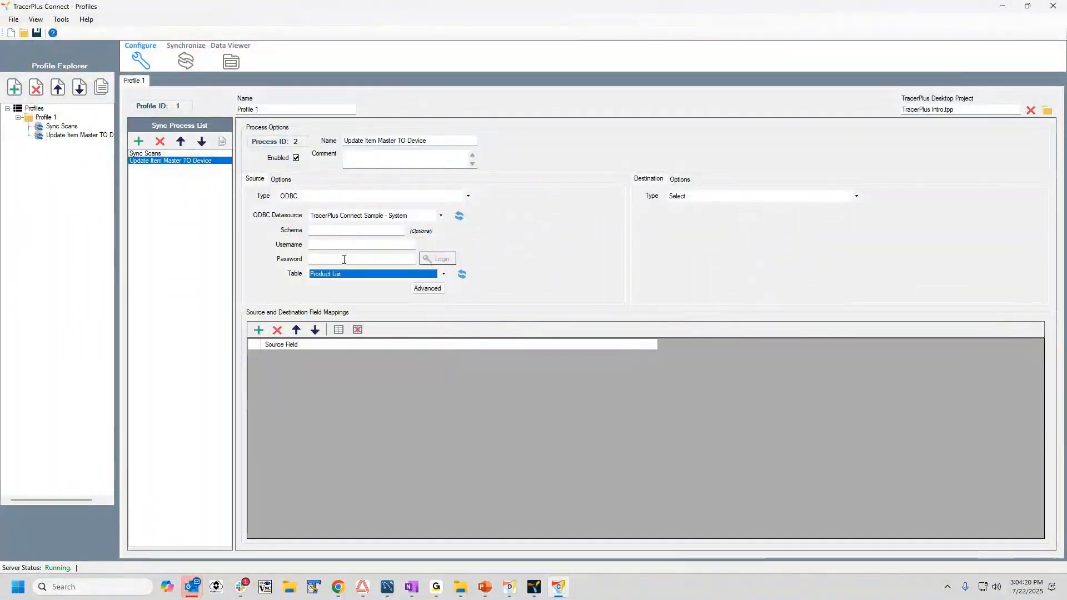
Set the second process's destination to the Item Master session of TracerPlus and reset the field mappings to default.
left_click(700, 196)
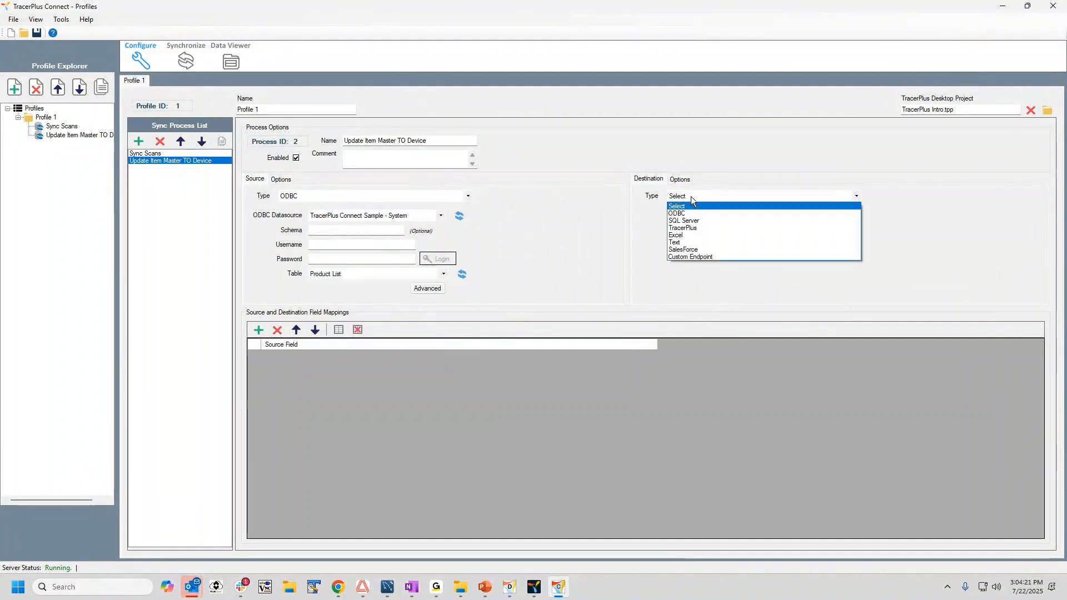
left_click(696, 229)
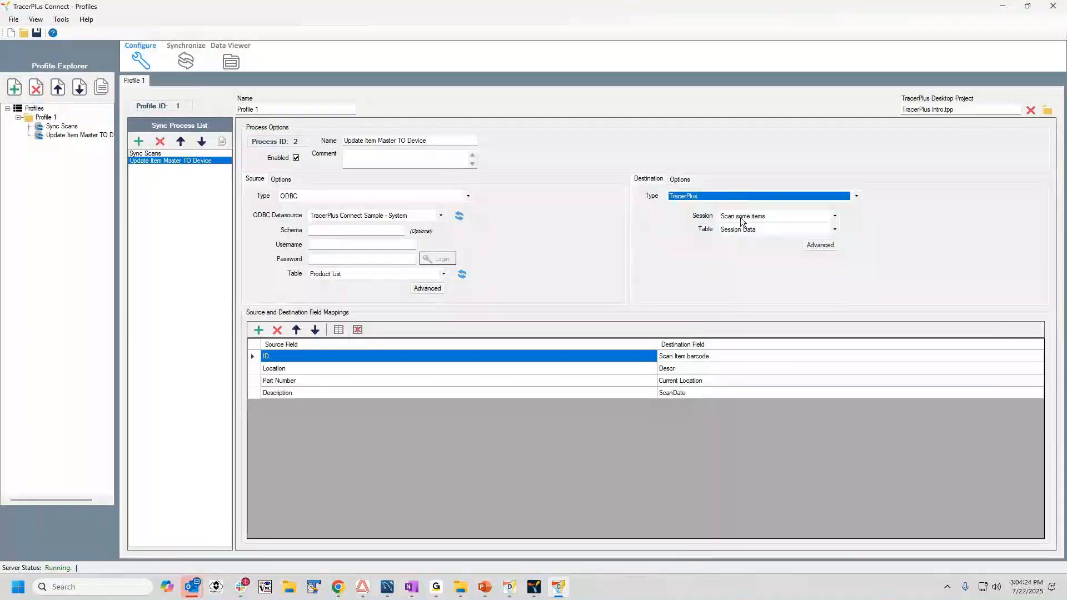
left_click(742, 214)
left_click(739, 234)
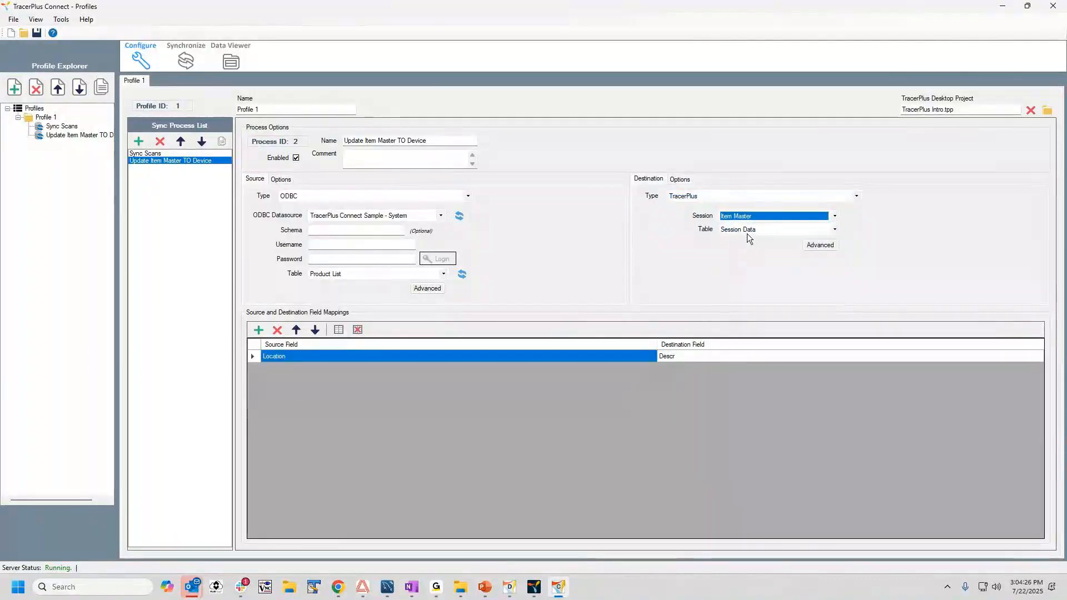
left_click(338, 329)
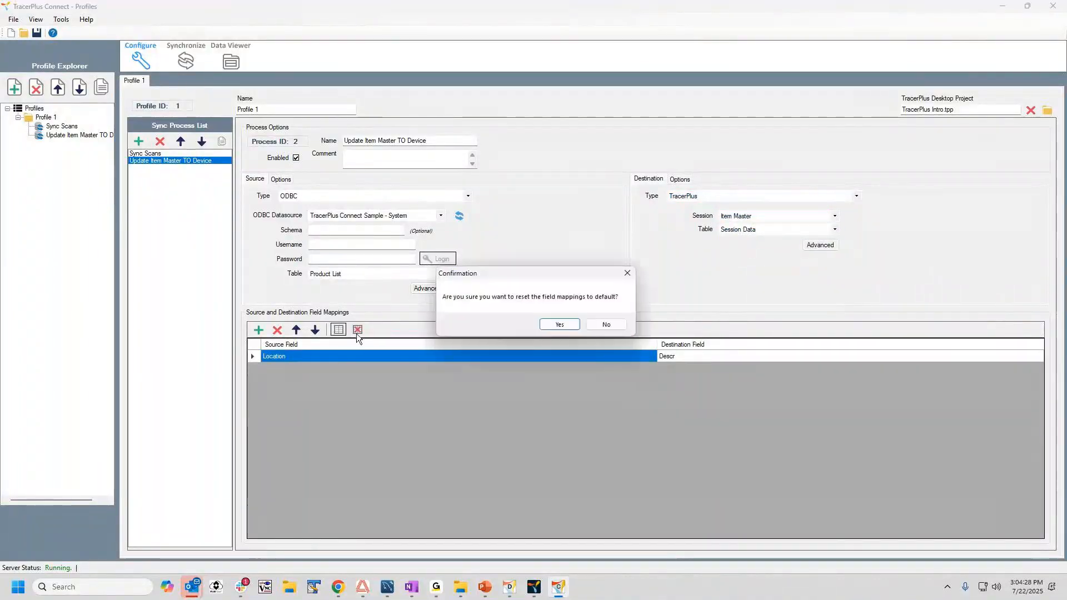
left_click(559, 324)
Map source field Part Number to Item Barcode and Description to Descr.
left_click(294, 355)
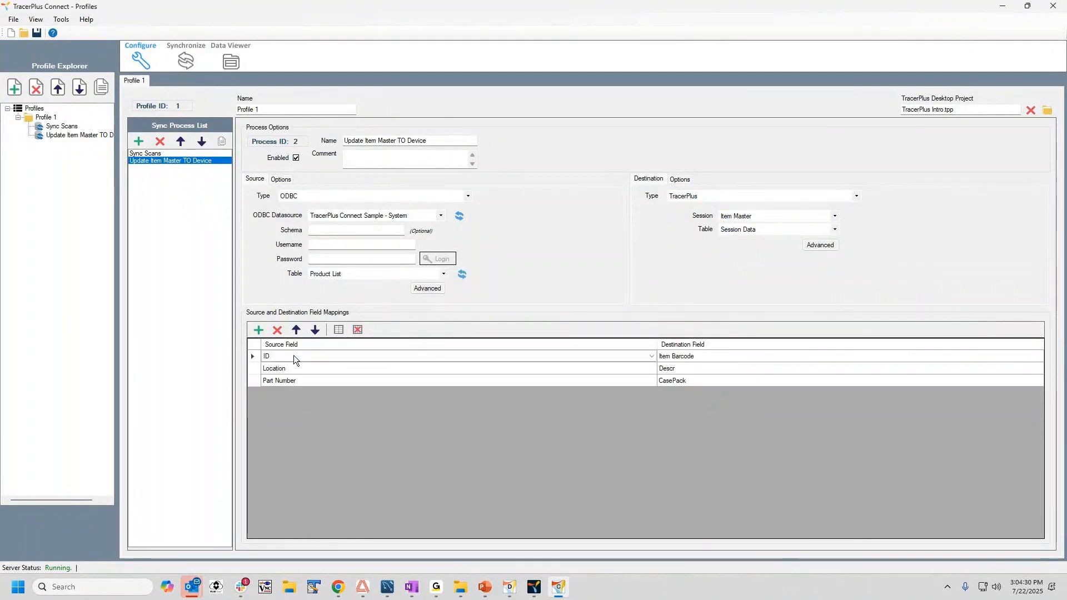
left_click(293, 355)
left_click(295, 380)
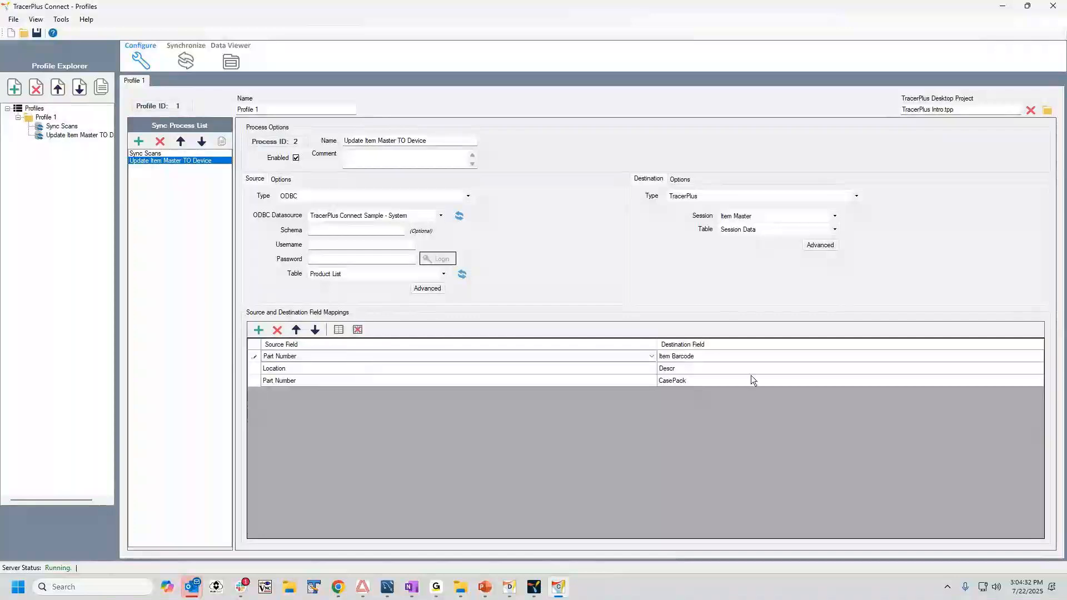
left_click(288, 368)
left_click(288, 368)
left_click(284, 400)
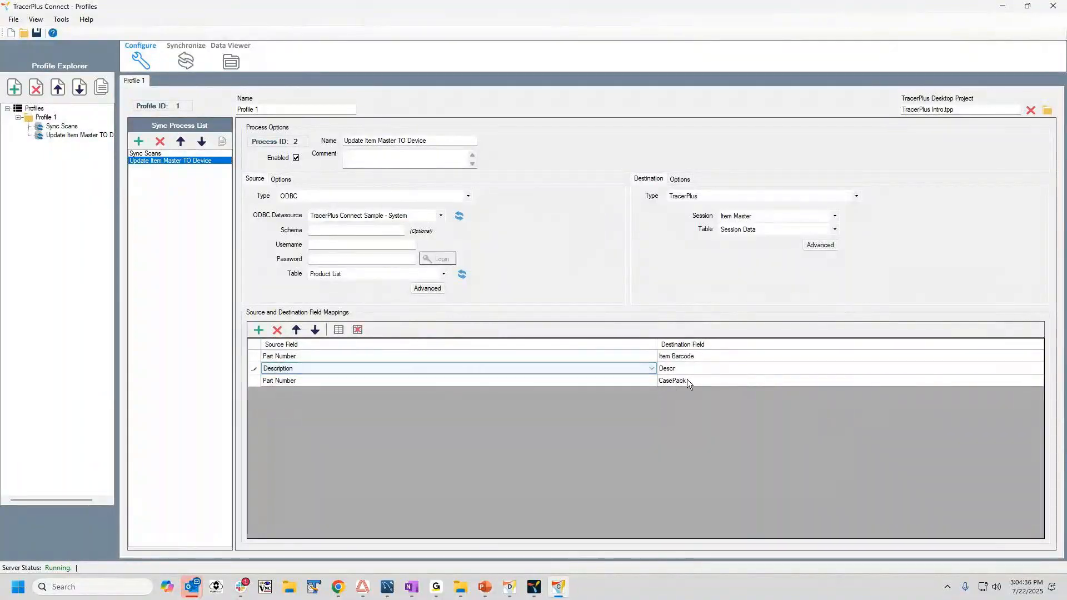
Set the source field of the CasePack mapping to Location, keeping CasePack as the destination.
left_click(307, 381)
left_click(306, 381)
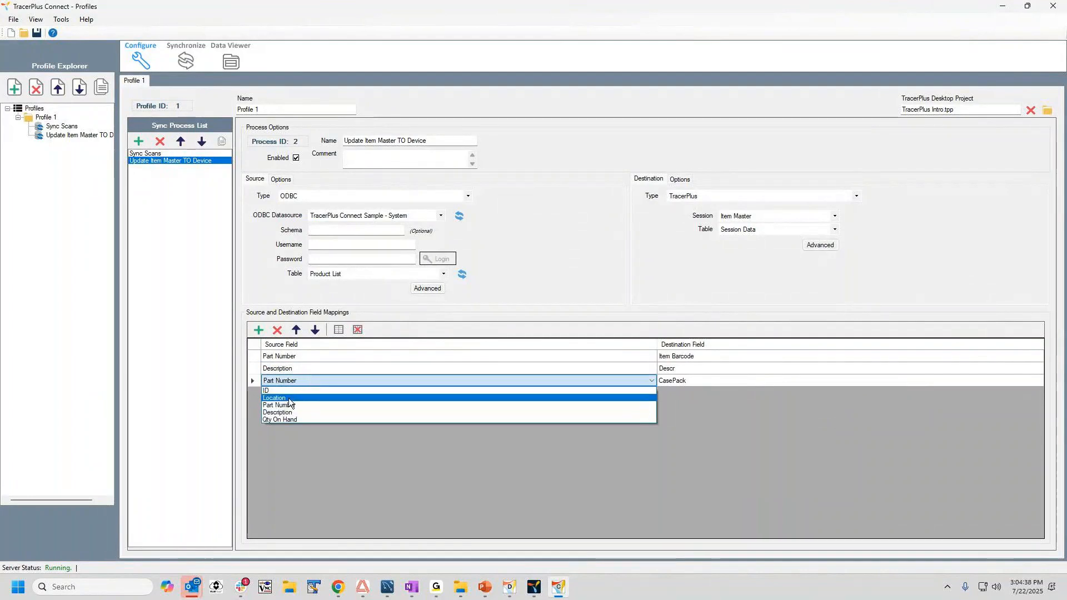
left_click(448, 395)
left_click(683, 381)
left_click(683, 381)
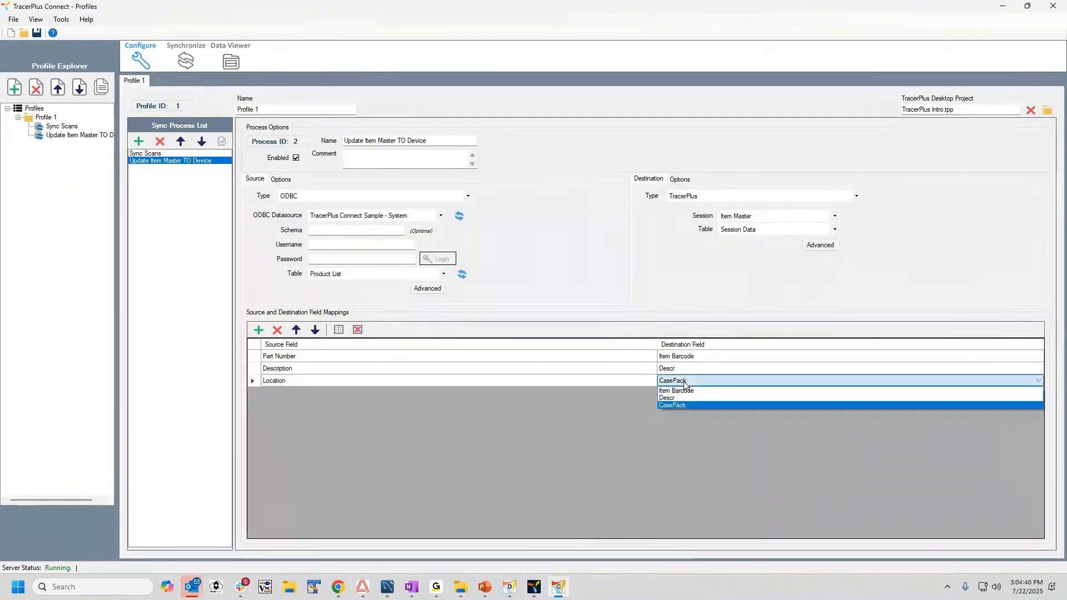
left_click(683, 381)
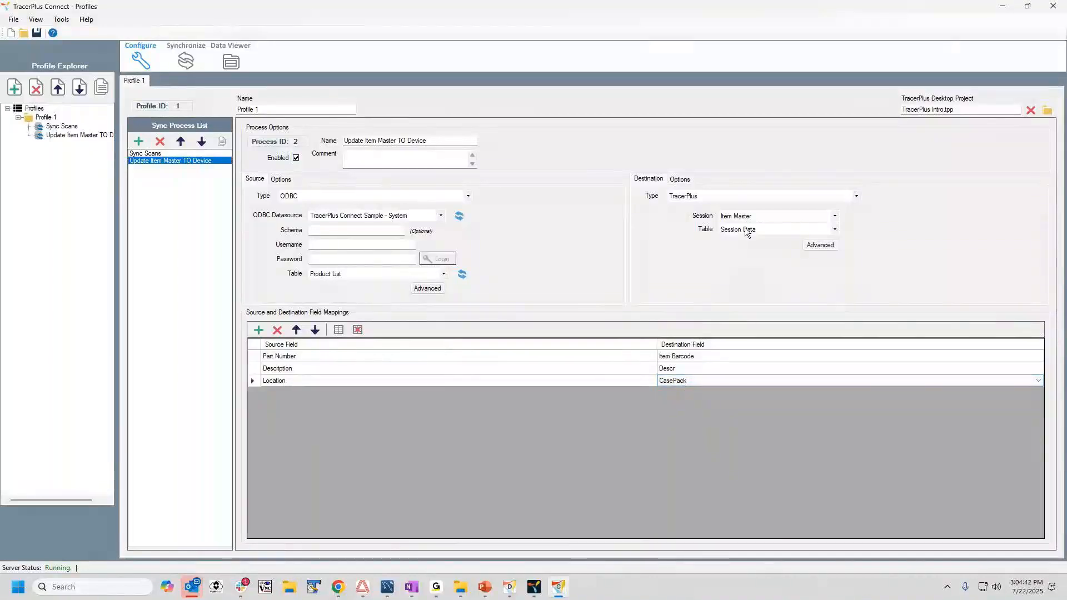
Remove the CasePack field mapping from the Update Item Master TO Device process.
left_click(256, 380)
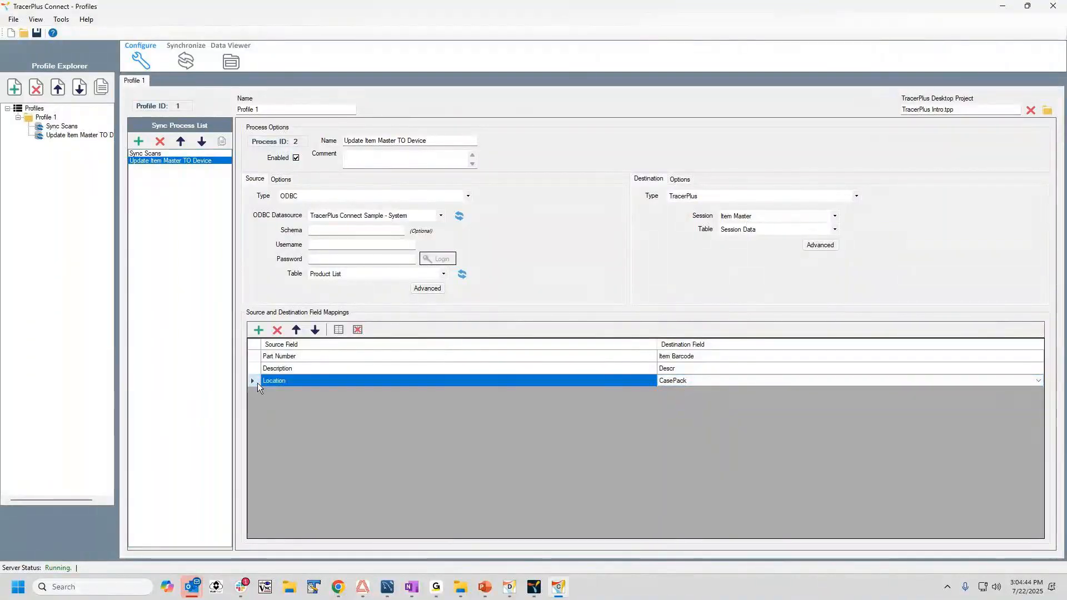
left_click(278, 330)
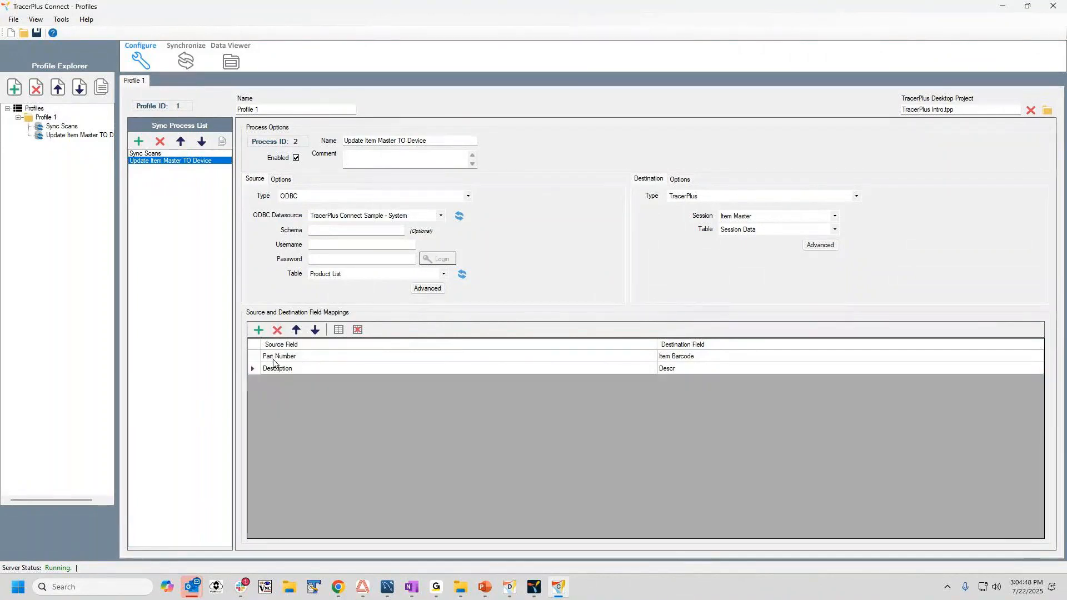
left_click(280, 369)
left_click(284, 355)
left_click(285, 367)
left_click(283, 358)
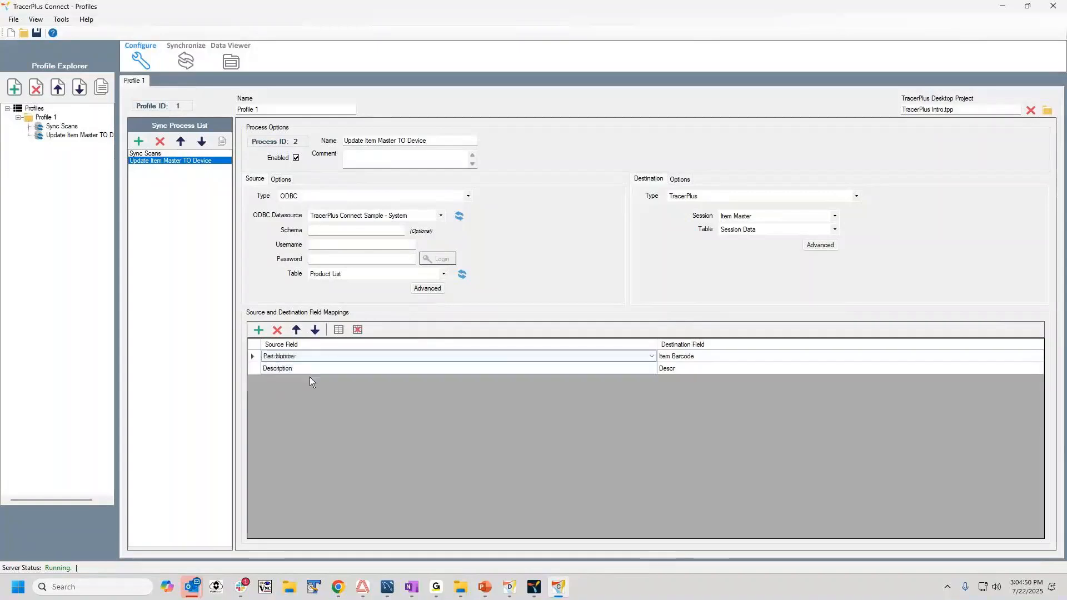
Save the Connect profile project in the Projects folder under the file name Tracer Plus Intro.
left_click(37, 33)
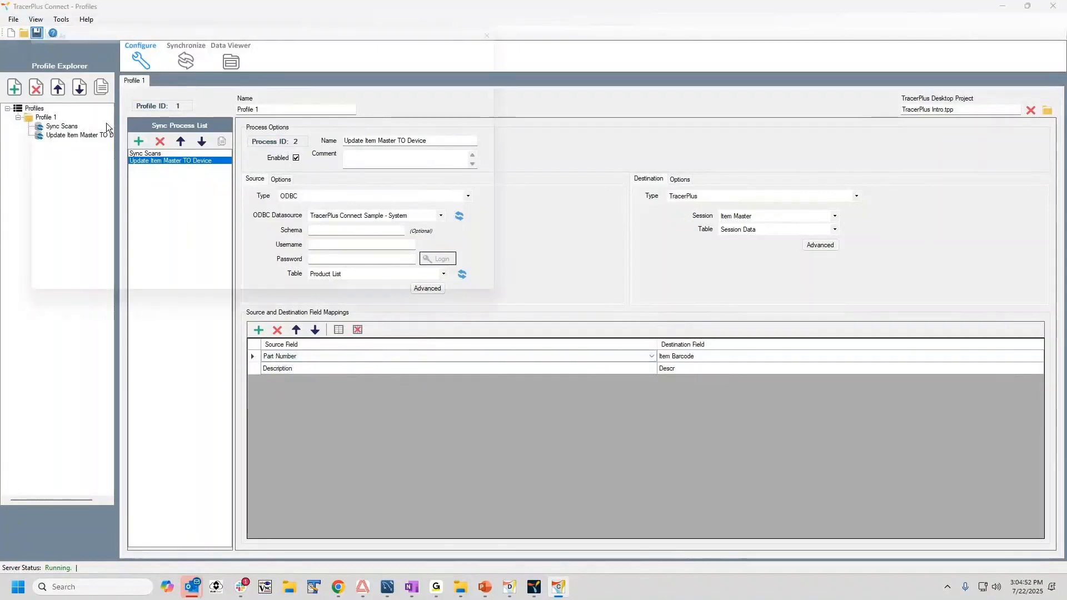
type("Tra")
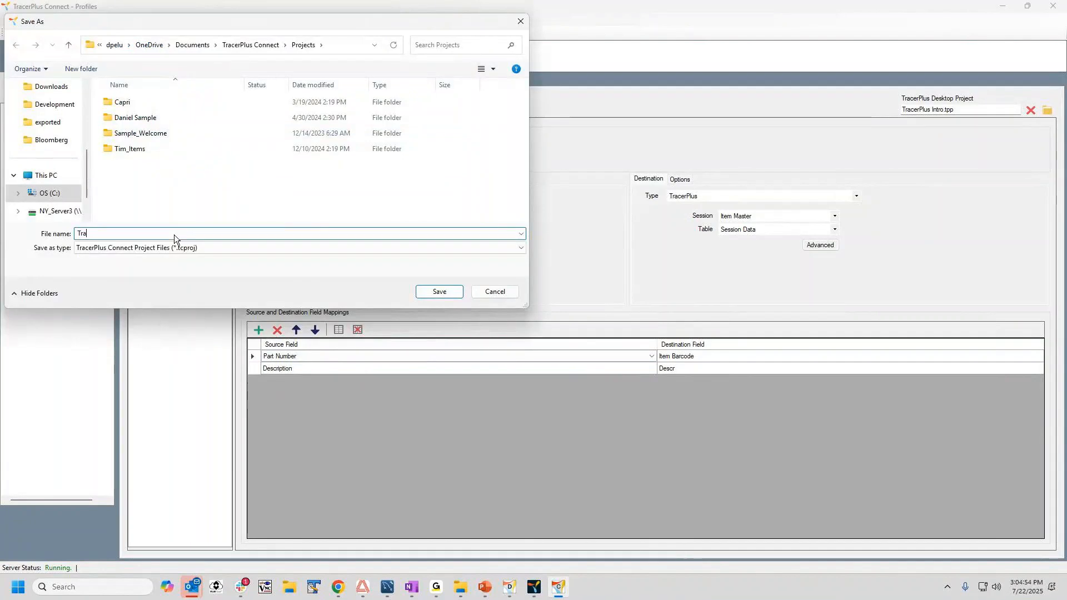
type("ceerPlr")
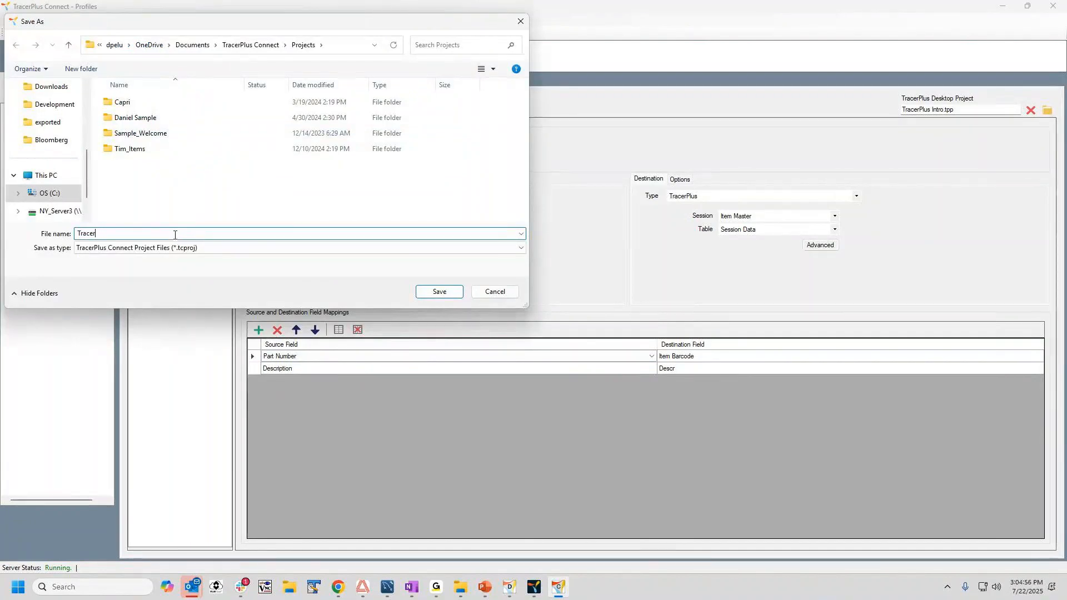
type(" Plus Intro")
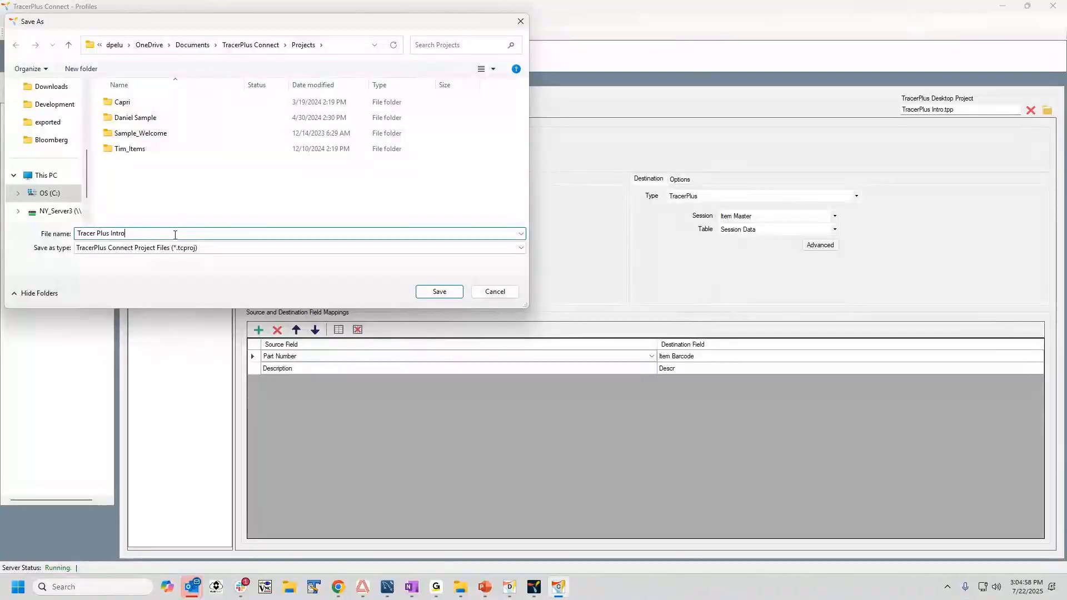
left_click(436, 293)
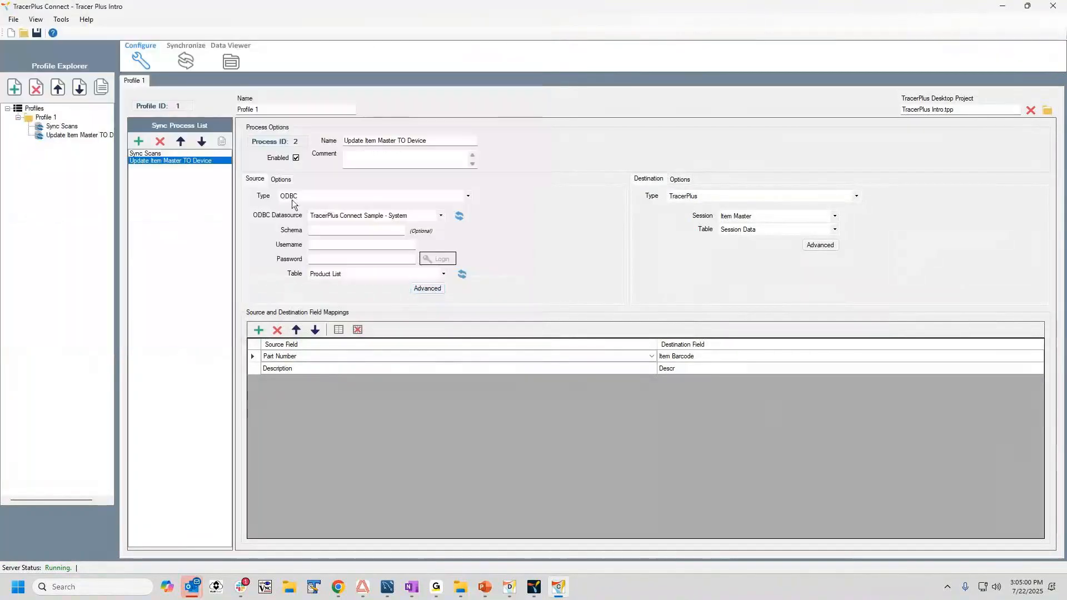
In TracerPlus Desktop, move the Current Location and ScanDate labels and fields together to just below the Descr box on the form.
left_click(510, 589)
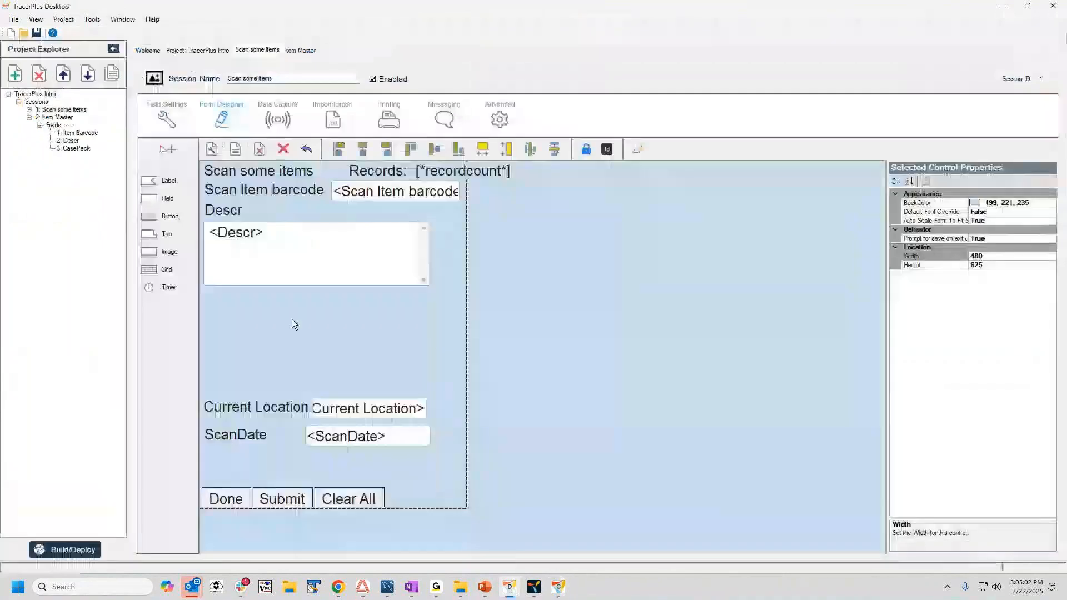
left_click(264, 404)
left_click(337, 407, "ctrl")
left_click(239, 435, "ctrl")
left_click(331, 436, "ctrl")
left_click_drag(331, 437, 339, 331)
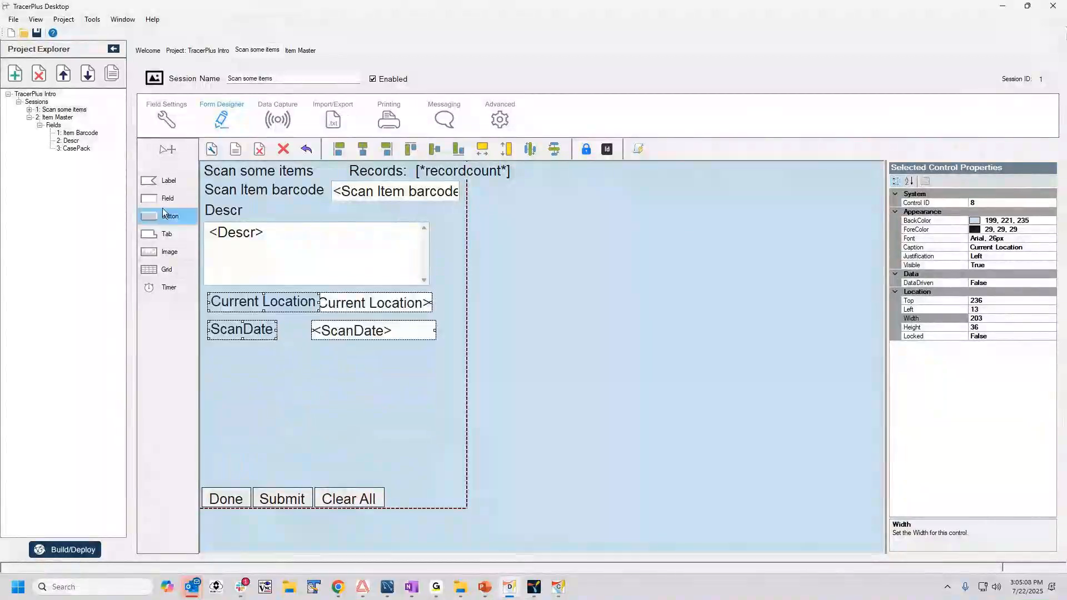
Add a button about 253 by 94 below the ScanDate field and caption it Sync All Items.
mouse_move(257, 383)
left_mouse_down()
mouse_move(320, 428)
mouse_move(399, 437)
left_mouse_up()
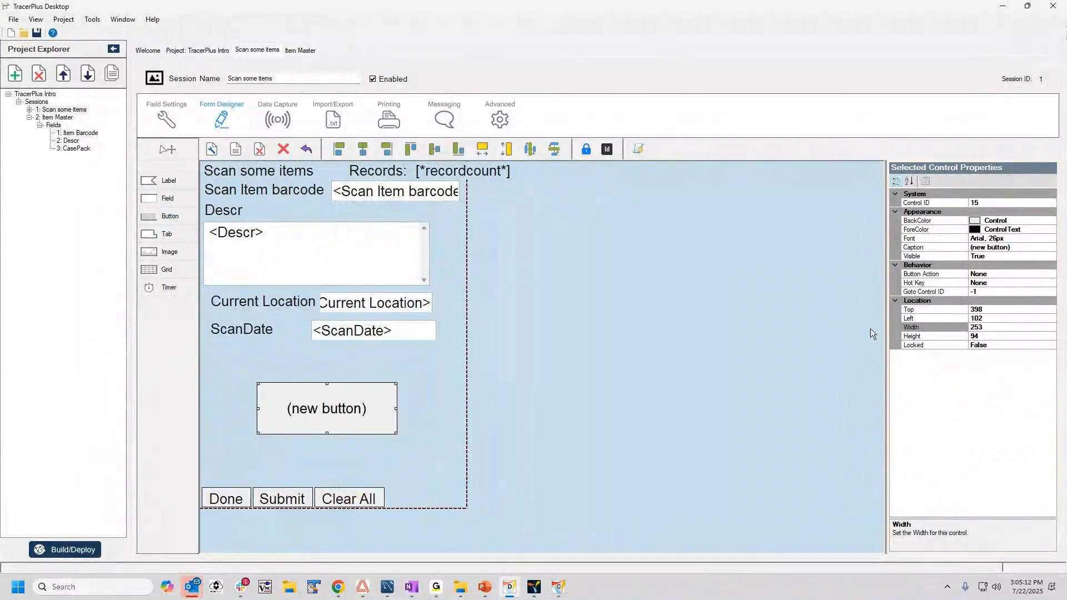
left_click(1024, 250)
type("Sync")
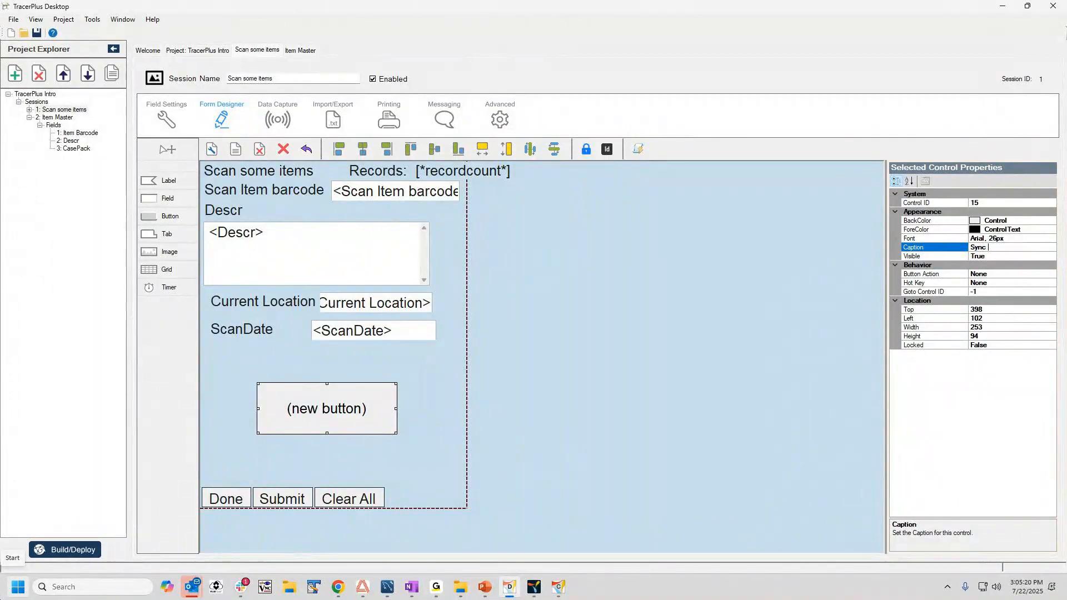
type("A")
key("Return")
Set the Sync All Items button's action to DoSync.
left_click(1008, 274)
left_click(1040, 275)
scroll(997, 355, "down", 4)
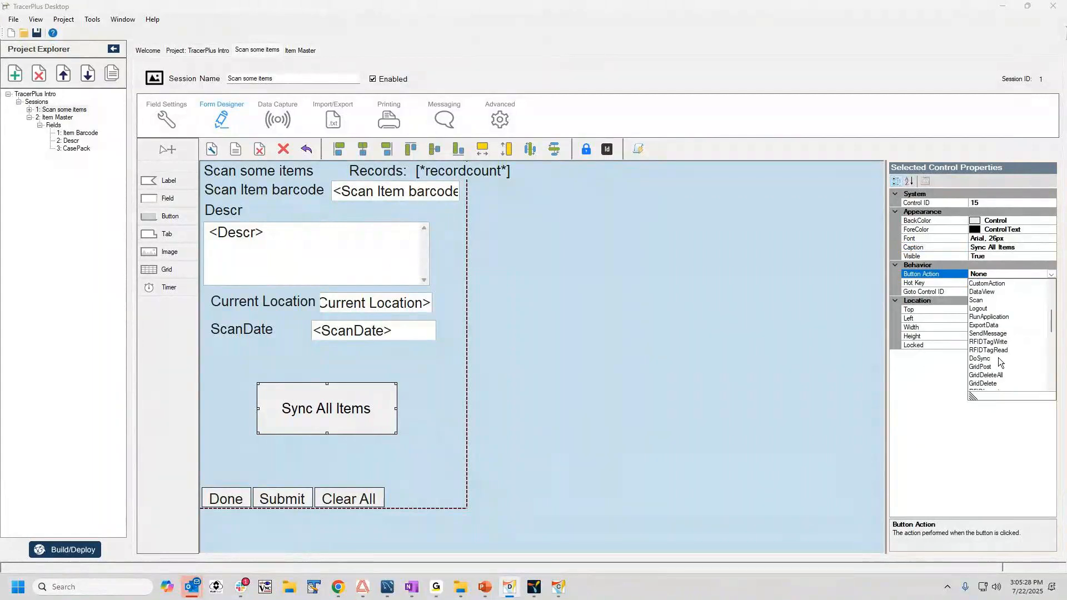
left_click(979, 358)
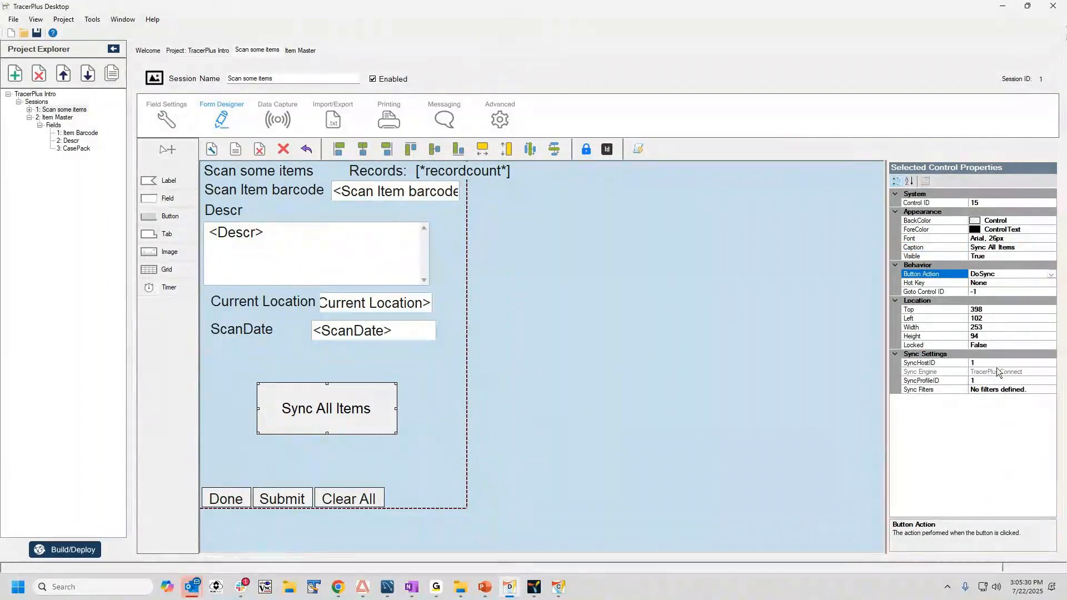
Compare the button's sync host and profile IDs with the profile ID and sync processes in TracerPlus Connect.
left_click(917, 363)
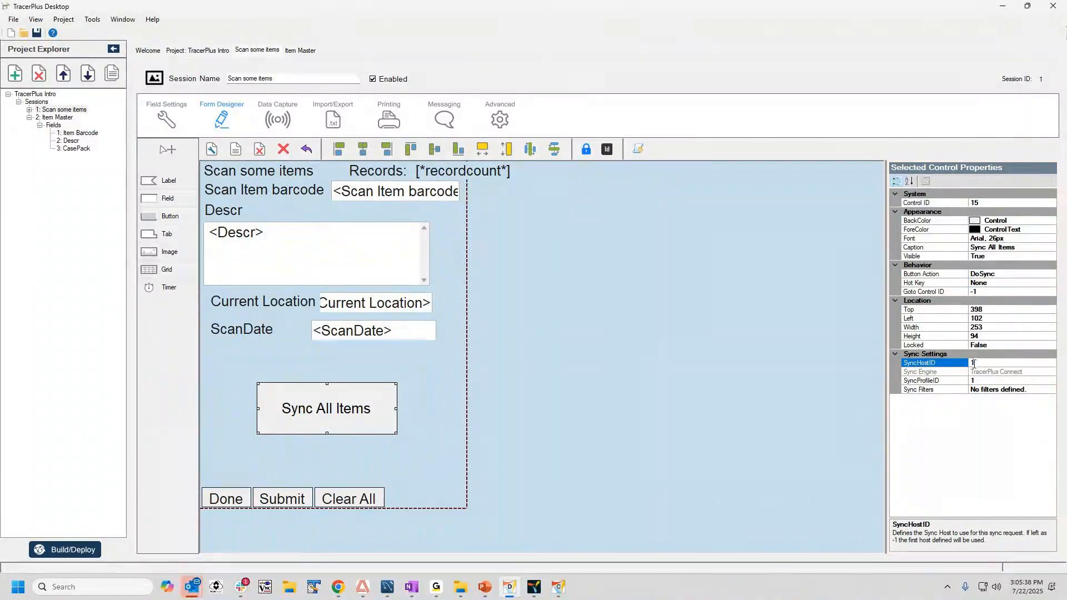
left_click_drag(969, 363, 977, 363)
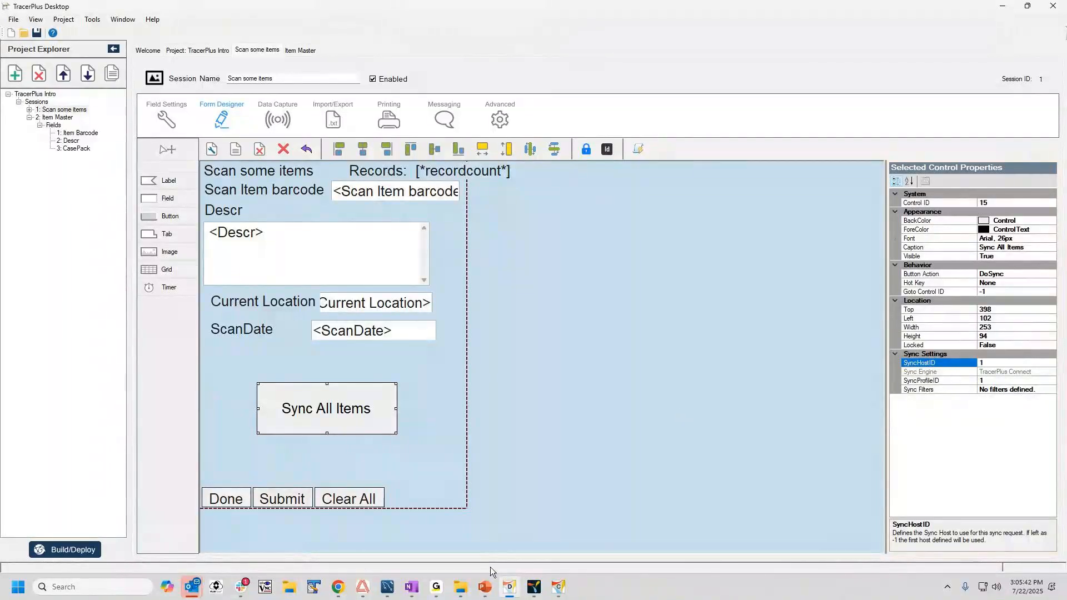
left_click(557, 587)
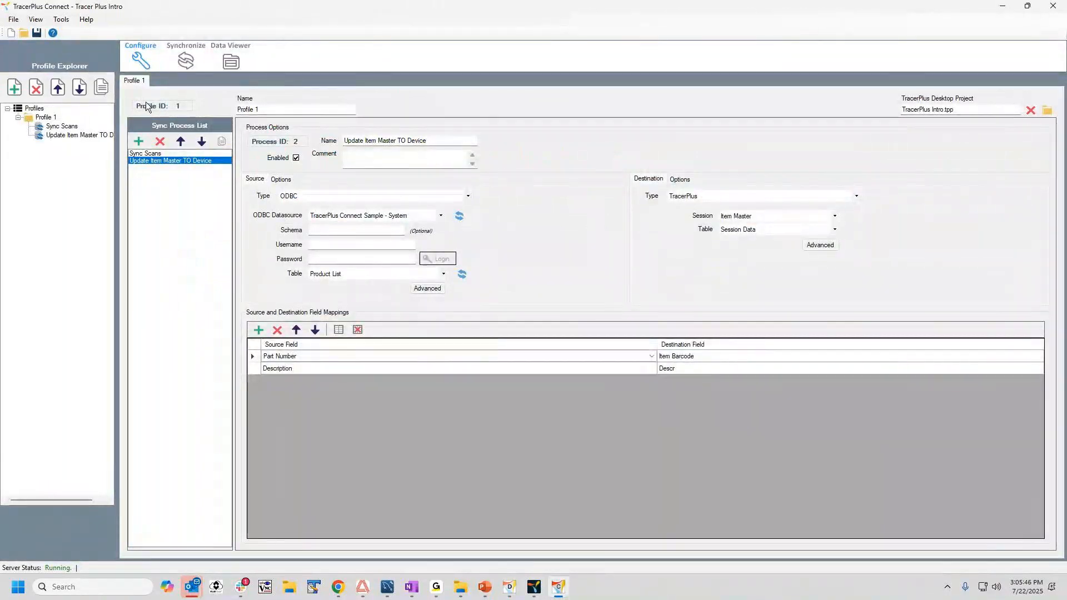
left_click(159, 153)
left_click(163, 161)
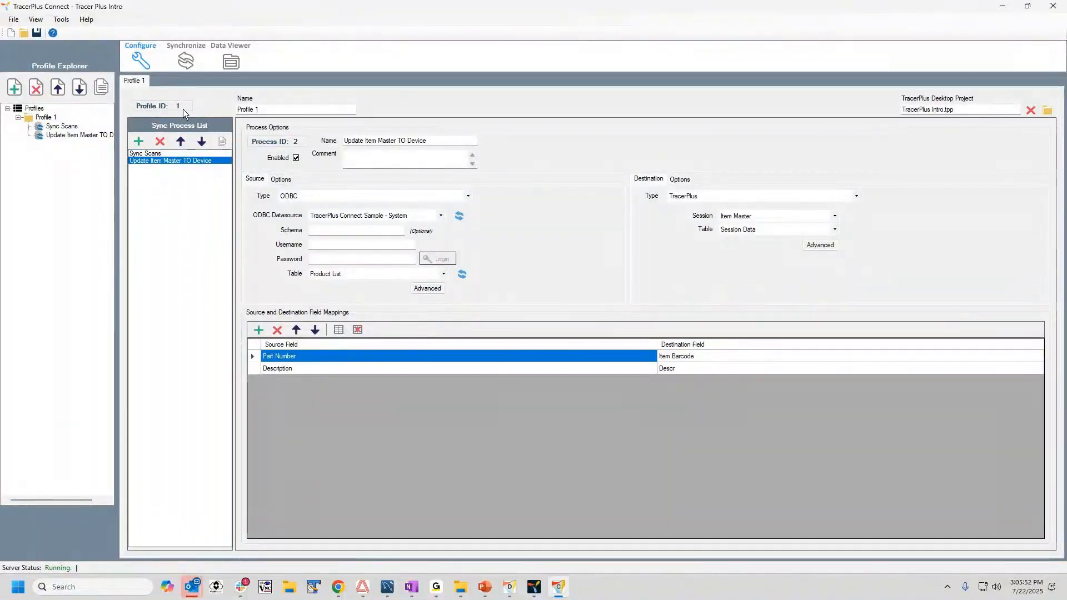
left_click(509, 587)
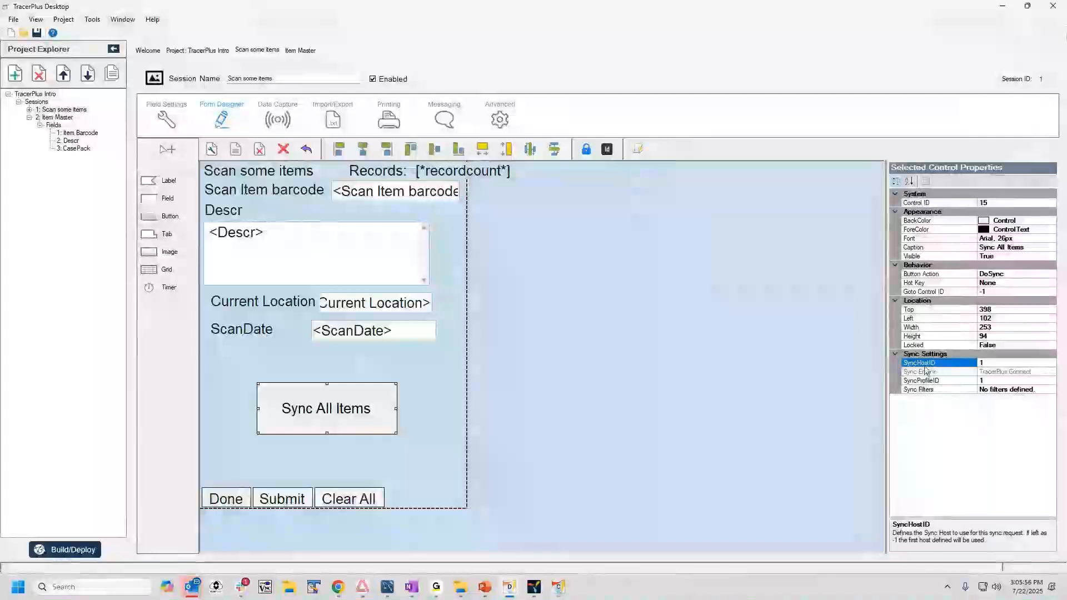
left_click(980, 363)
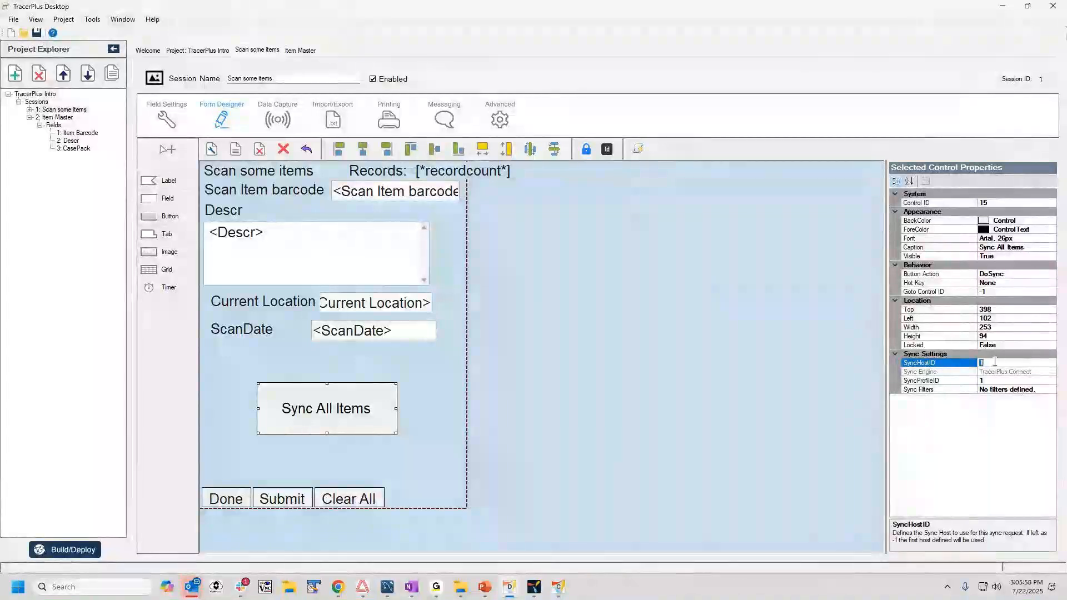
Add a sync host to the TracerPlus Intro project's Connect settings with the address 10.0.0.19, keeping port 4403.
left_click(183, 50)
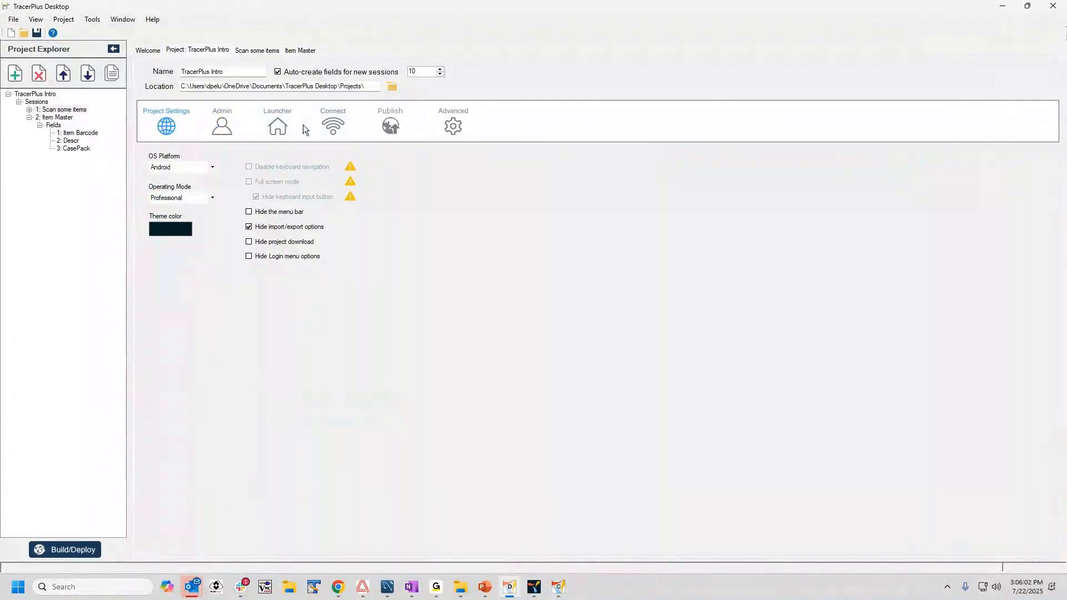
left_click(332, 125)
left_click(151, 171)
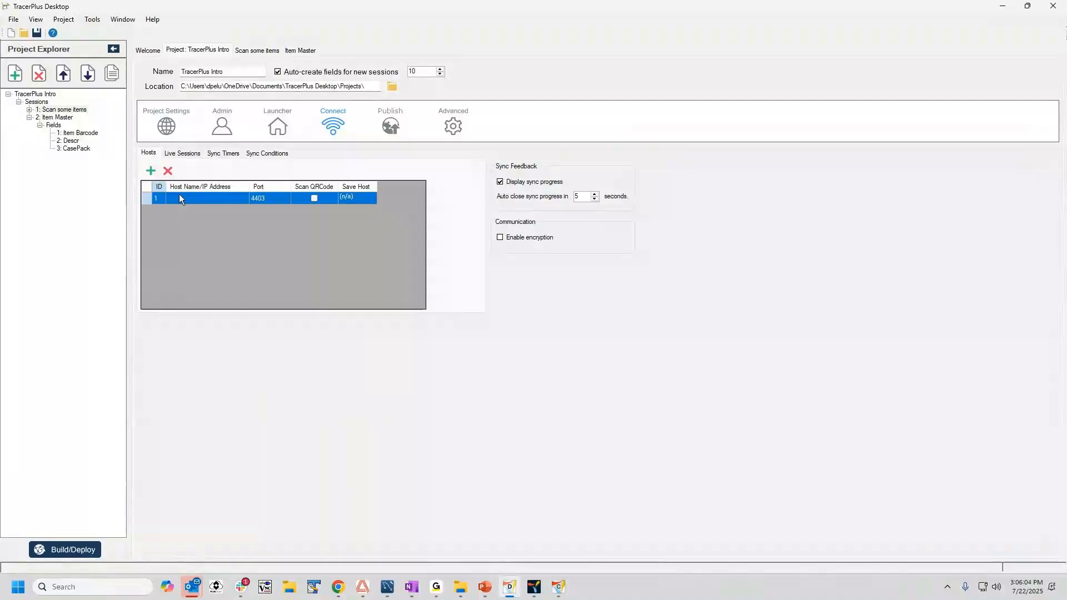
left_click(191, 198)
left_click(191, 197)
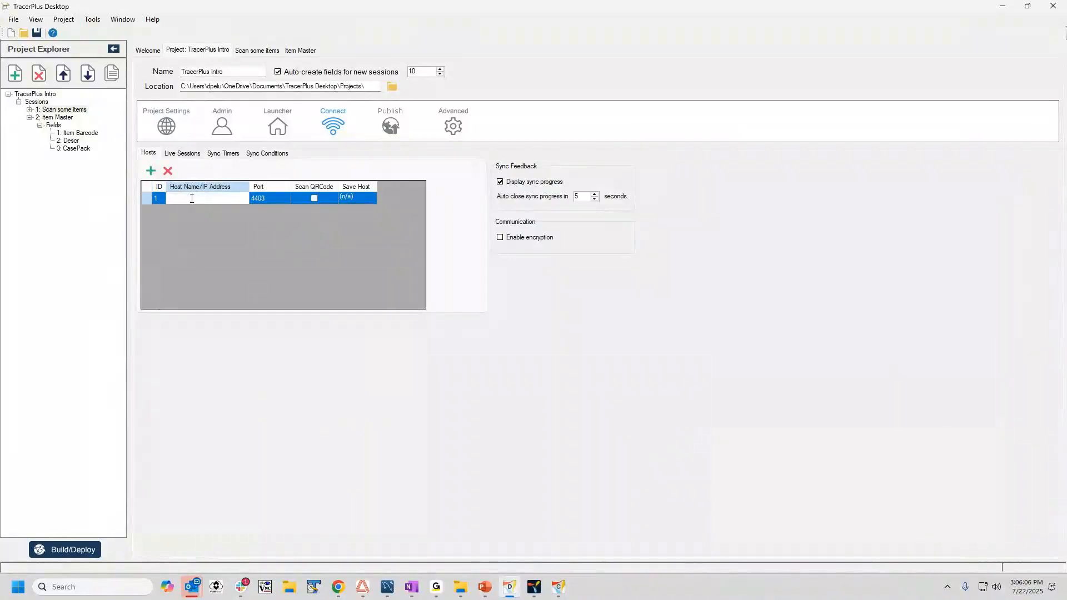
key("BackSpace")
key("BackSpace")
key("BackSpace")
key("BackSpace")
type(".0.0.19")
key("Tab")
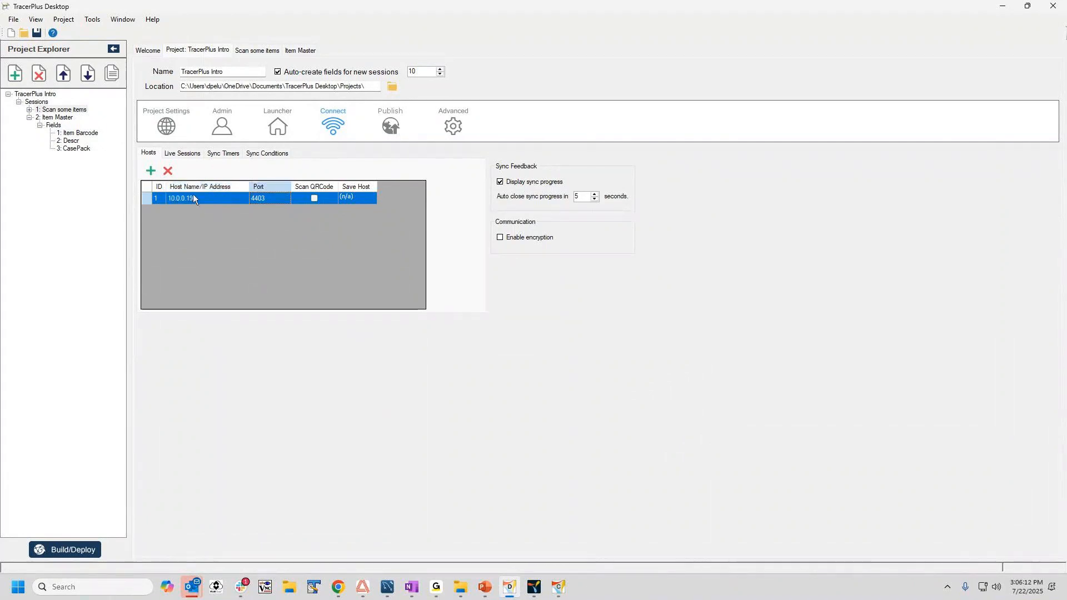
Check the project download address in TracerPlus PC against the sync host's address and port in TracerPlus Desktop.
left_click(534, 586)
left_click(708, 84)
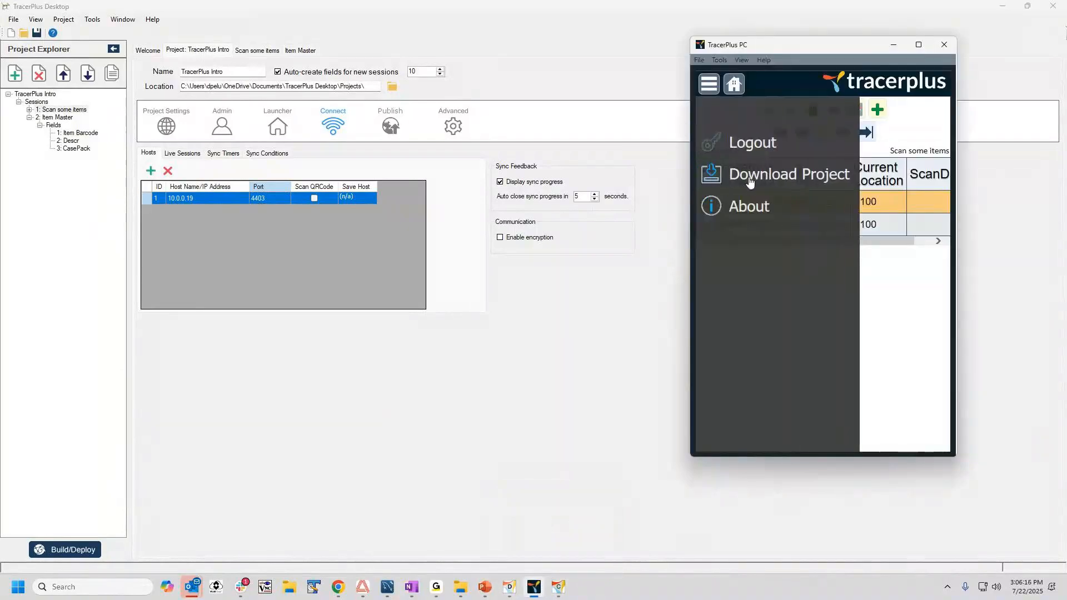
left_click(749, 177)
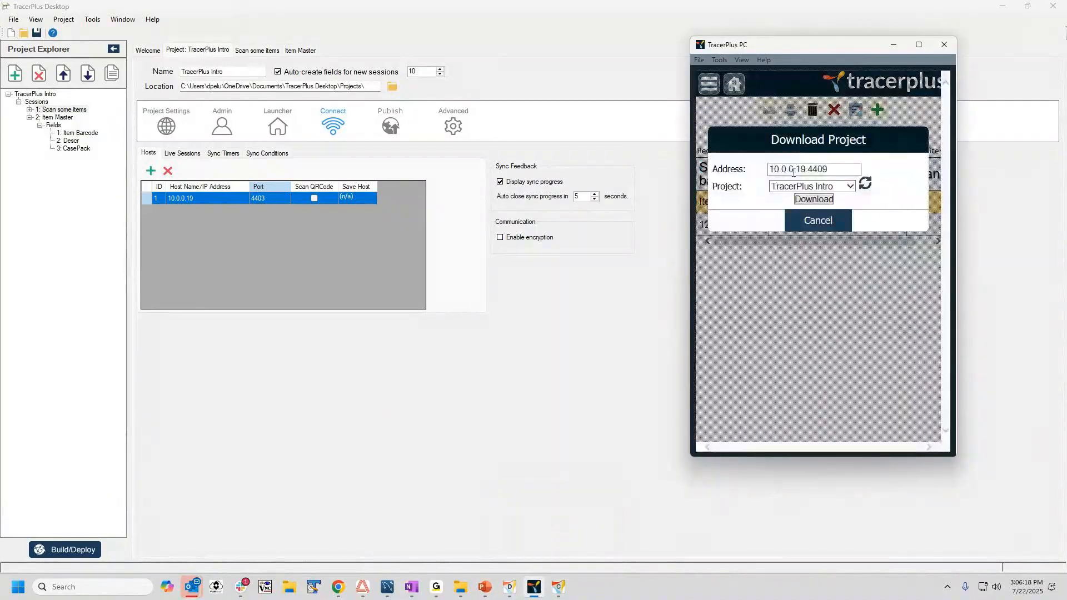
left_click(816, 221)
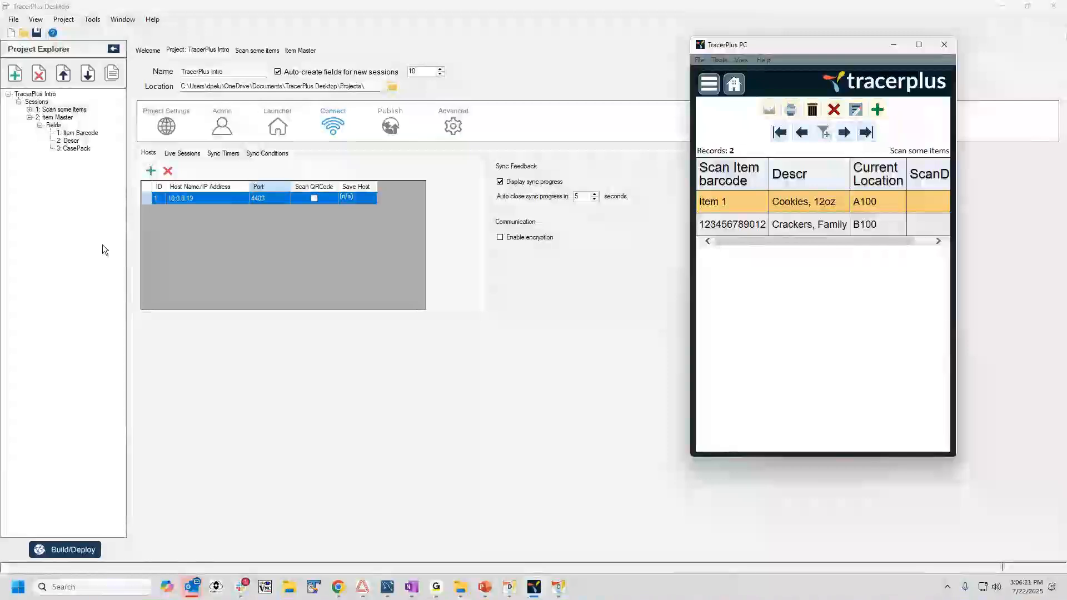
left_click(271, 197)
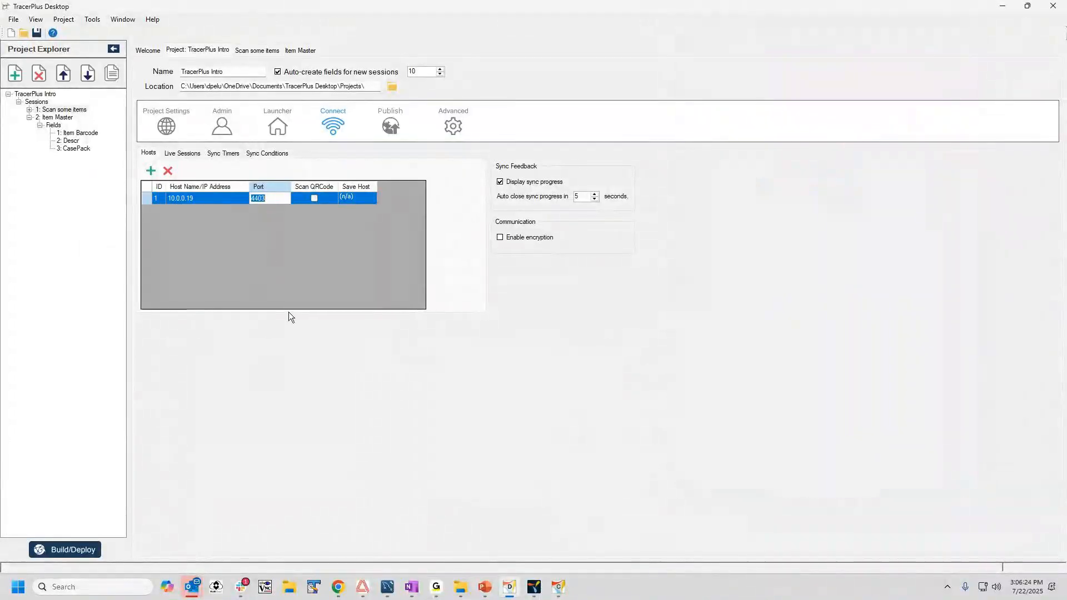
key("Tab")
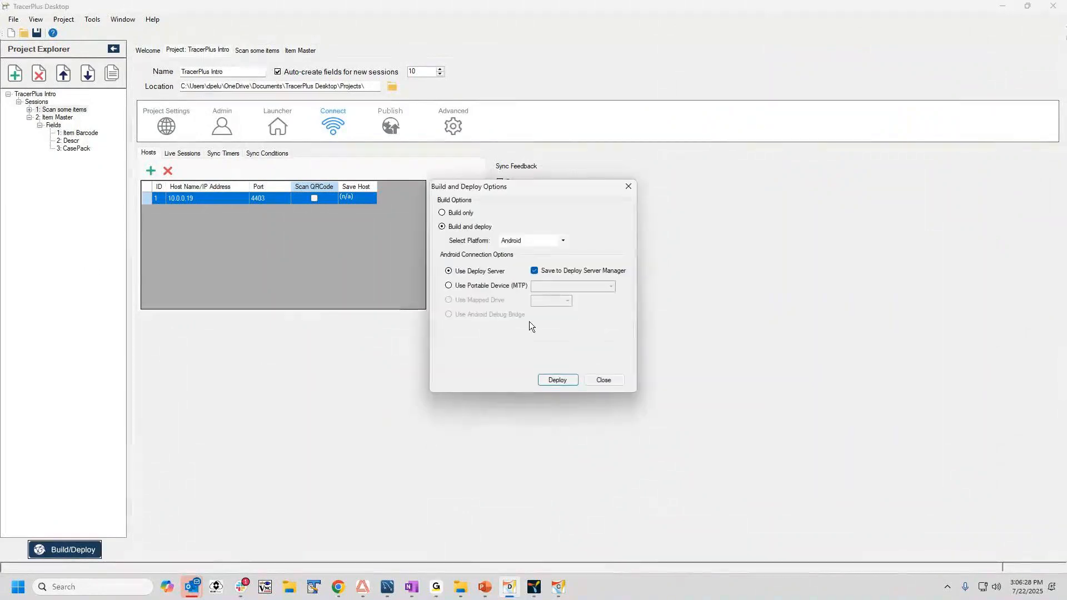
Build and deploy the project for Android through the deploy server, and bring up the project download in TracerPlus PC.
left_click(557, 380)
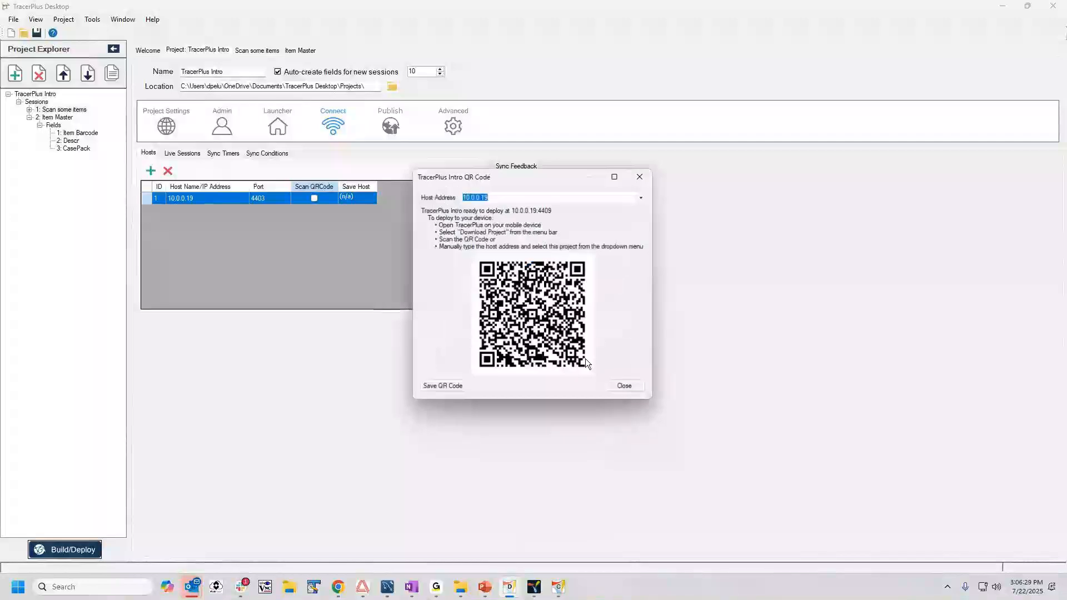
left_click(528, 595)
left_click(708, 84)
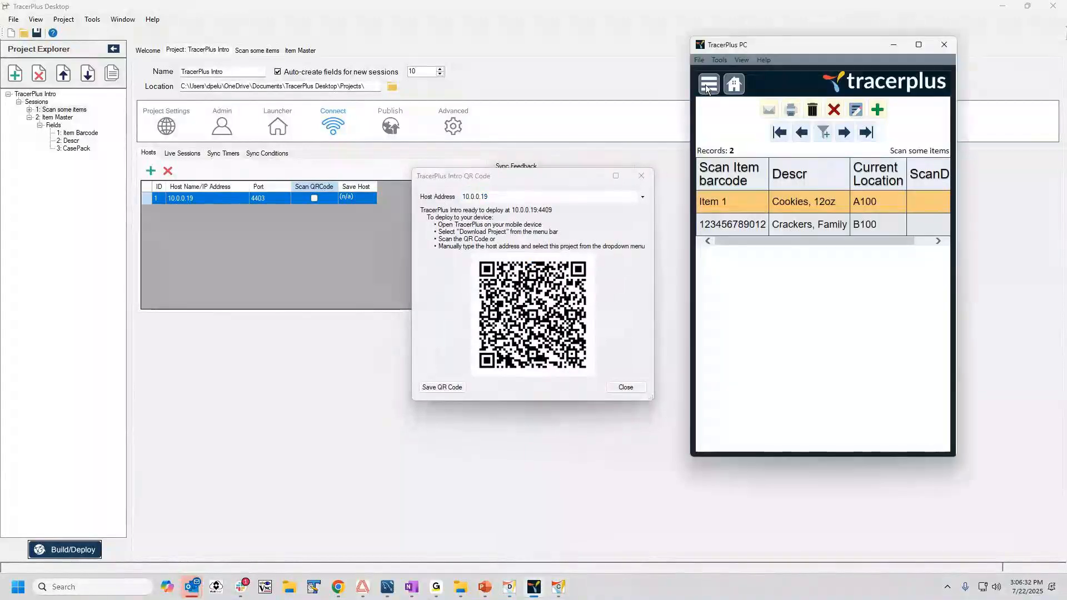
left_click(770, 176)
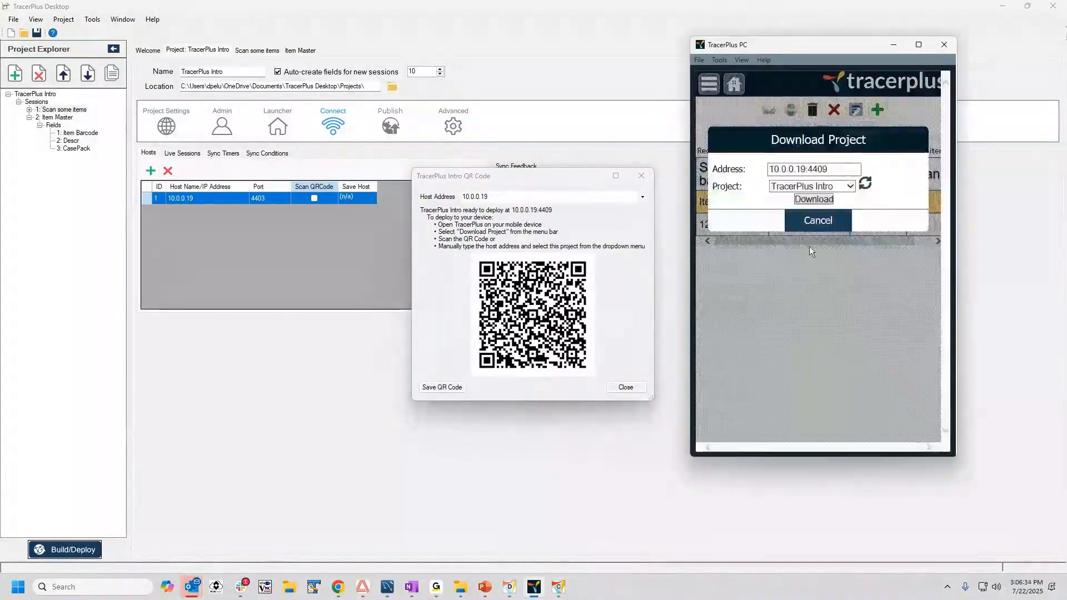
left_click(625, 387)
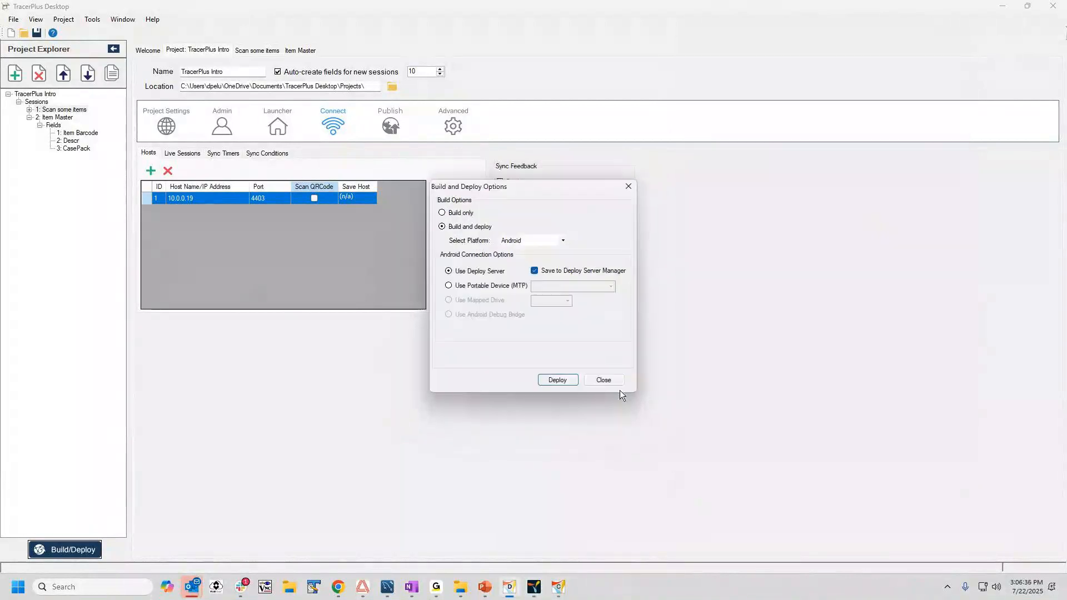
left_click(604, 376)
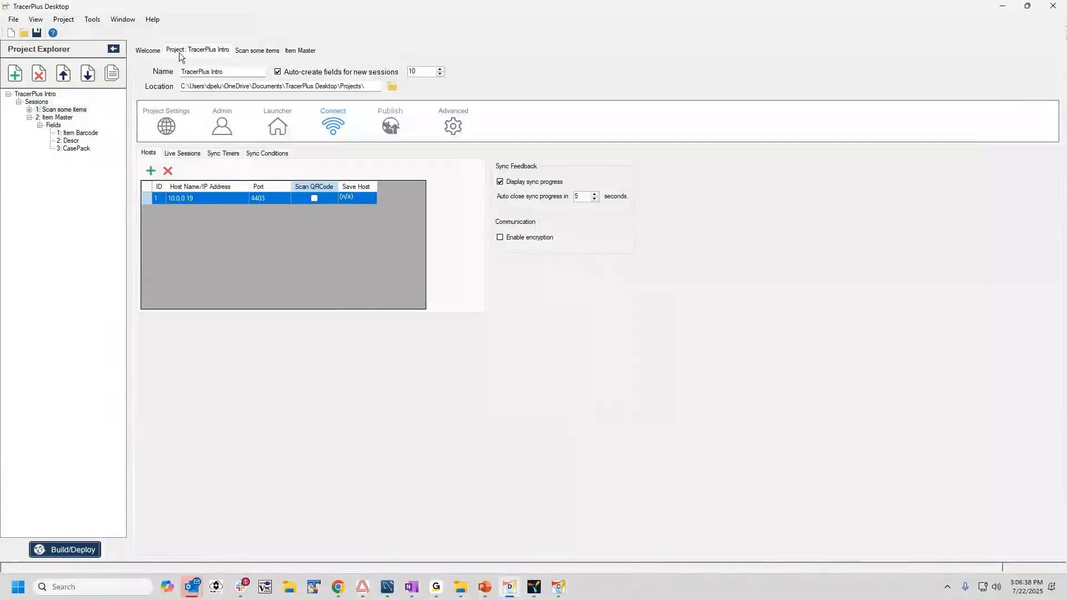
Set the data type of the ScanDate field in the Scan some items session to DateTime.
left_click(253, 51)
left_click(169, 123)
left_click(219, 207)
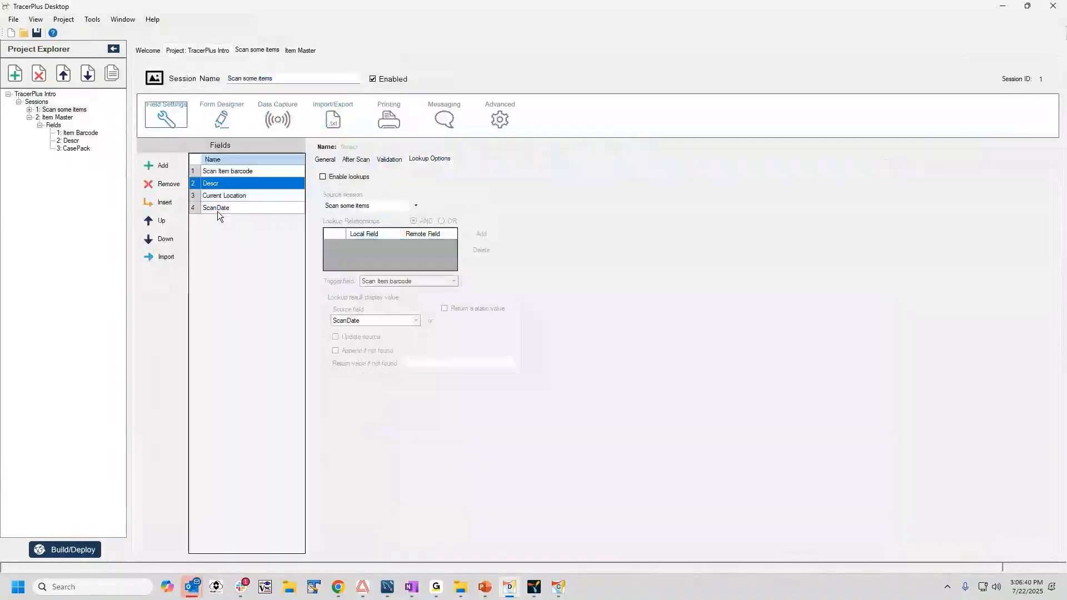
left_click(325, 160)
left_click(384, 213)
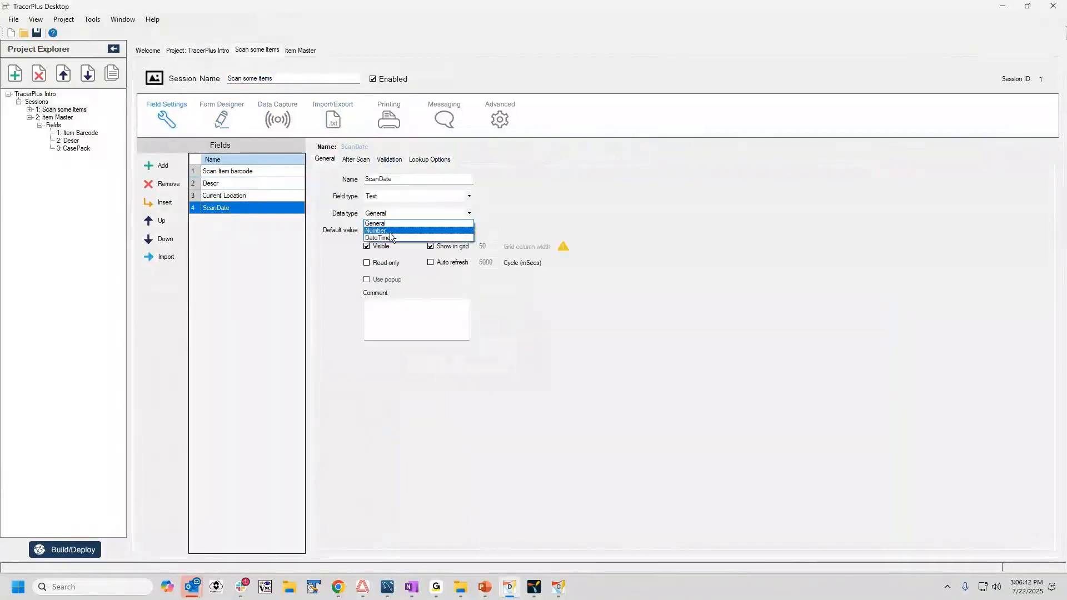
left_click(388, 239)
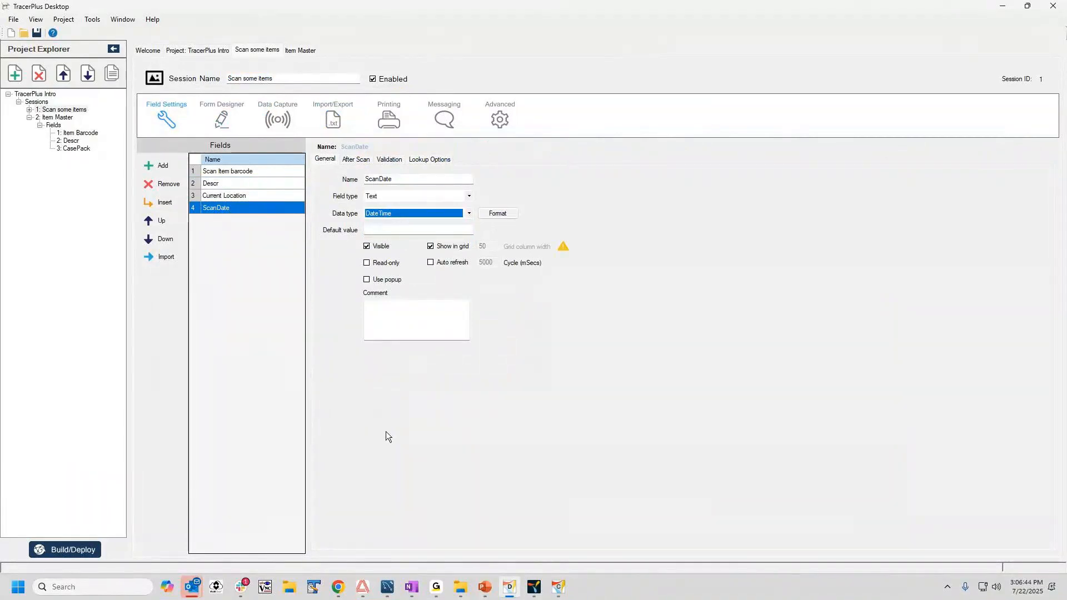
Build and deploy the project for Android through the deploy server, download it in TracerPlus PC and refresh the project there.
left_click(73, 546)
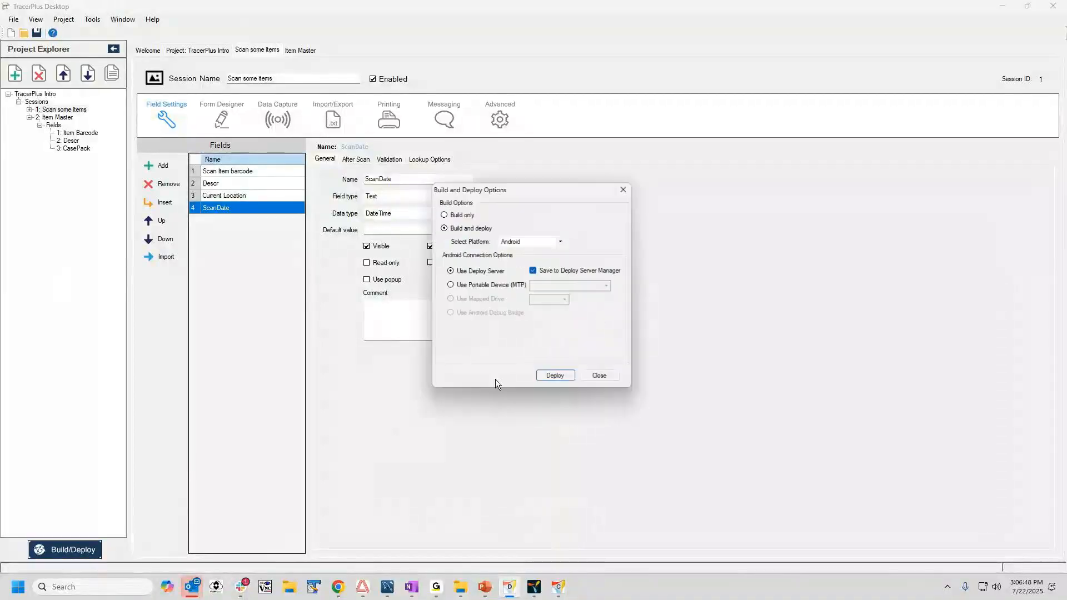
left_click(552, 378)
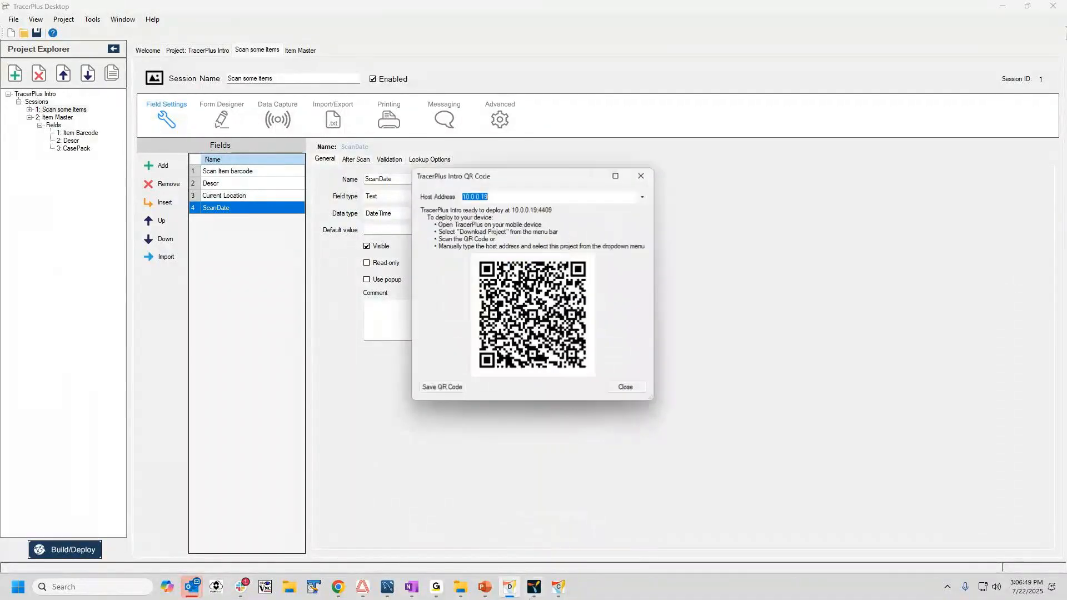
left_click(533, 587)
left_click(816, 199)
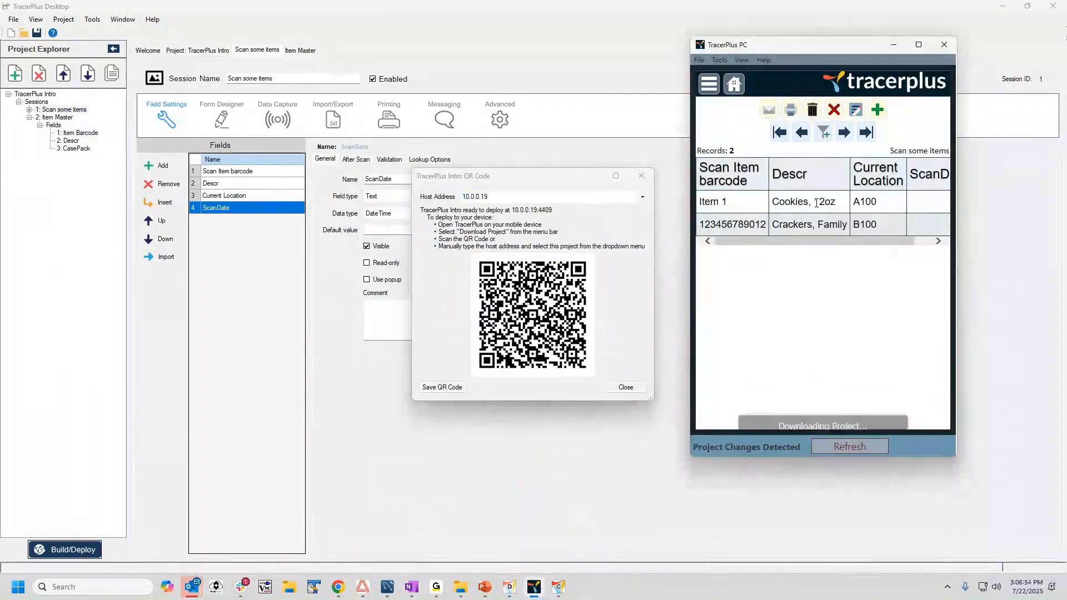
left_click(849, 445)
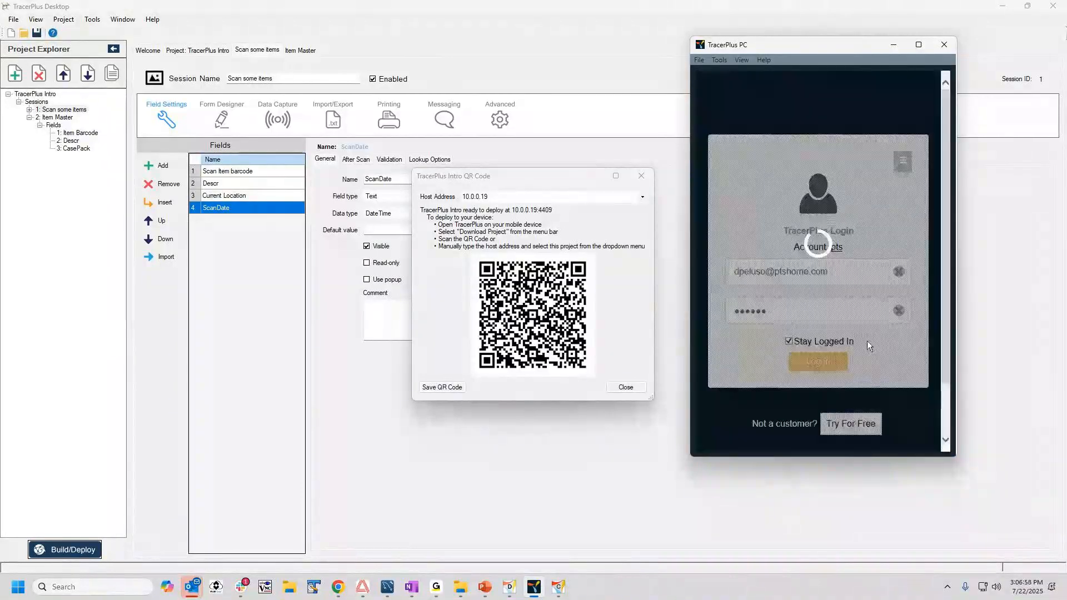
Show the Synchronize view of Profile 1 in TracerPlus Connect and bring TracerPlus PC up in front of it.
left_click(558, 588)
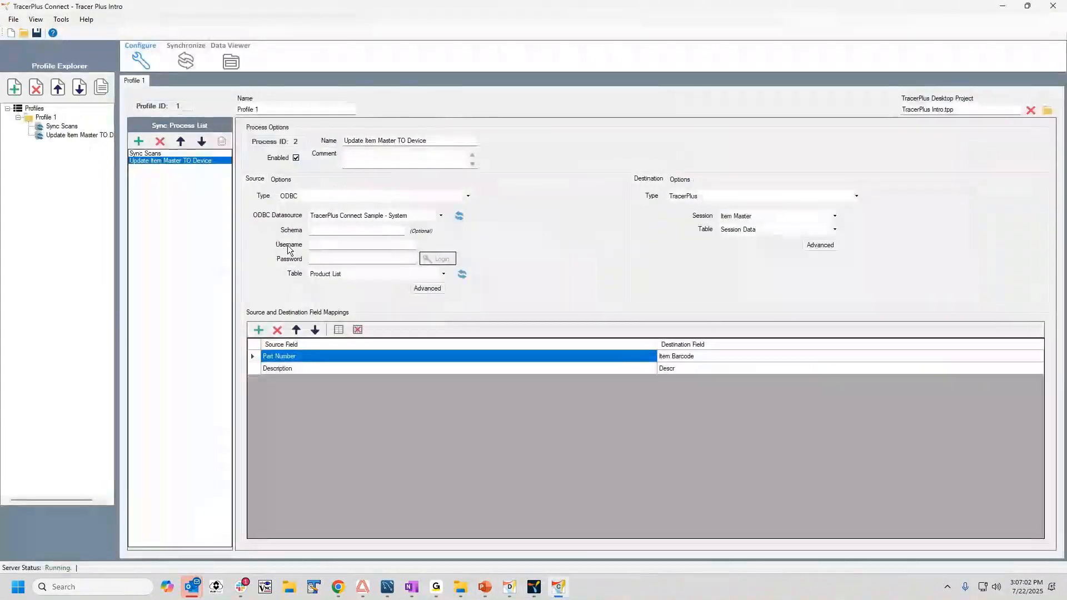
left_click(186, 60)
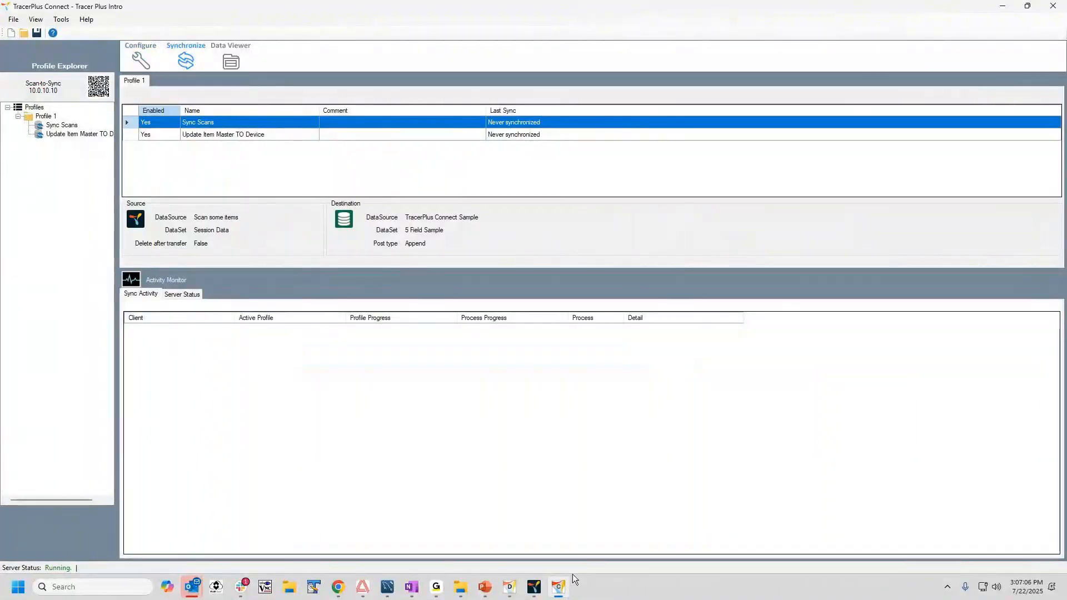
left_click(535, 589)
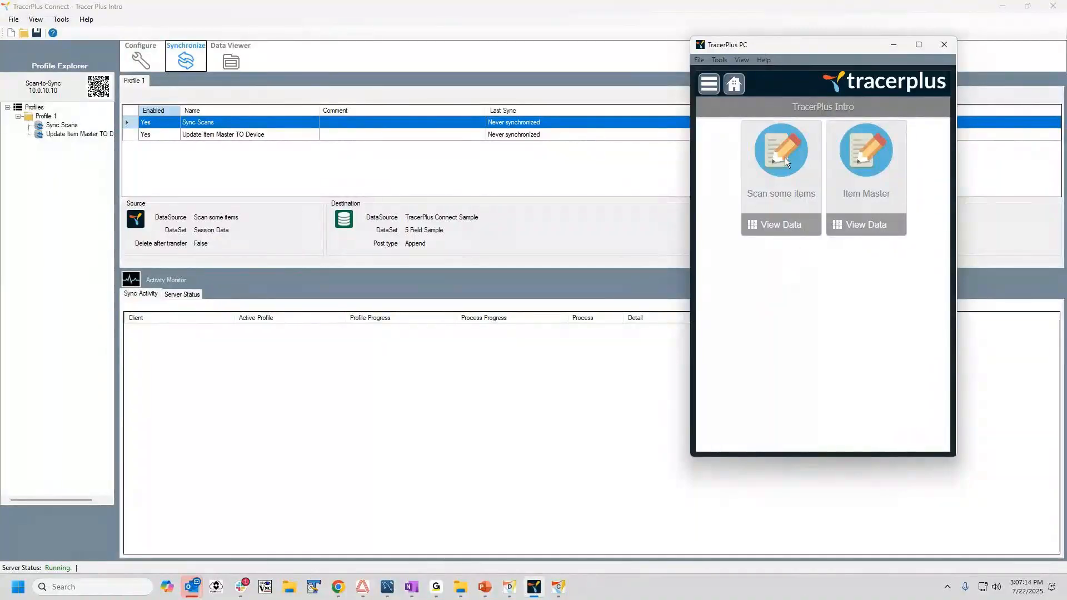
Check the stored records of the Scan some items session, and run Sync All Items from that session's form.
left_click(785, 218)
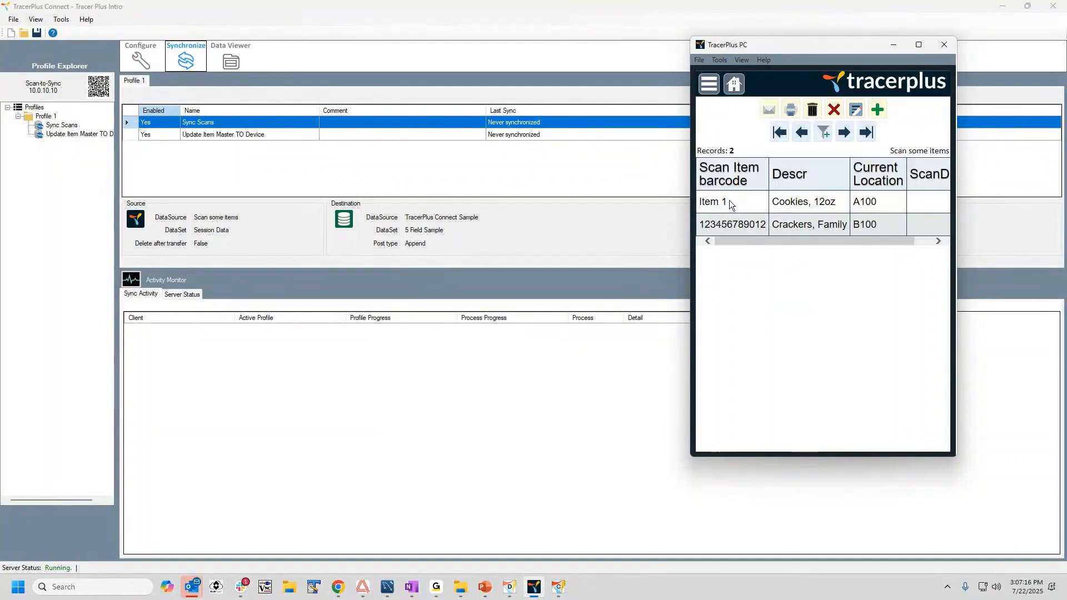
left_click(729, 201)
left_click(734, 85)
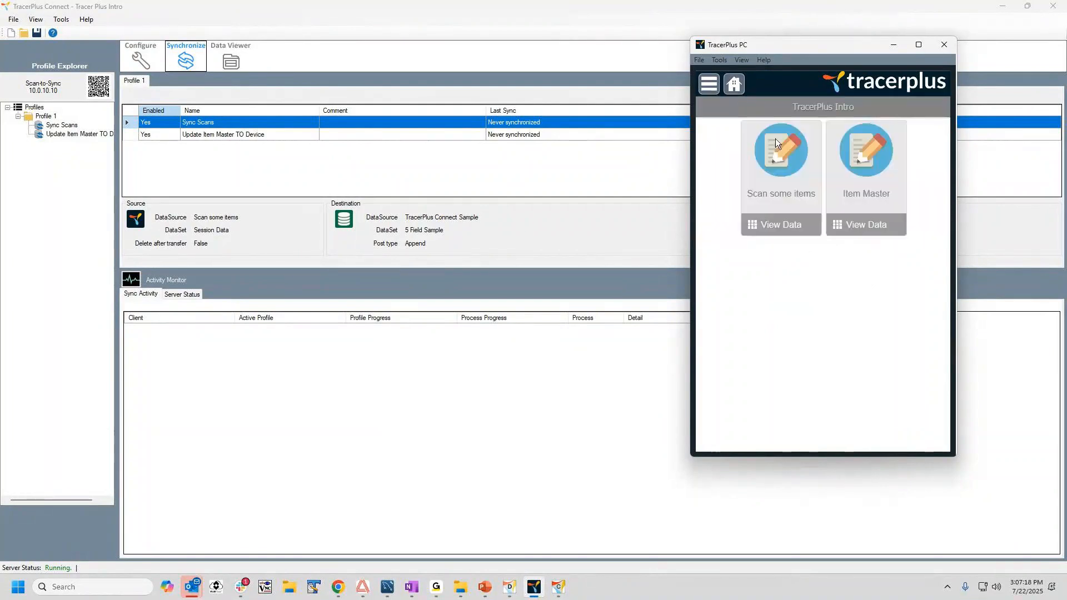
left_click(779, 147)
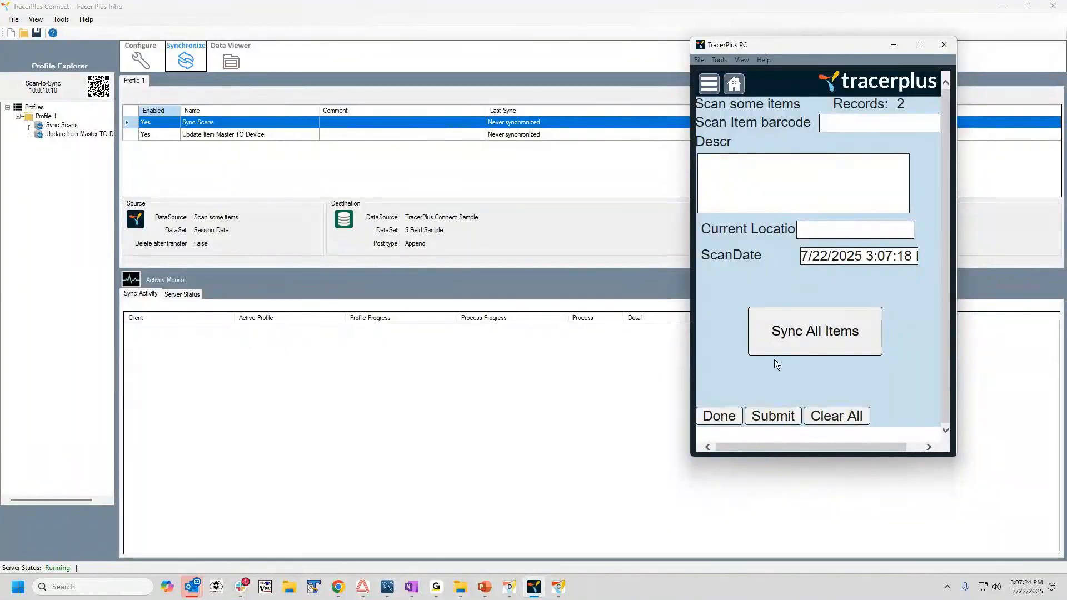
left_click(831, 326)
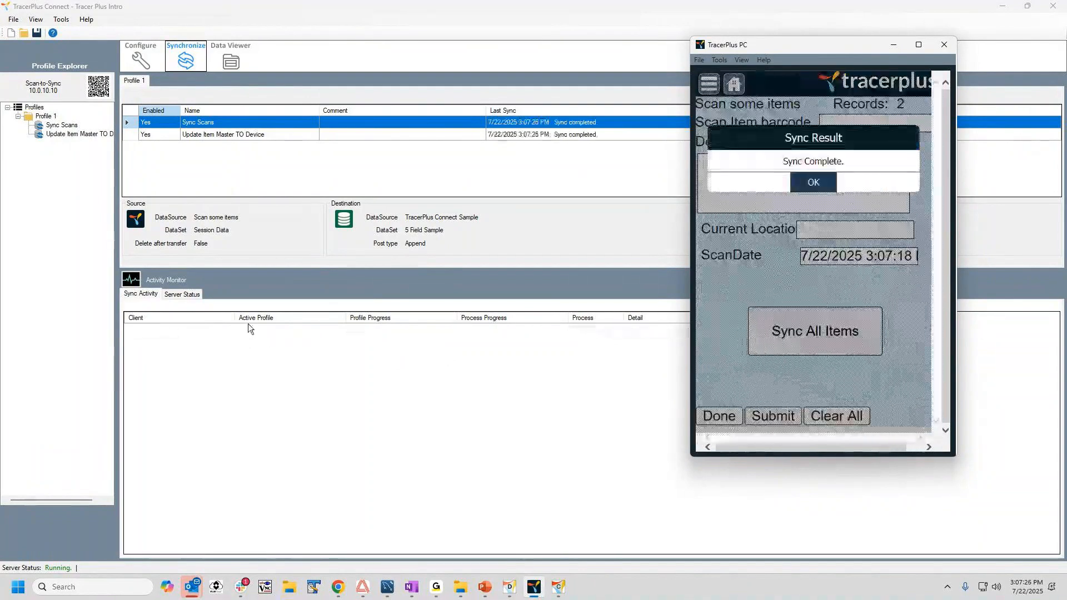
Examine the Sync Scans destination data and the Update Item Master TO Device source data in TracerPlus Connect's Data Viewer.
left_click(230, 58)
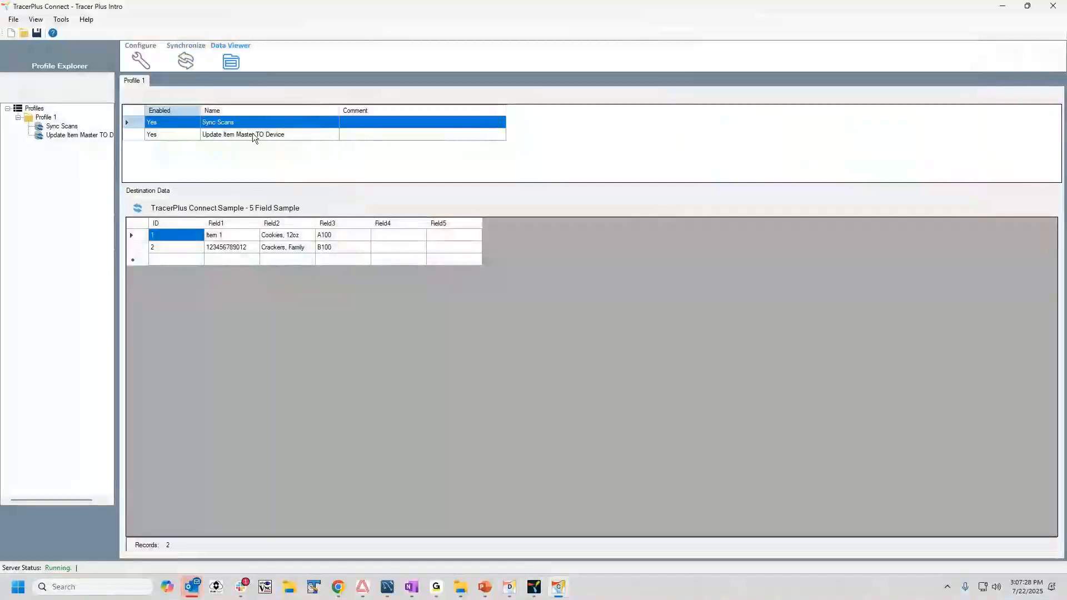
left_click(231, 234)
left_click(231, 247)
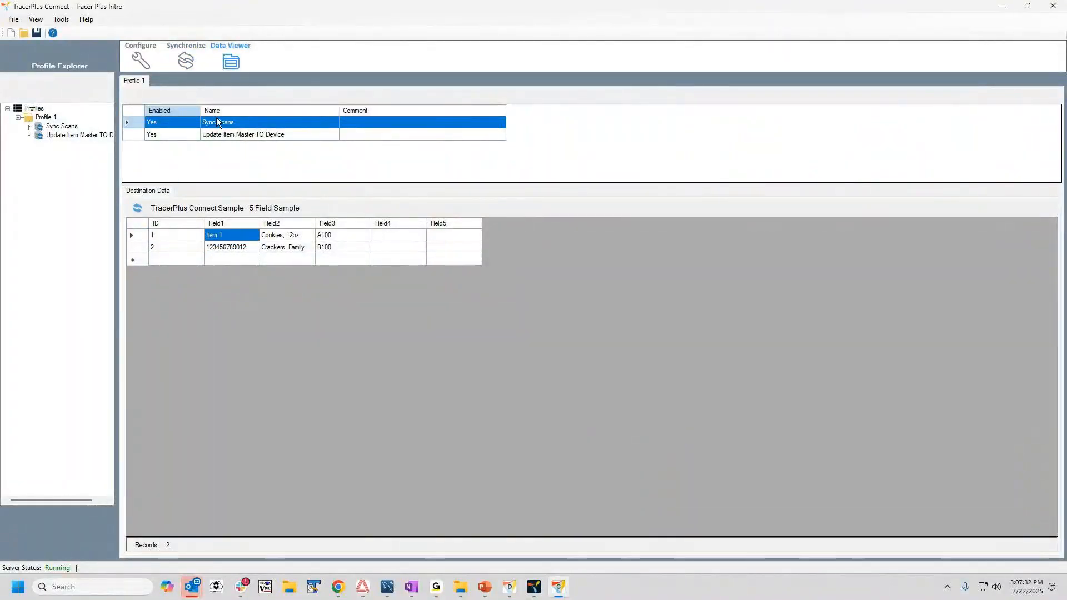
left_click(222, 136)
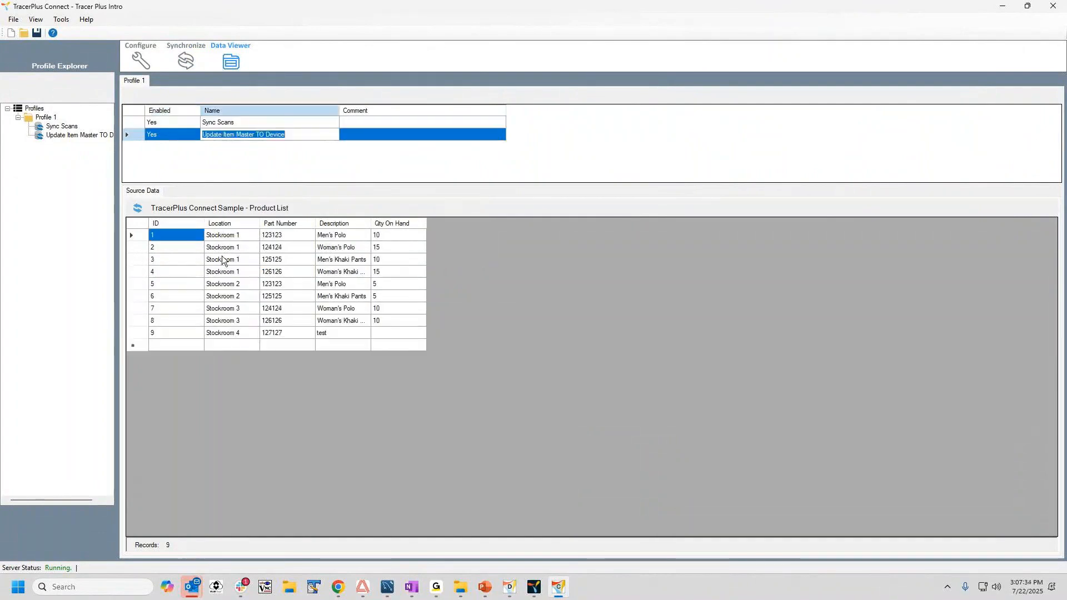
left_click(281, 234)
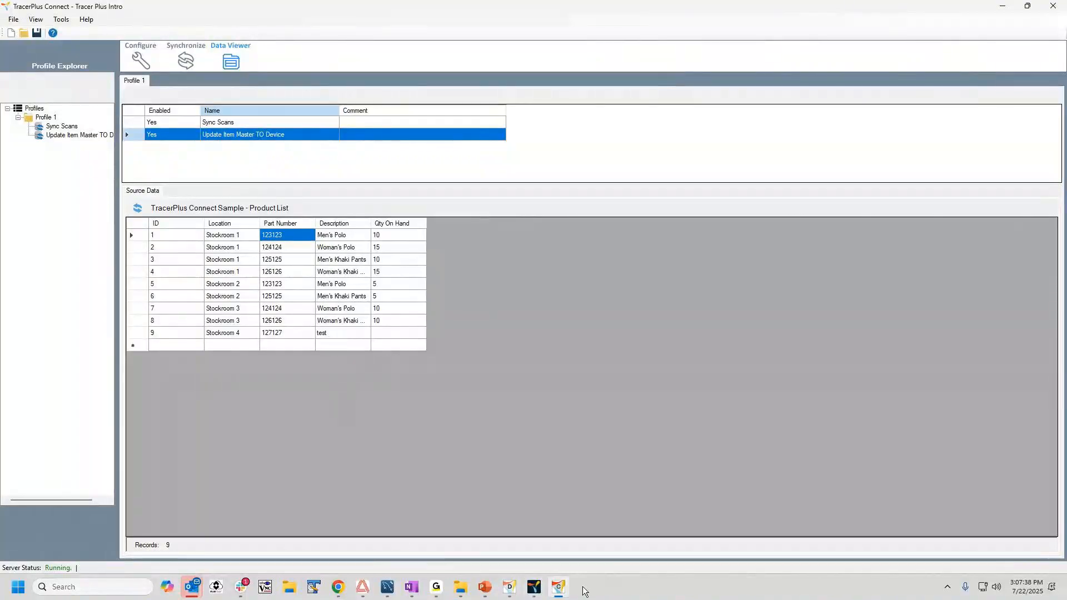
Dismiss the sync result in TracerPlus PC and view the Item Master session's data.
left_click(534, 587)
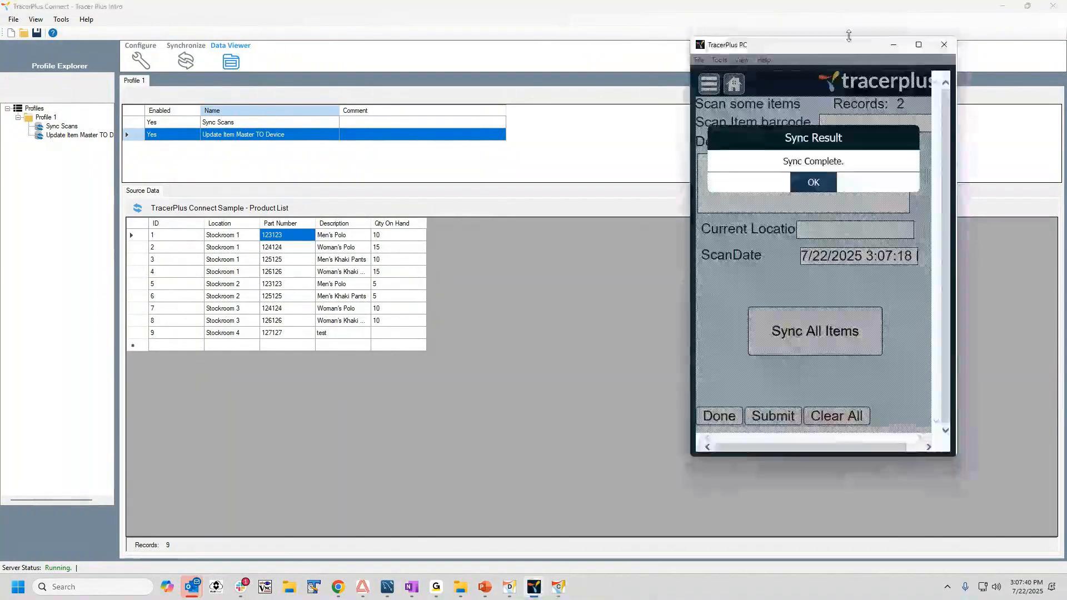
left_click(813, 183)
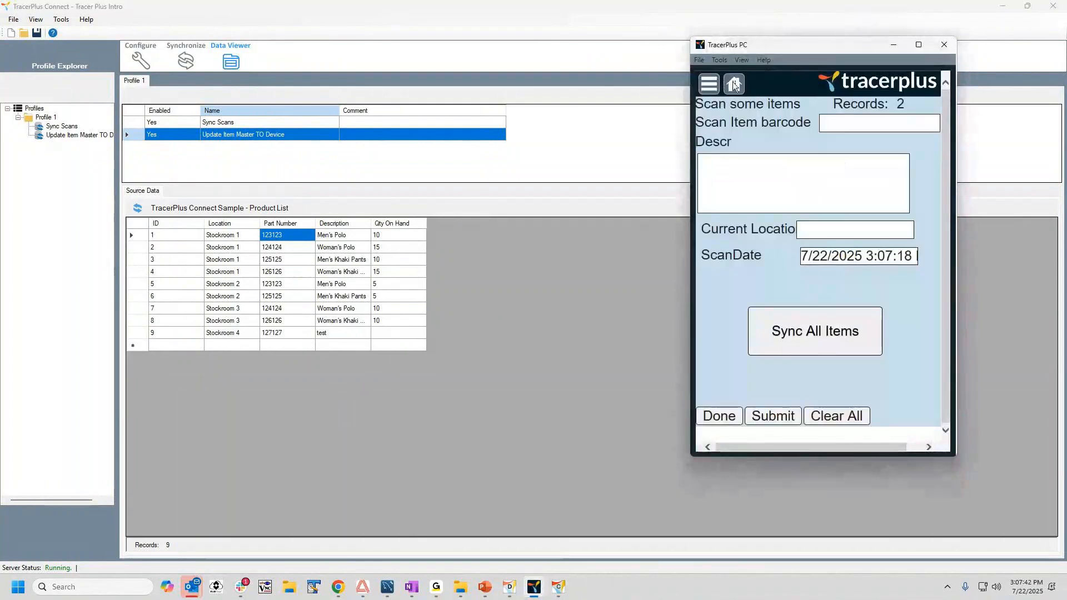
left_click(865, 223)
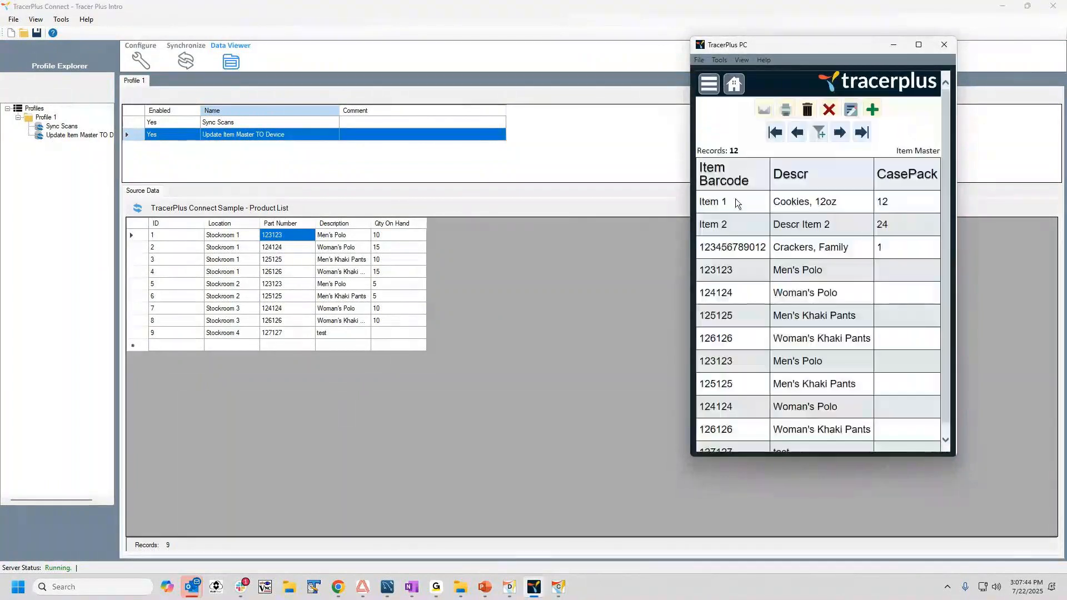